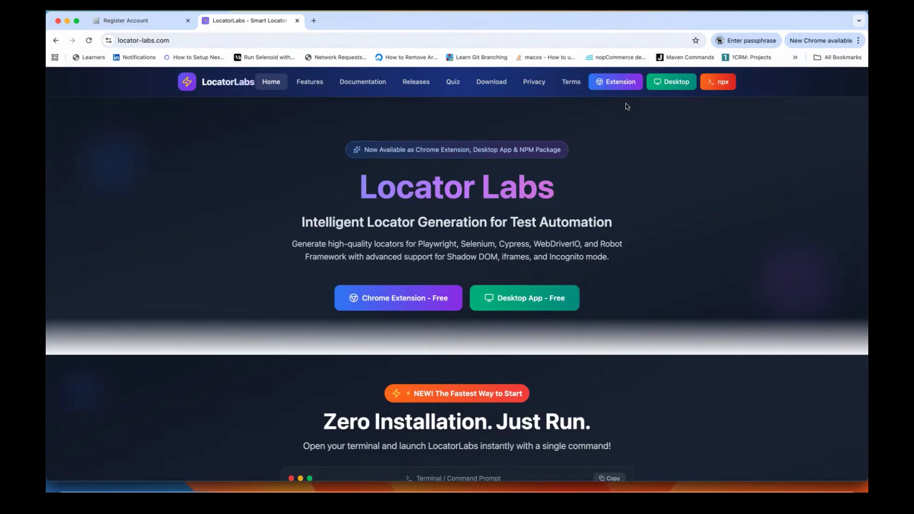
# Step: Add the Locator Labs extension to Chrome from its store page, then go back to the Register Account tab
pyautogui.click(610, 81)
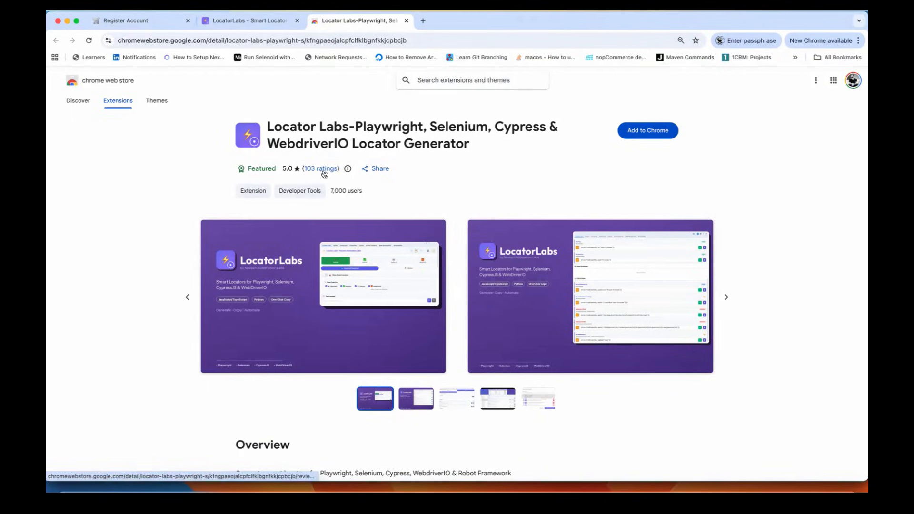
pyautogui.click(645, 134)
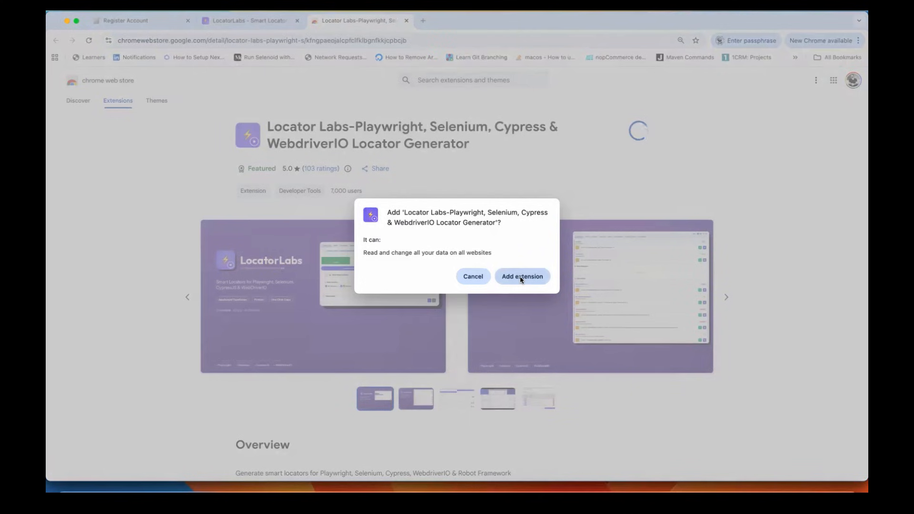
pyautogui.click(521, 277)
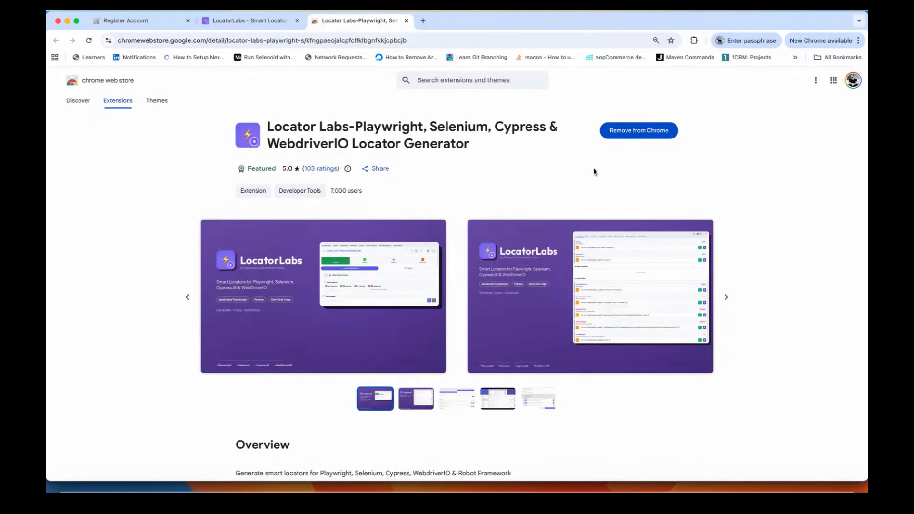
pyautogui.click(153, 27)
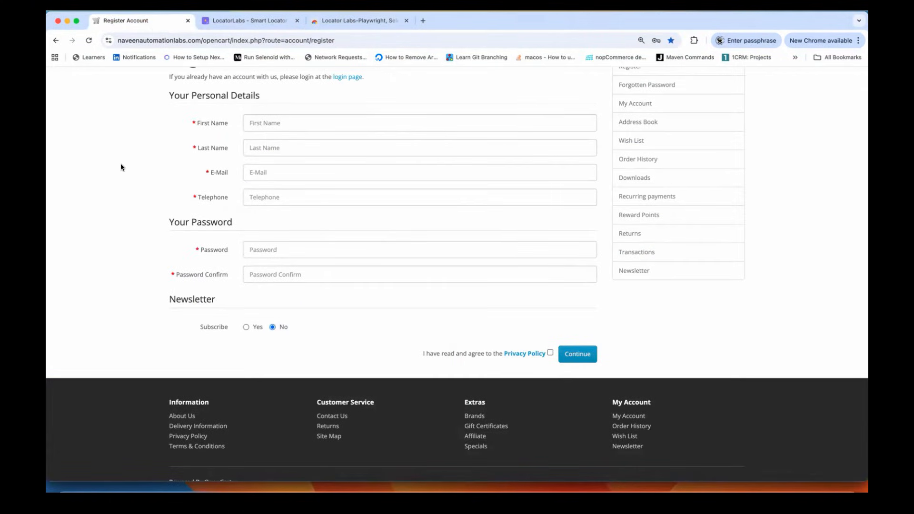
# Step: Open DevTools on the Register Account page and show a widened Locator Labs panel
pyautogui.scroll(2, 120, 167)
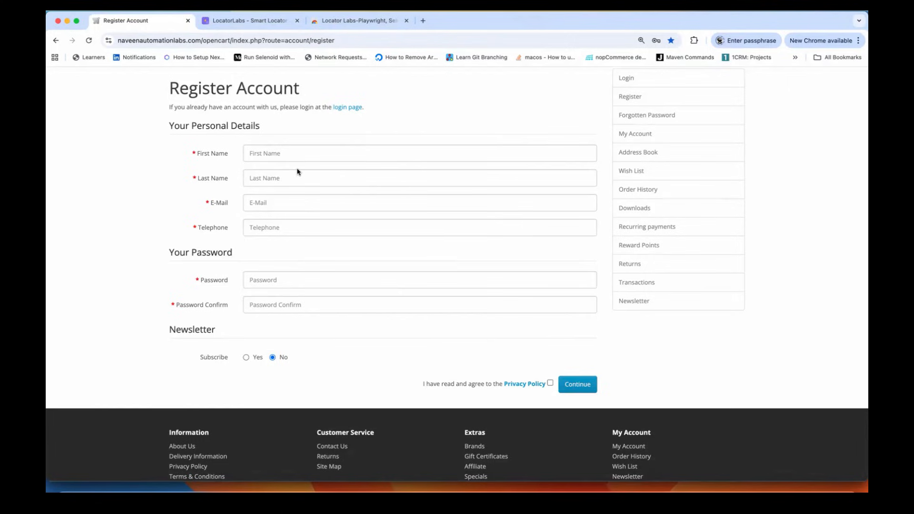
pyautogui.rightClick(83, 150)
pyautogui.click(107, 298)
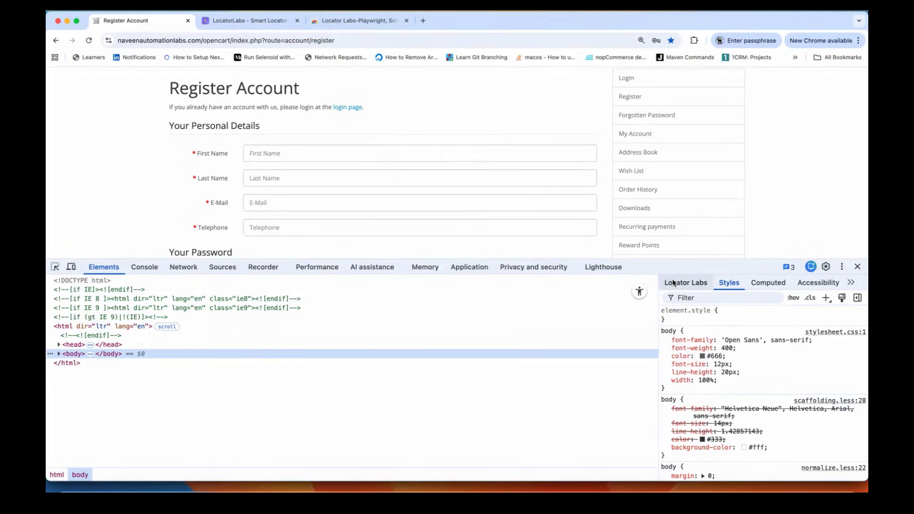
pyautogui.click(676, 283)
pyautogui.moveTo(658, 297); pyautogui.dragTo(108, 276)
# Step: Zoom the DevTools contents out and start a new empty Sublime Text window
pyautogui.click(108, 276)
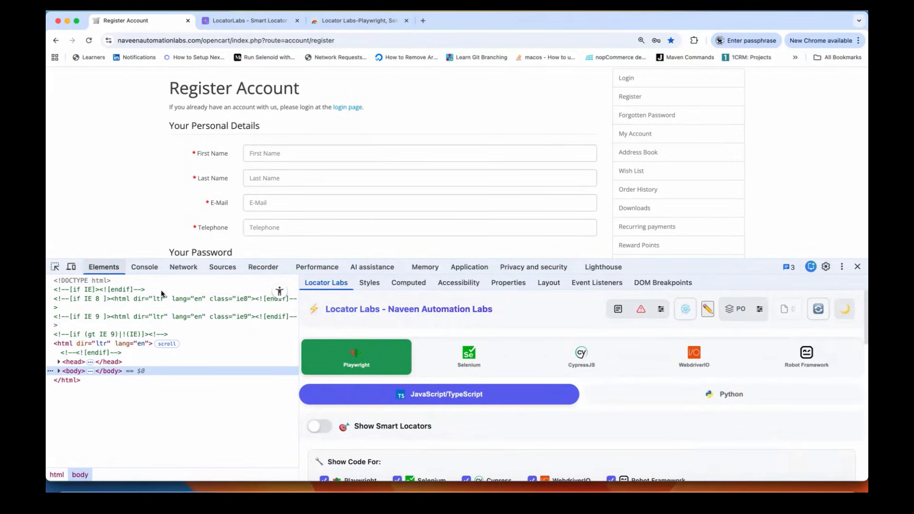
pyautogui.click(335, 306)
pyautogui.press('super+minus')
pyautogui.press('super+minus')
pyautogui.press('super+minus')
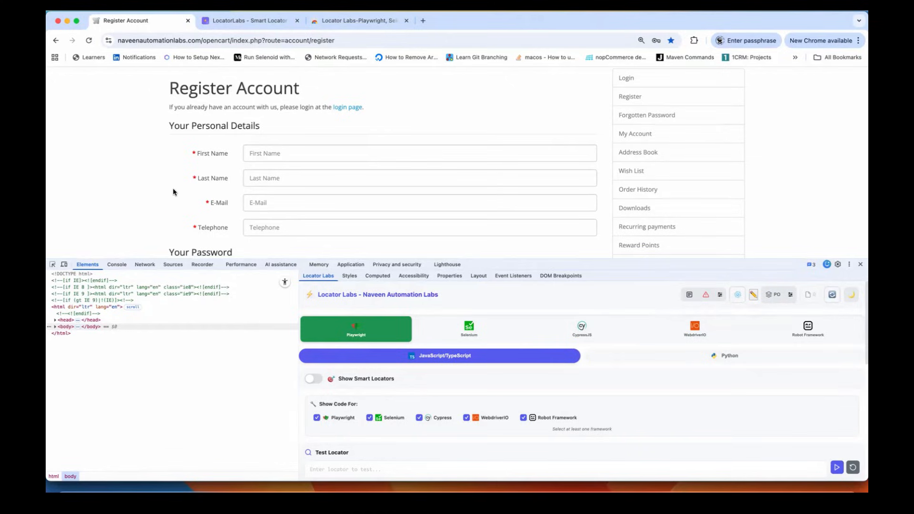
pyautogui.rightClick(425, 490)
pyautogui.click(441, 425)
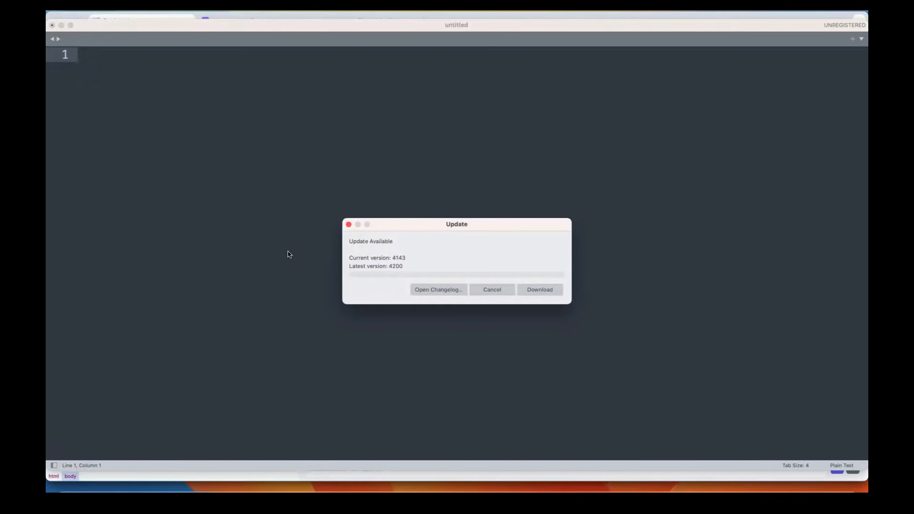
# Step: Cancel Sublime's Update Available prompt and increase the editor font size
pyautogui.click(494, 289)
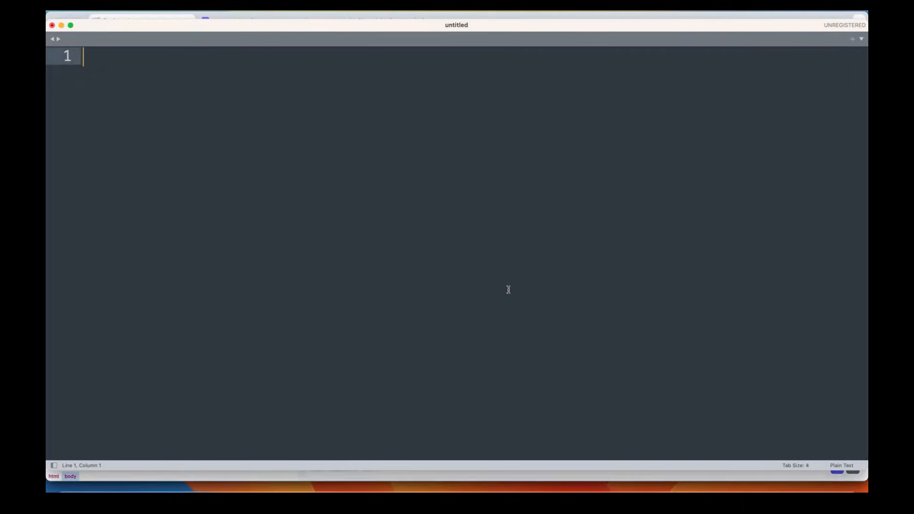
pyautogui.press('super+equal')
pyautogui.press('super+equal')
# Step: Fill seven Register Account fields with valid generated data and move the Test Data summary into view
pyautogui.press('super+Tab')
pyautogui.scroll(-3, 342, 220)
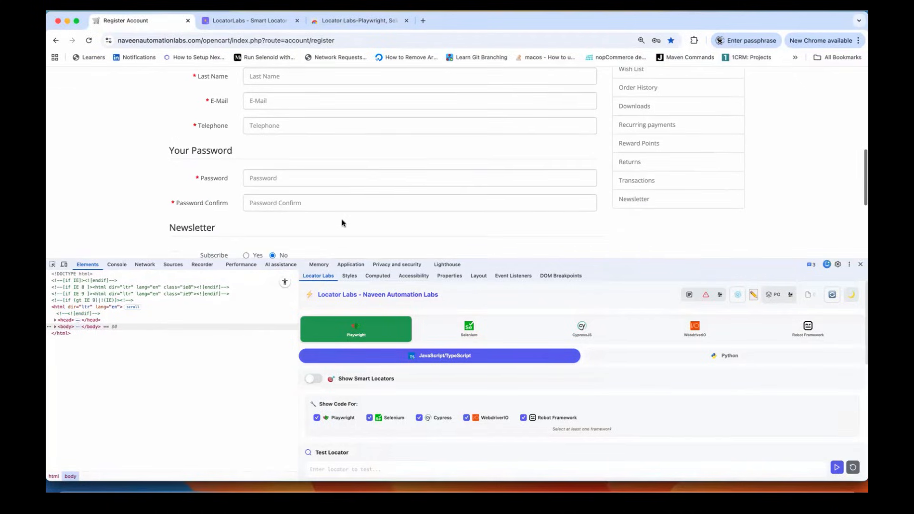
pyautogui.scroll(1, 349, 147)
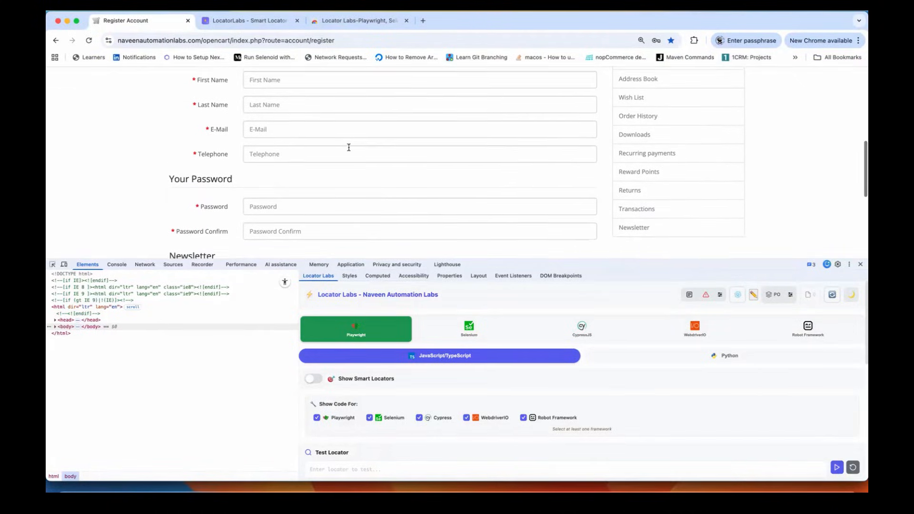
pyautogui.click(685, 298)
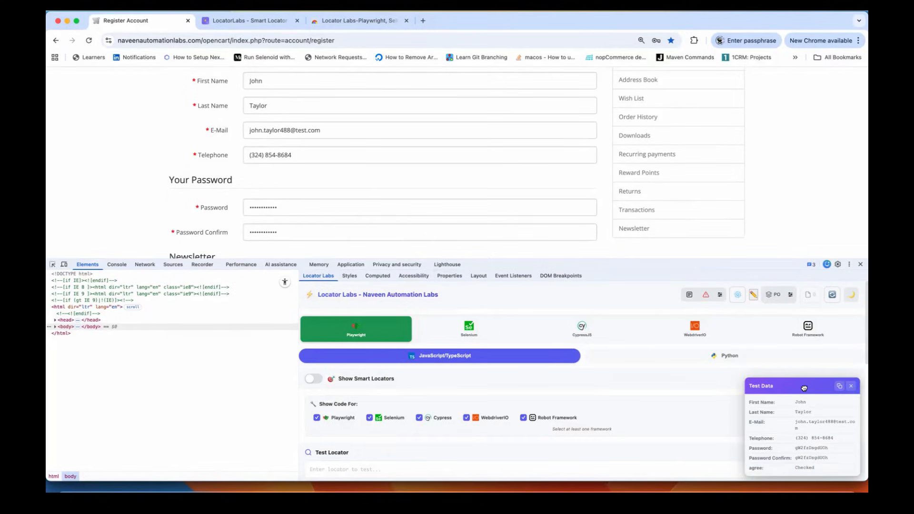
pyautogui.moveTo(804, 387); pyautogui.dragTo(593, 306)
pyautogui.press('super+equal')
pyautogui.press('super+equal')
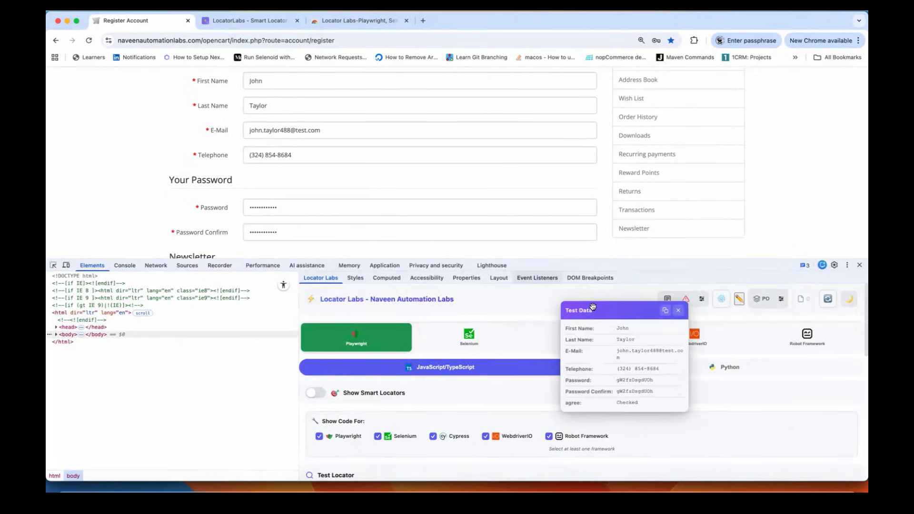
pyautogui.scroll(-2, 678, 381)
pyautogui.scroll(-2, 679, 381)
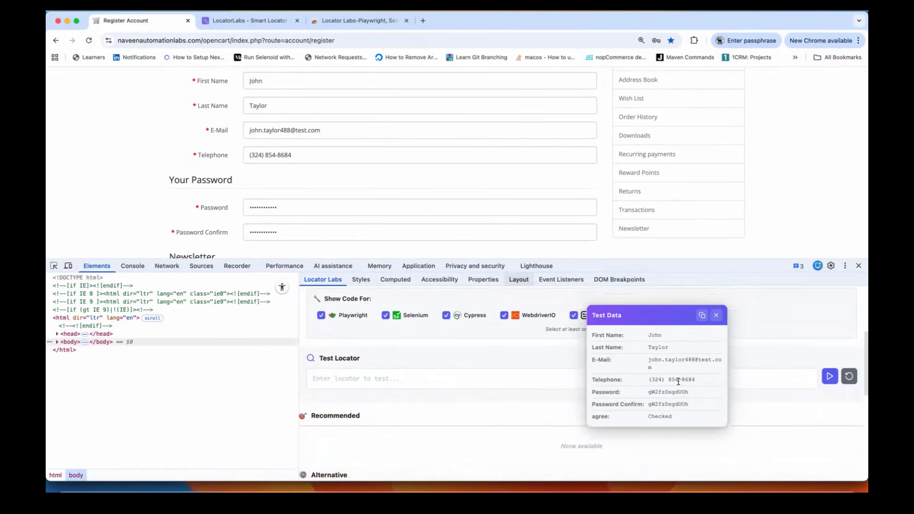
pyautogui.scroll(4, 677, 367)
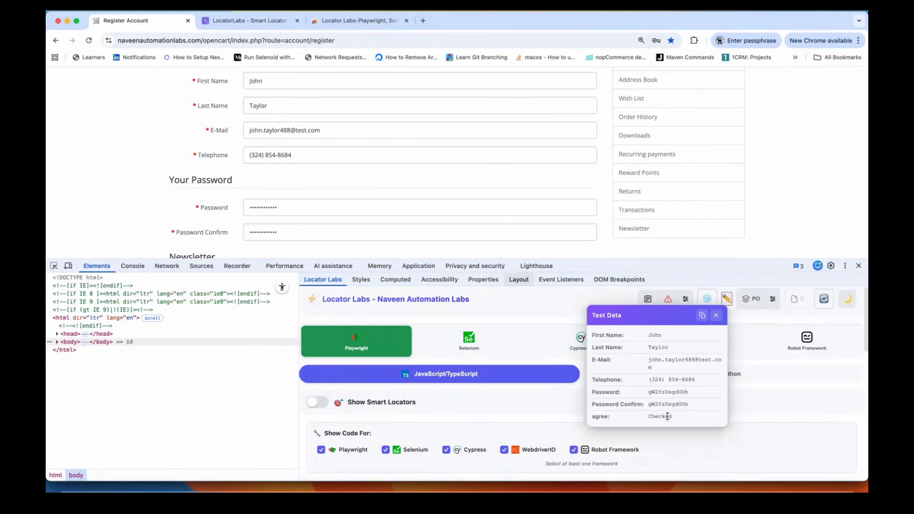
pyautogui.scroll(1, 675, 379)
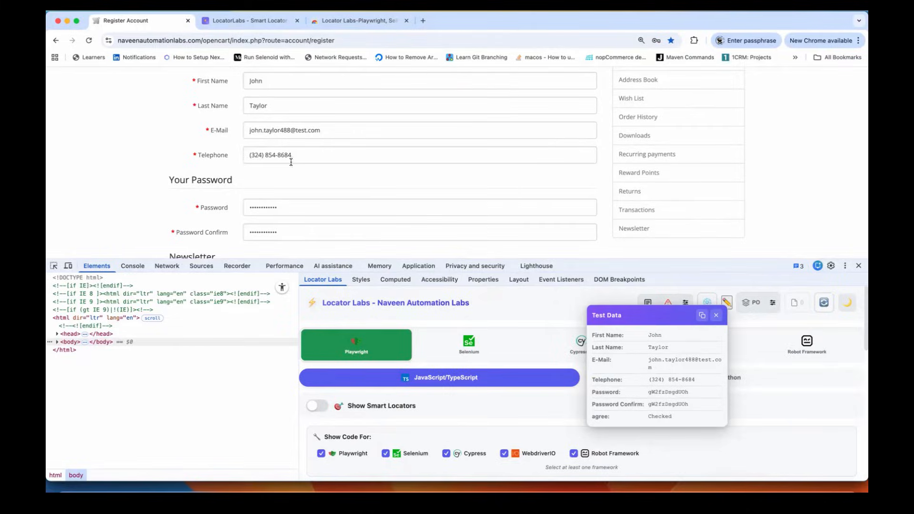
# Step: Copy the seven generated test values into the Sublime note, followed by two blank lines
pyautogui.click(701, 317)
pyautogui.press('super+Tab')
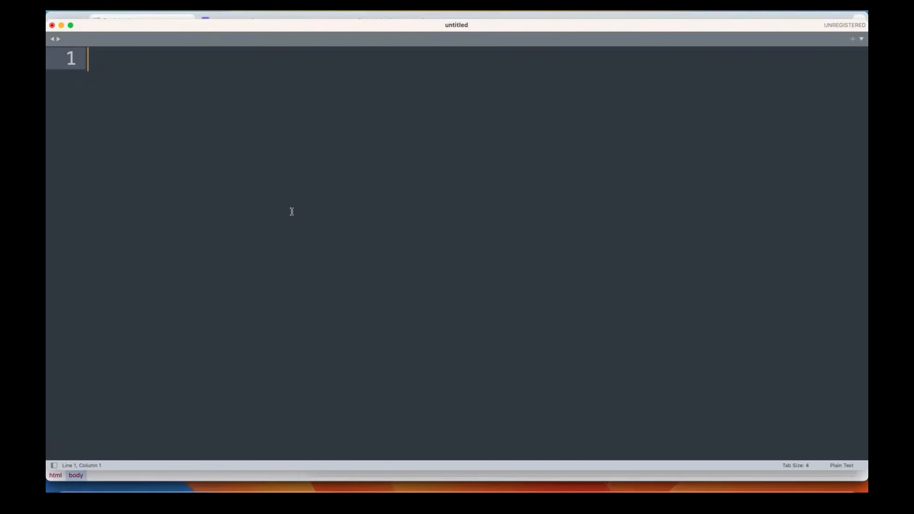
pyautogui.press('super+v')
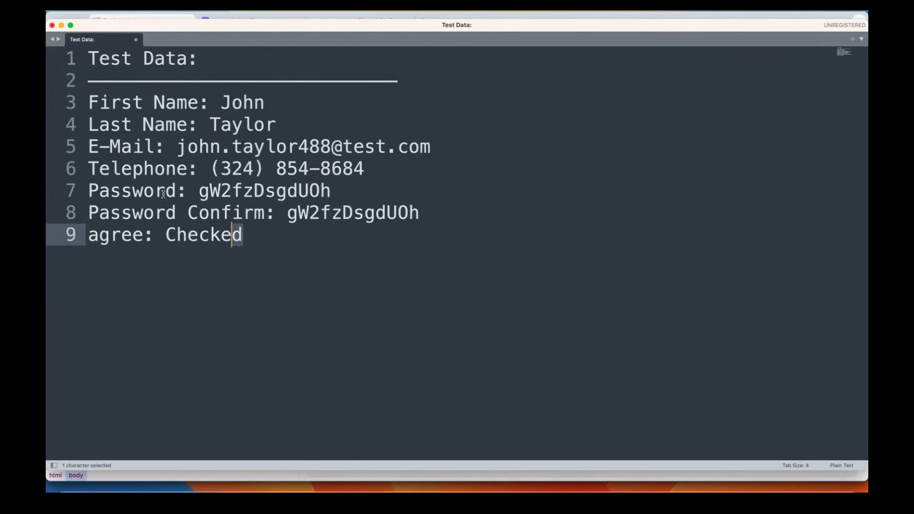
pyautogui.moveTo(242, 235); pyautogui.dragTo(76, 64)
pyautogui.click(278, 310)
pyautogui.moveTo(132, 105); pyautogui.dragTo(244, 226)
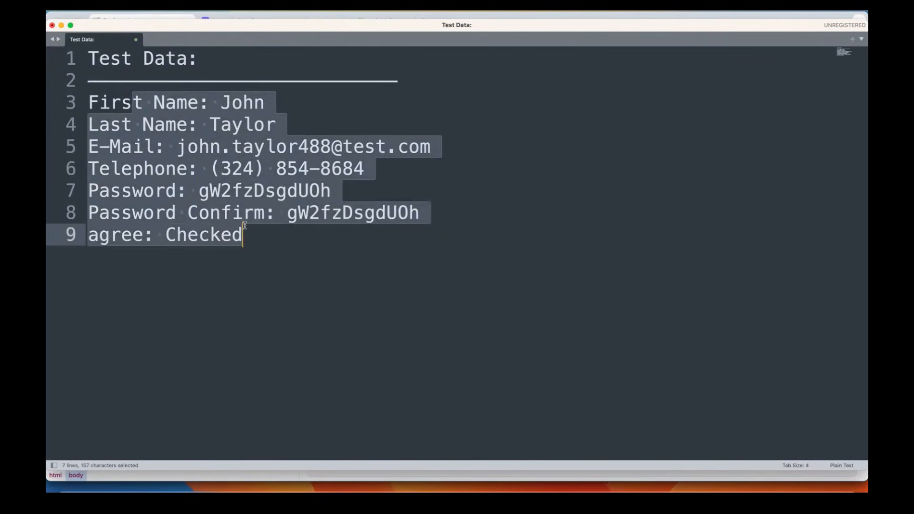
pyautogui.click(267, 240)
pyautogui.press('Return')
pyautogui.press('Return')
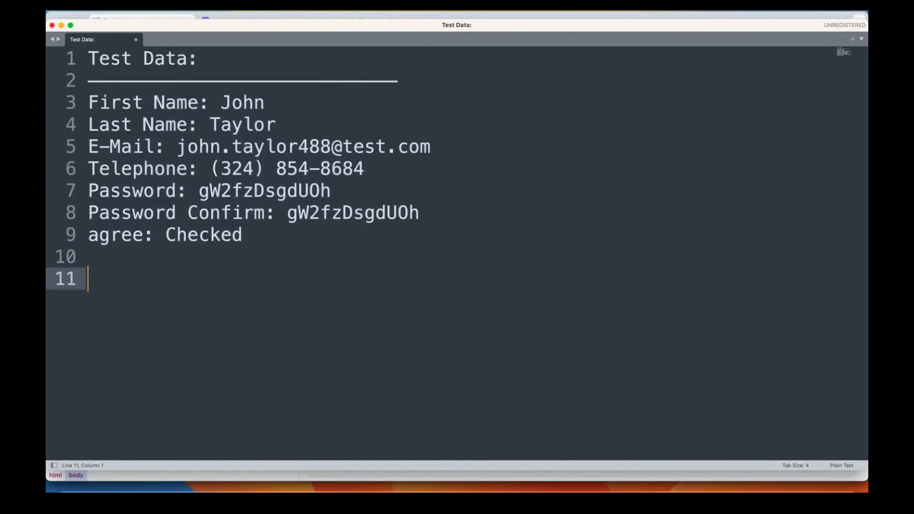
pyautogui.press('super+Tab')
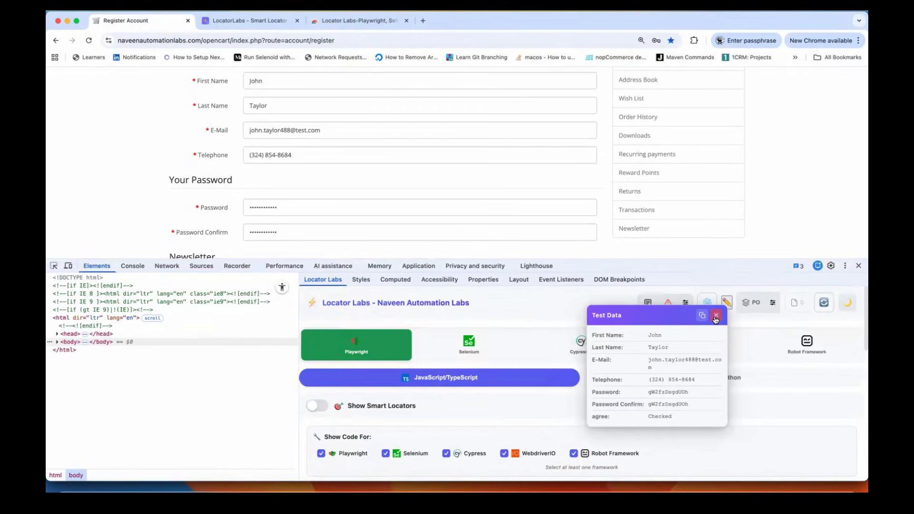
# Step: Close the Test Data summary, fill the form with negative test data, and move its popup aside
pyautogui.click(716, 315)
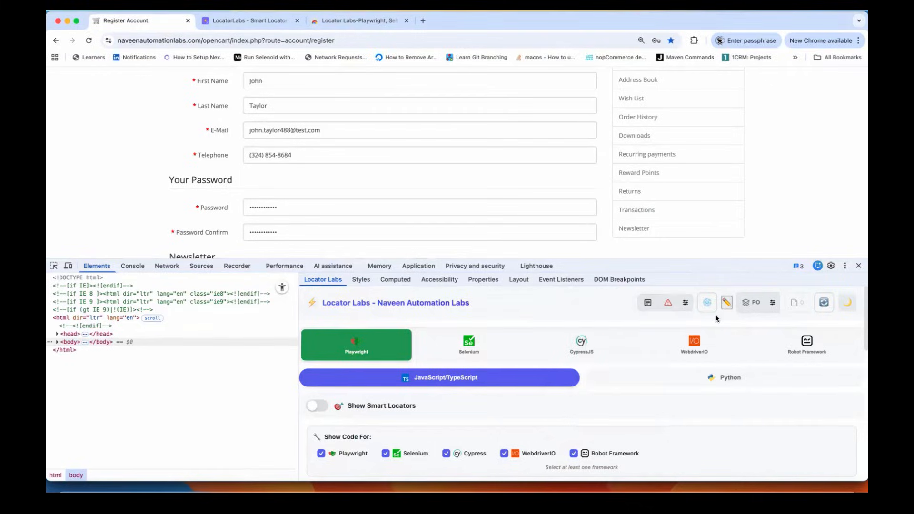
pyautogui.click(669, 305)
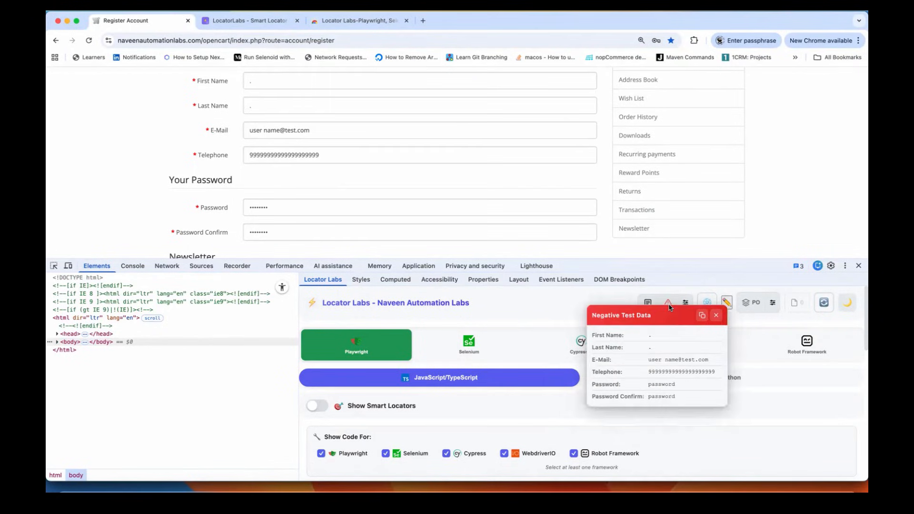
pyautogui.moveTo(603, 313); pyautogui.dragTo(316, 295)
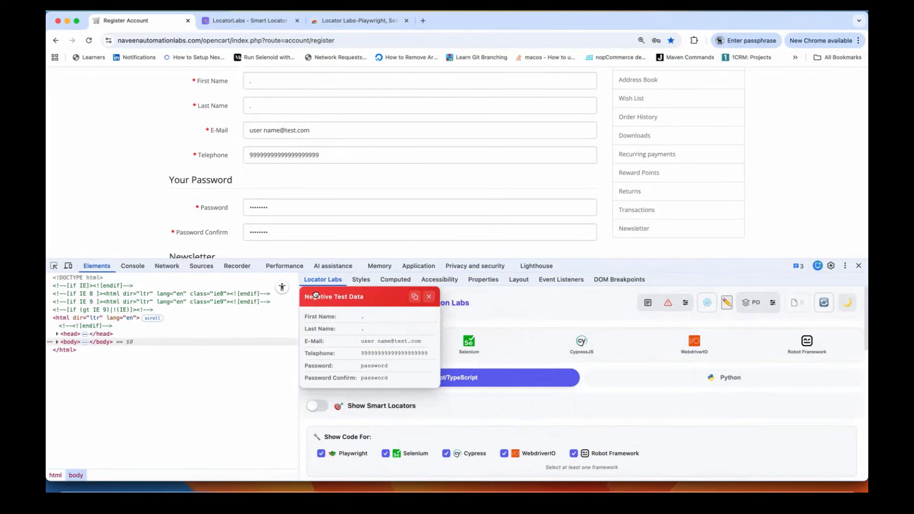
pyautogui.moveTo(383, 301); pyautogui.dragTo(395, 336)
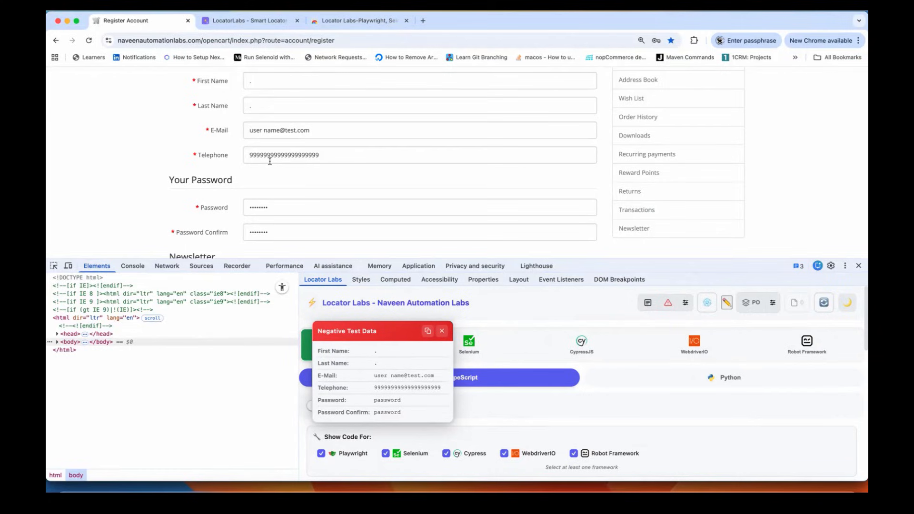
pyautogui.scroll(-1, 276, 143)
pyautogui.scroll(-1, 315, 146)
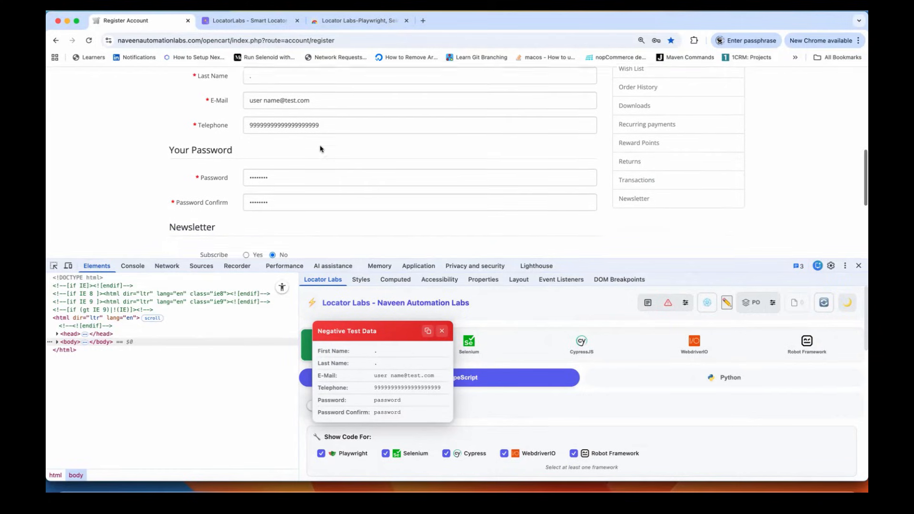
pyautogui.scroll(2, 336, 222)
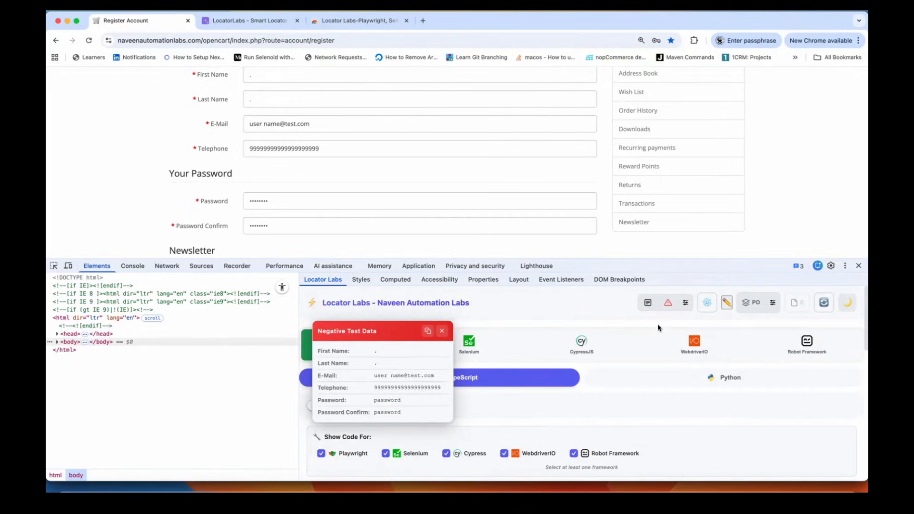
# Step: Zoom the page out and regenerate negative data until First Name is overlong and Last Name empty
pyautogui.click(669, 305)
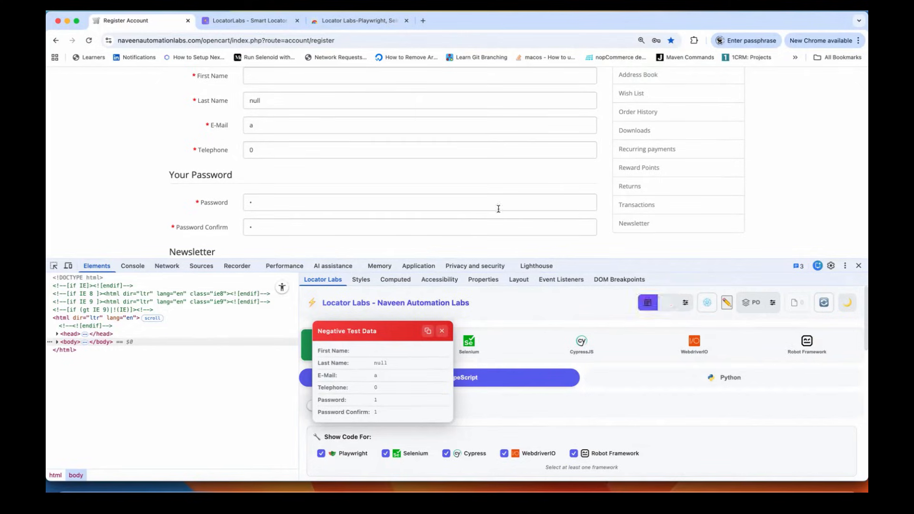
pyautogui.scroll(1, 463, 186)
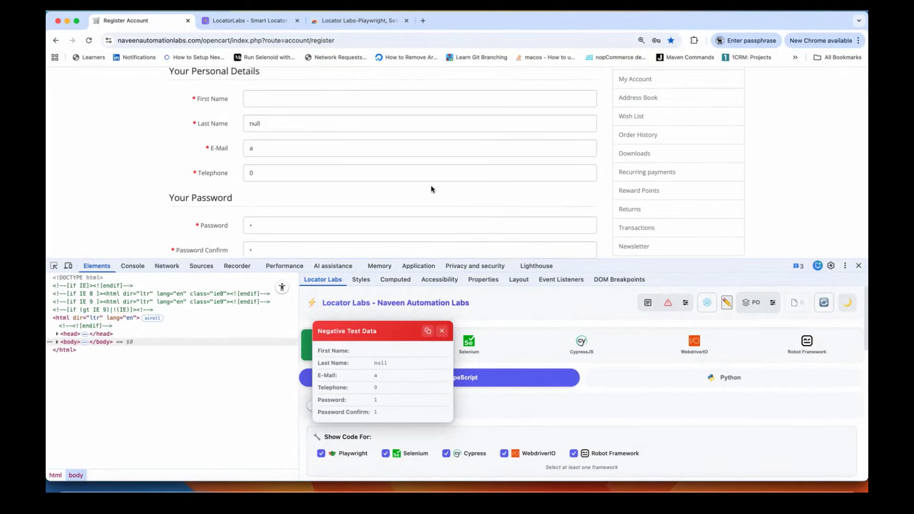
pyautogui.hotkey('ctrl', '-')
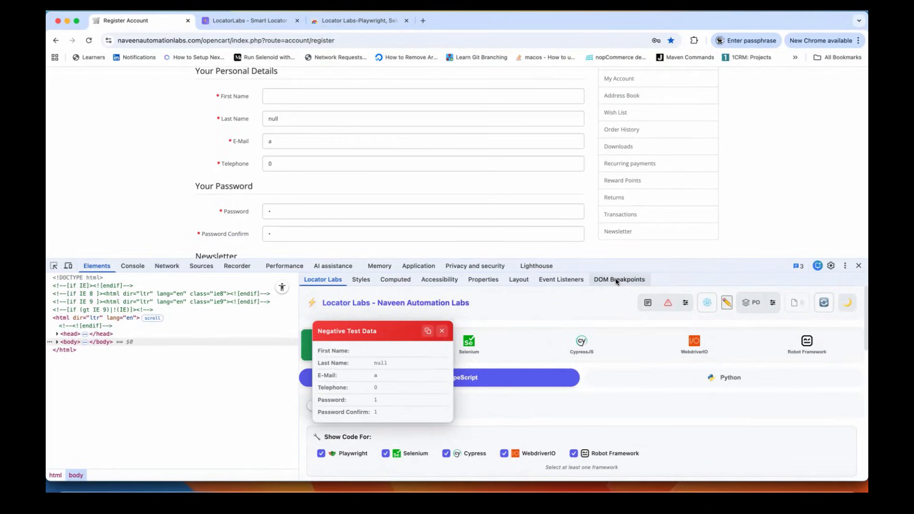
pyautogui.click(669, 306)
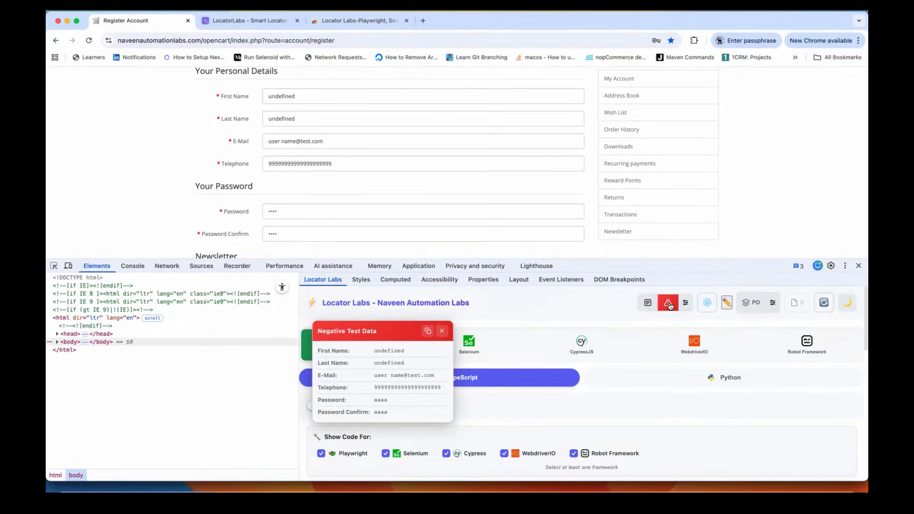
pyautogui.click(669, 307)
pyautogui.click(670, 306)
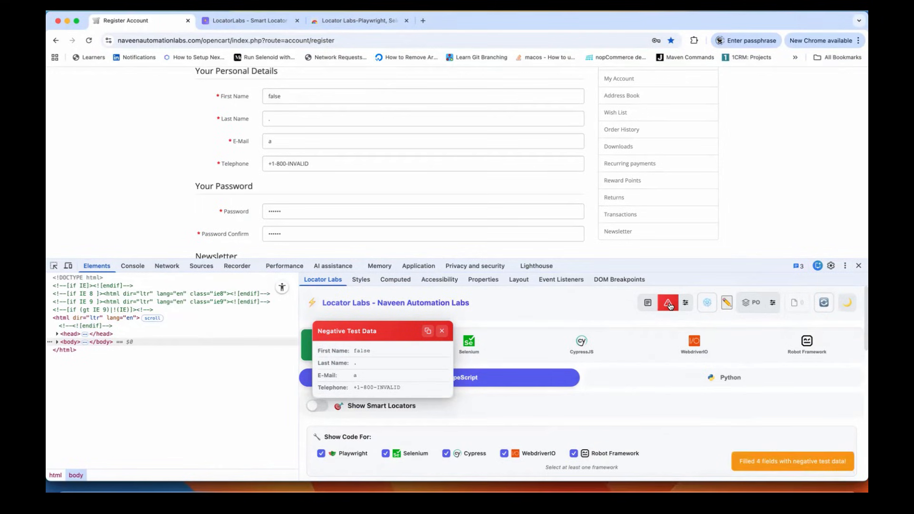
pyautogui.click(669, 306)
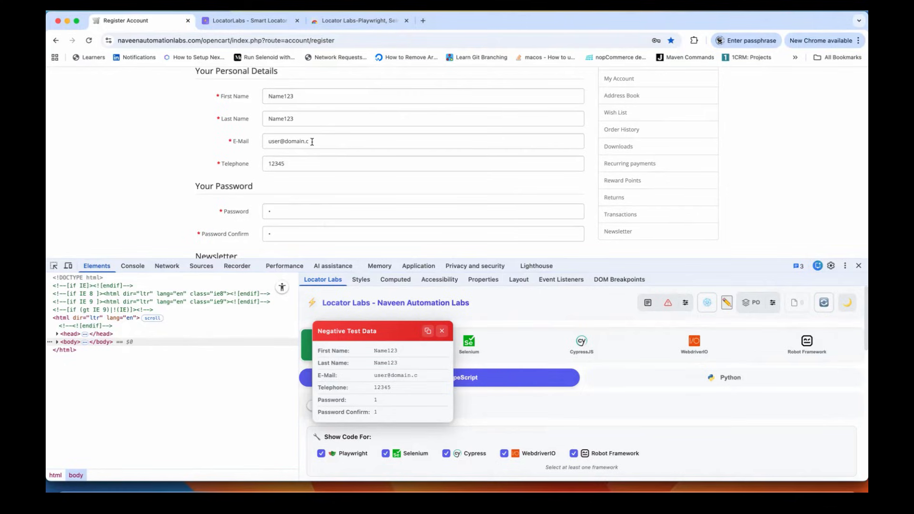
pyautogui.click(667, 305)
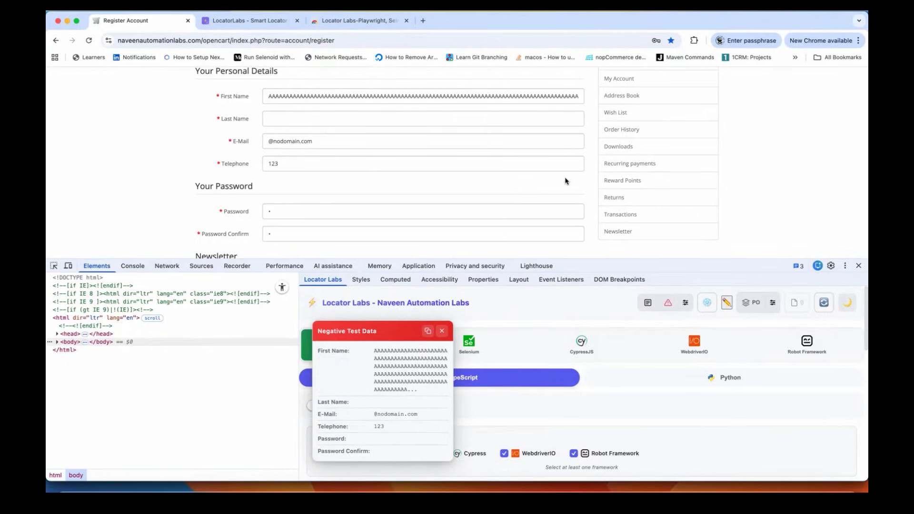
# Step: Paste the Negative Test Data values below the valid set in the note and tidy line 17
pyautogui.click(428, 332)
pyautogui.press('super+Tab')
pyautogui.press('super+v')
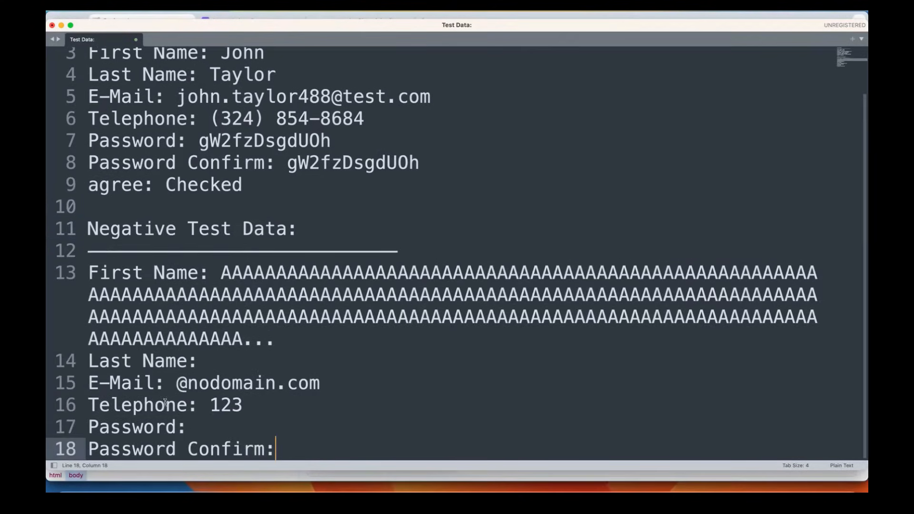
pyautogui.keyDown('shift'); pyautogui.click(87, 272); pyautogui.keyUp('shift')
pyautogui.click(258, 425)
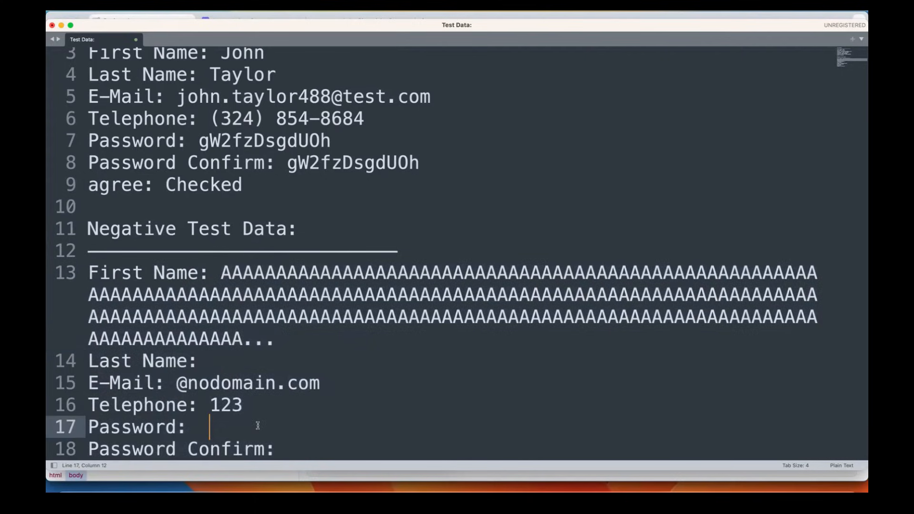
pyautogui.moveTo(189, 424); pyautogui.dragTo(214, 425)
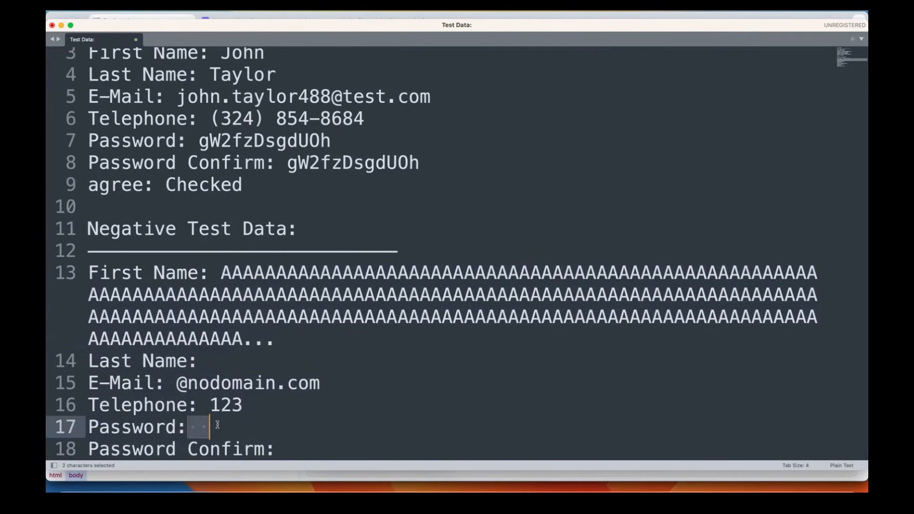
pyautogui.click(281, 448)
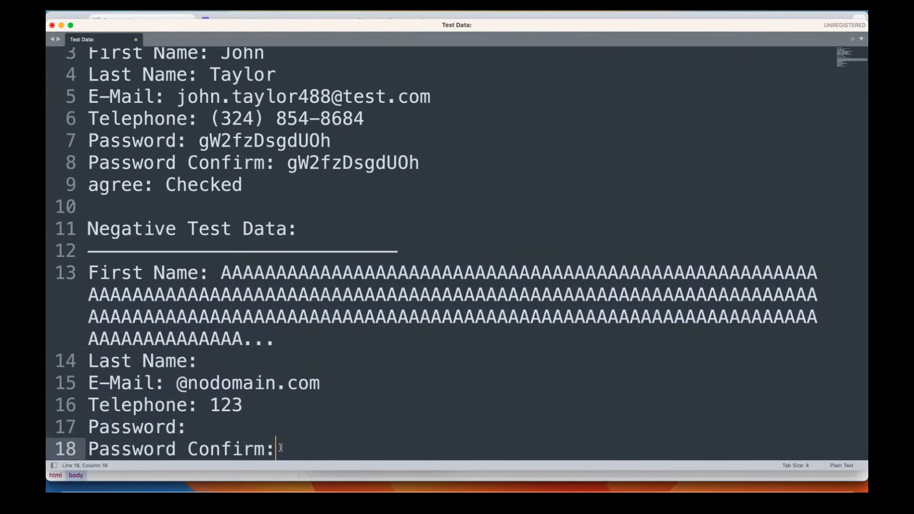
pyautogui.click(234, 424)
pyautogui.press('super+Tab')
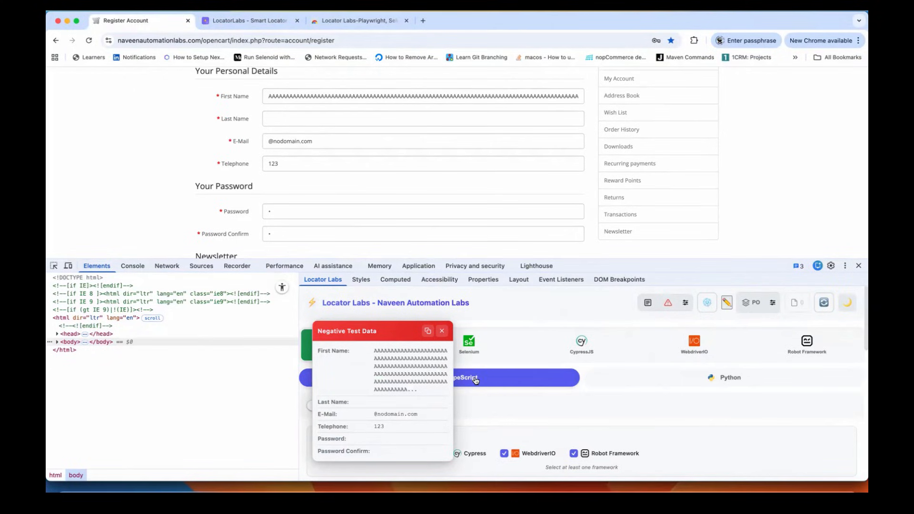
# Step: Regenerate negative data for long A names, user@domain, telephone 1, and zoom the page to 80%
pyautogui.click(668, 303)
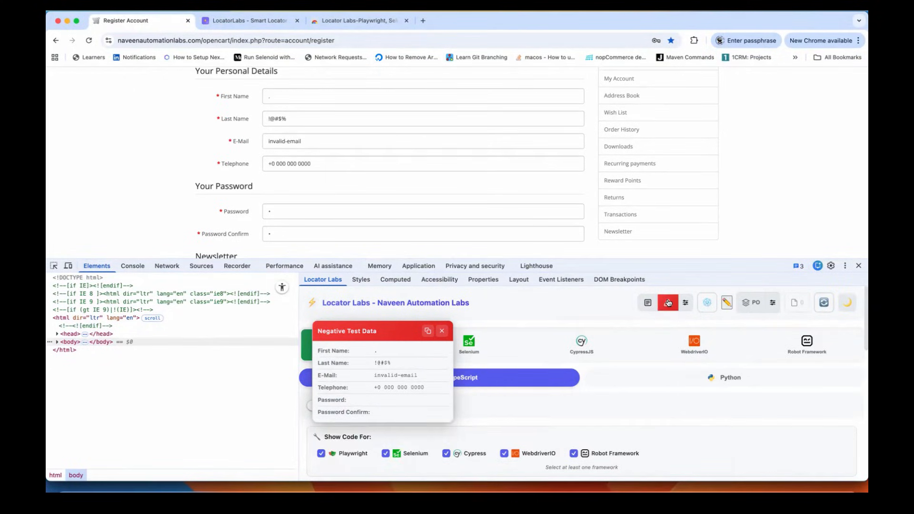
pyautogui.click(669, 303)
pyautogui.click(668, 303)
pyautogui.scroll(-3, 524, 190)
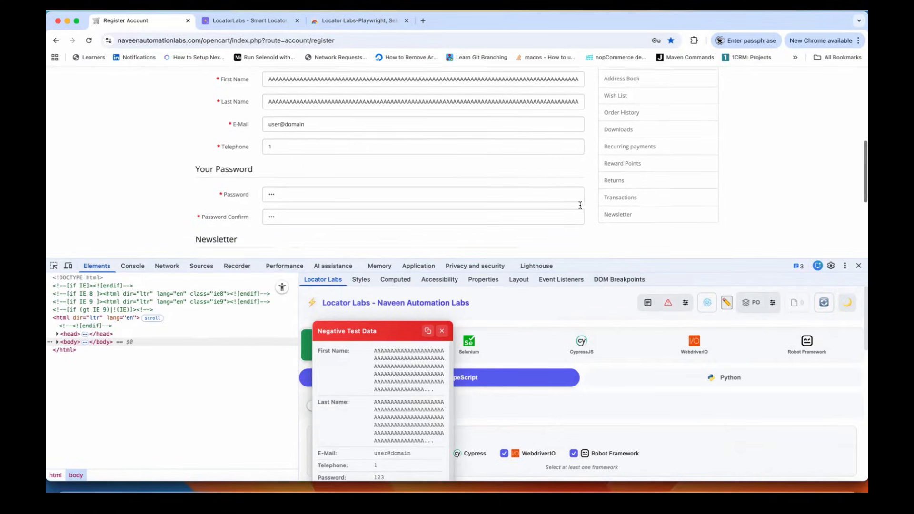
pyautogui.scroll(2, 554, 230)
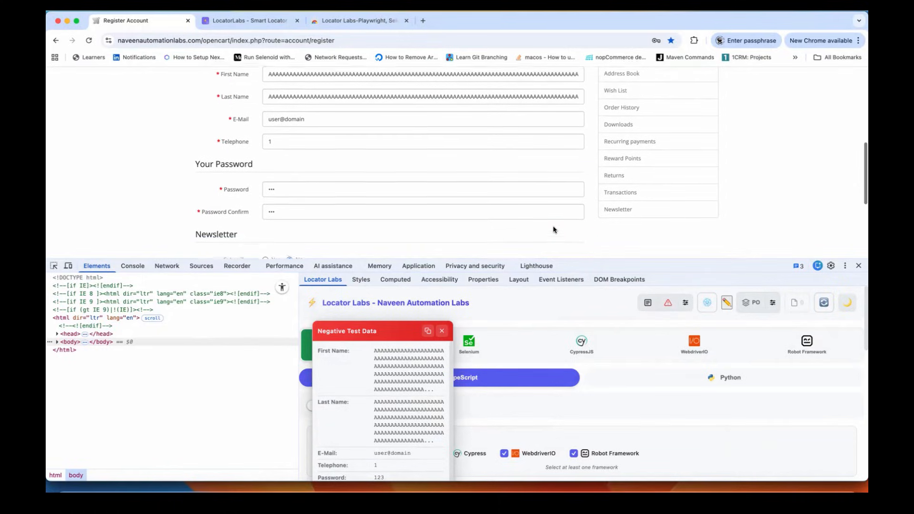
pyautogui.press('super+minus')
pyautogui.press('super+minus')
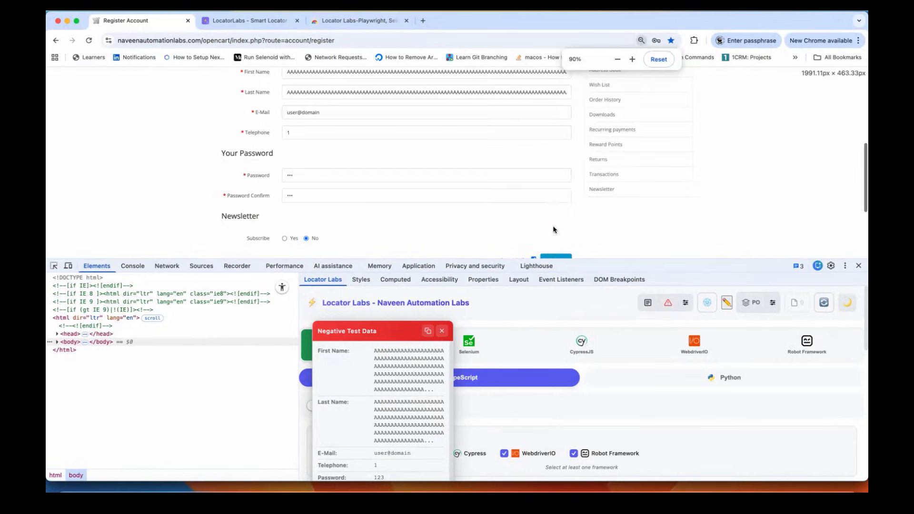
pyautogui.scroll(-1, 554, 230)
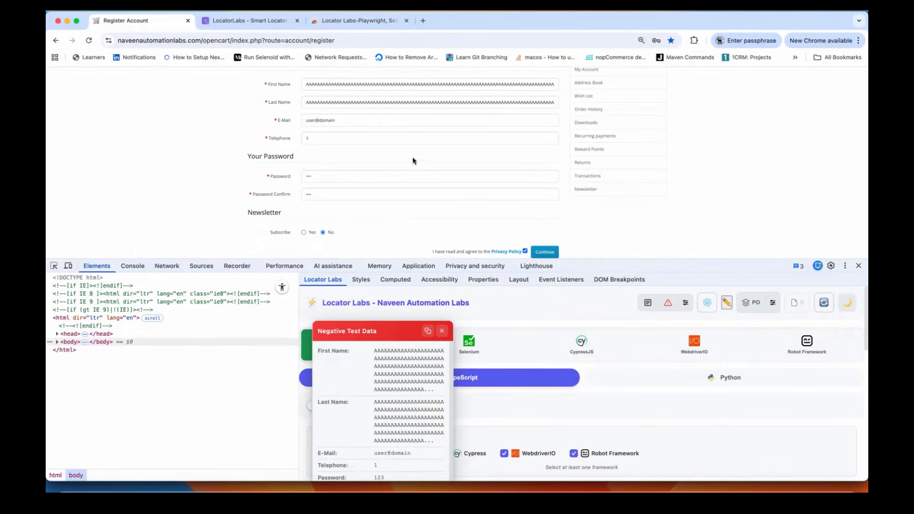
pyautogui.scroll(1, 428, 184)
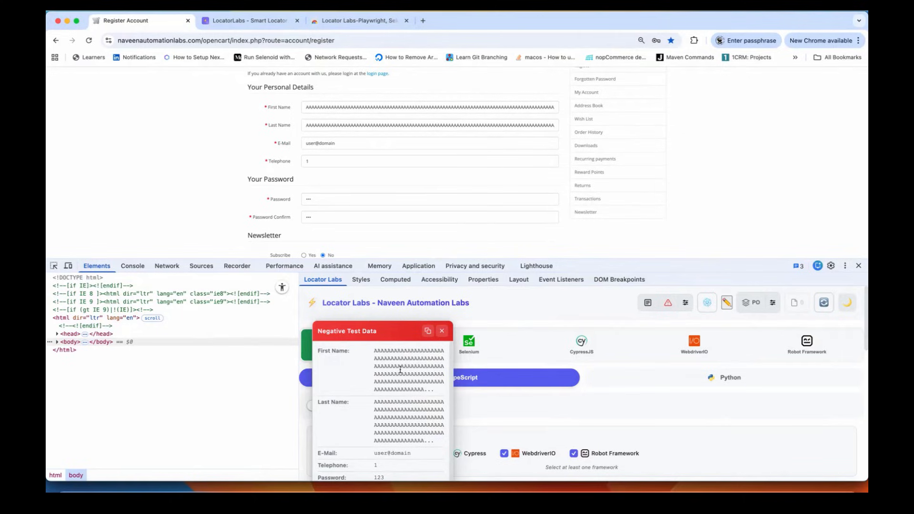
pyautogui.click(428, 331)
pyautogui.press('super+Tab')
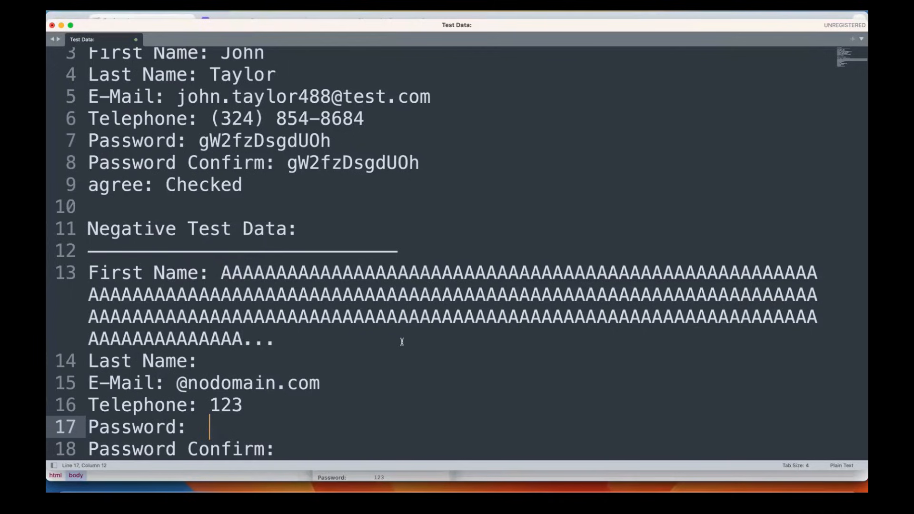
pyautogui.click(317, 447)
pyautogui.press('Return')
pyautogui.press('Return')
pyautogui.press('Return')
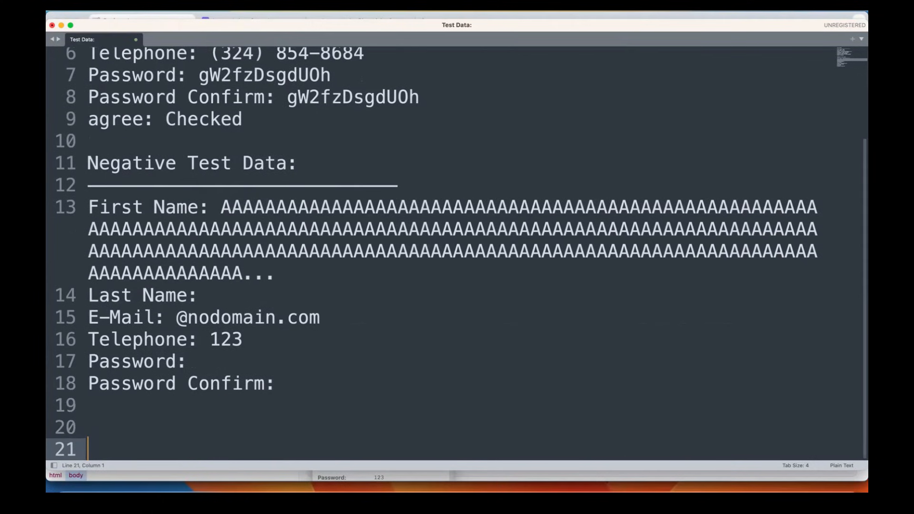
pyautogui.press('super+v')
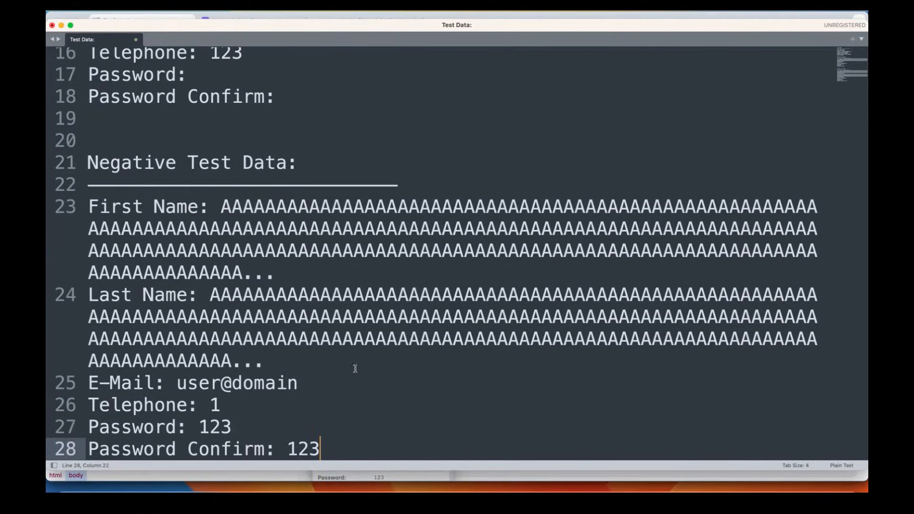
pyautogui.moveTo(334, 447); pyautogui.dragTo(78, 209)
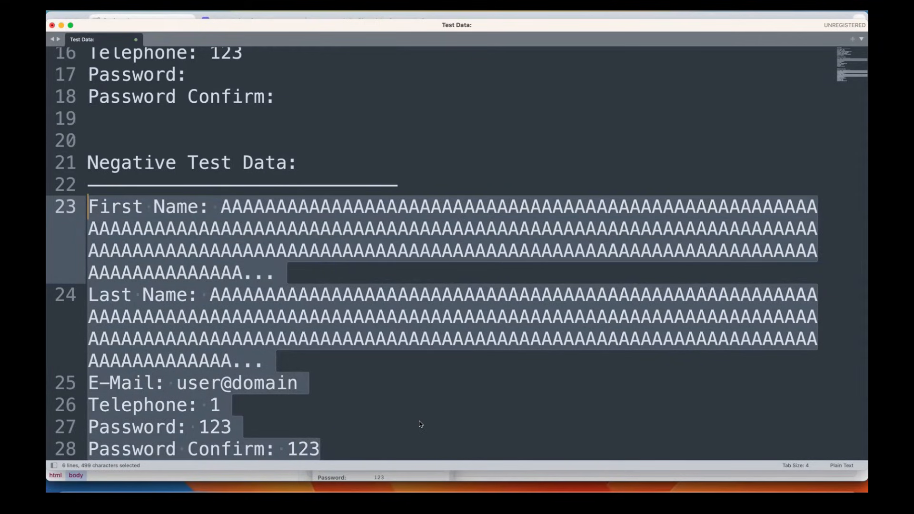
pyautogui.press('super+Tab')
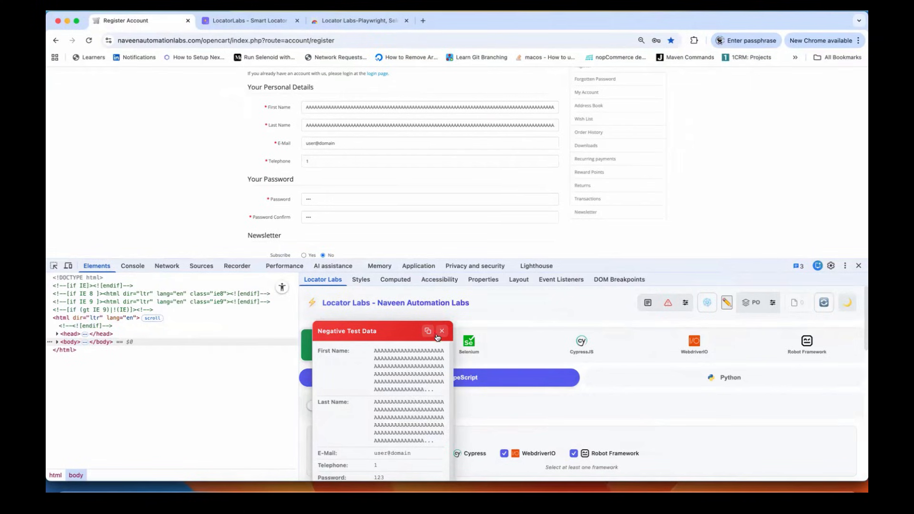
# Step: In Test Data Settings, change Negative Test Data severity from Moderate to Aggressive and save
pyautogui.click(439, 330)
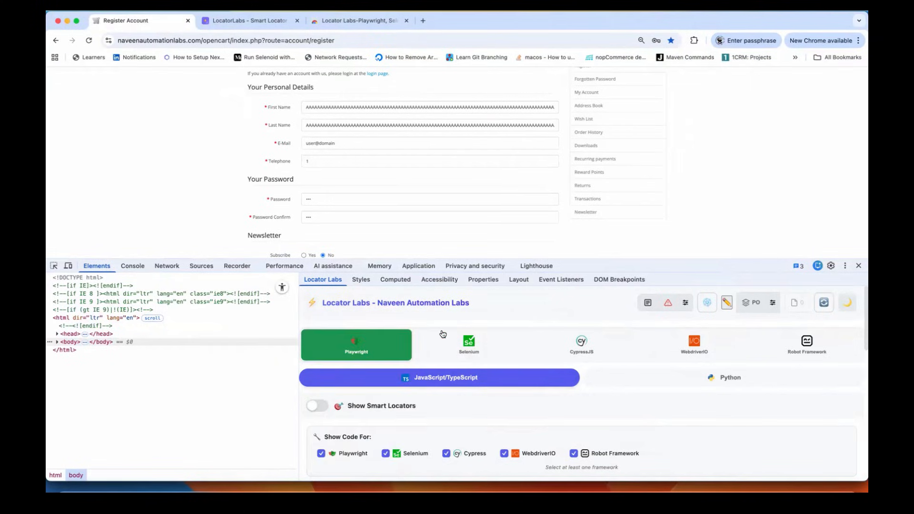
pyautogui.click(688, 307)
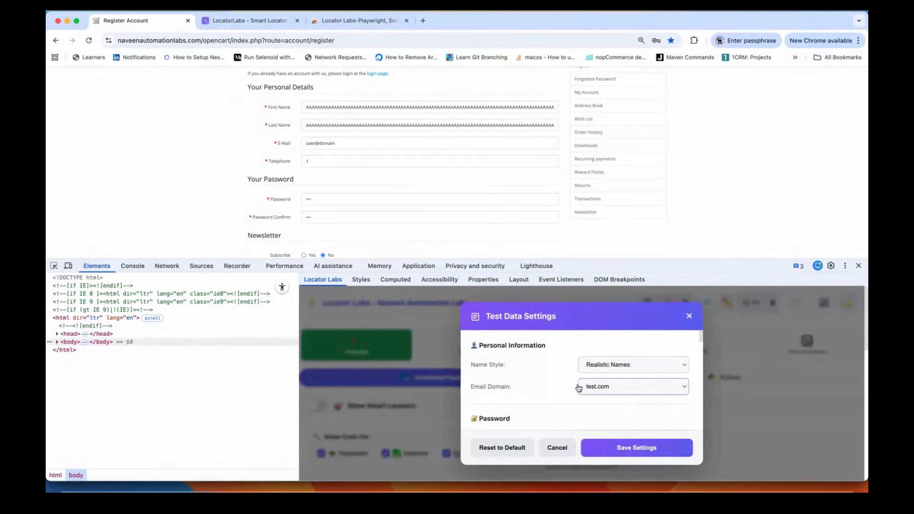
pyautogui.scroll(-5, 579, 387)
pyautogui.scroll(-10, 579, 389)
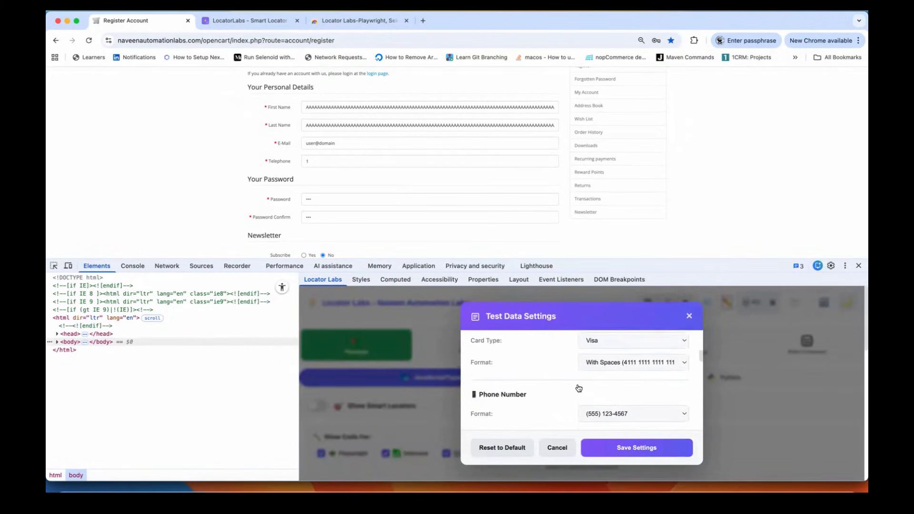
pyautogui.scroll(-10, 579, 388)
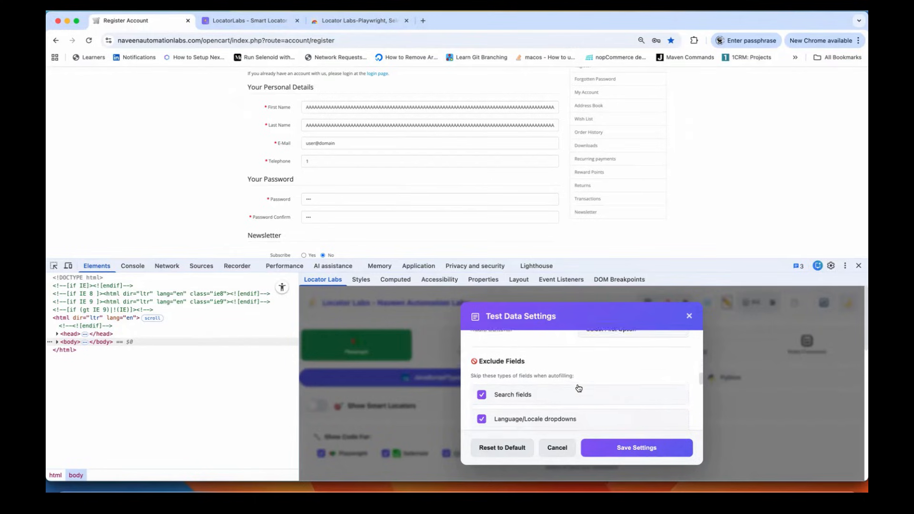
pyautogui.scroll(-2, 579, 389)
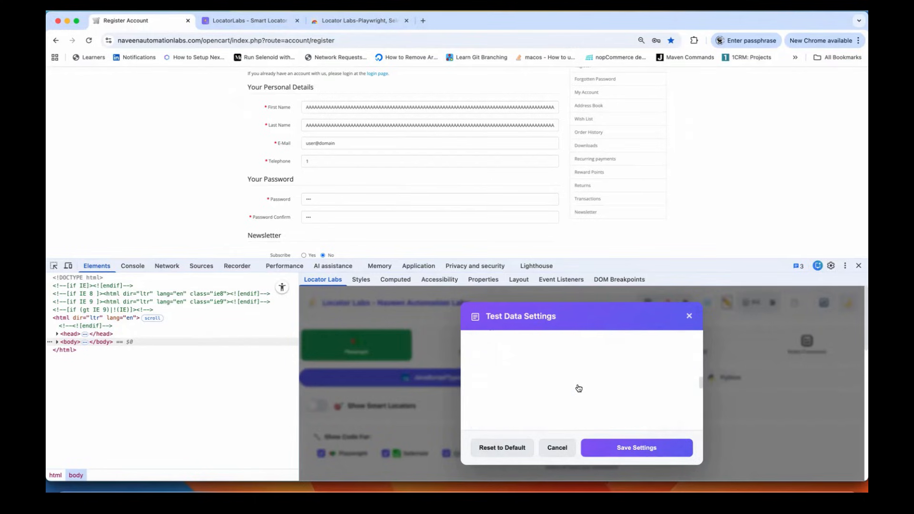
pyautogui.scroll(5, 579, 389)
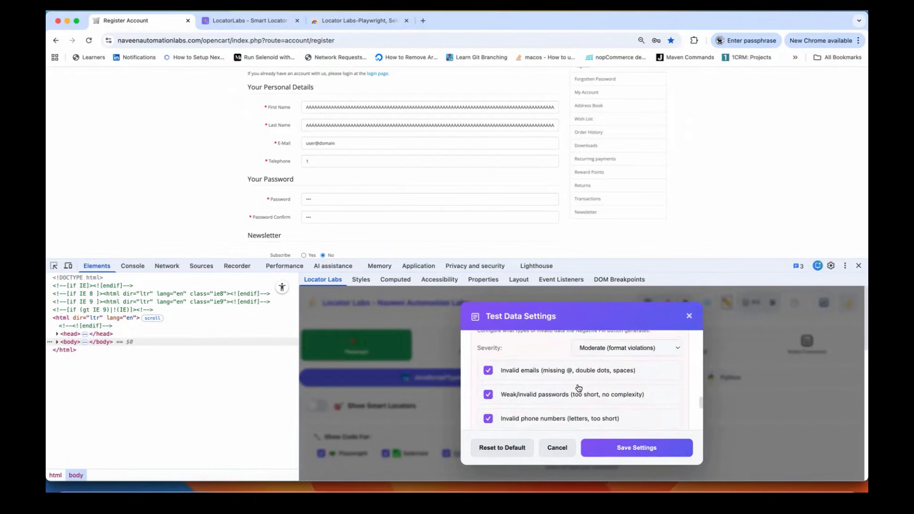
pyautogui.scroll(1, 579, 388)
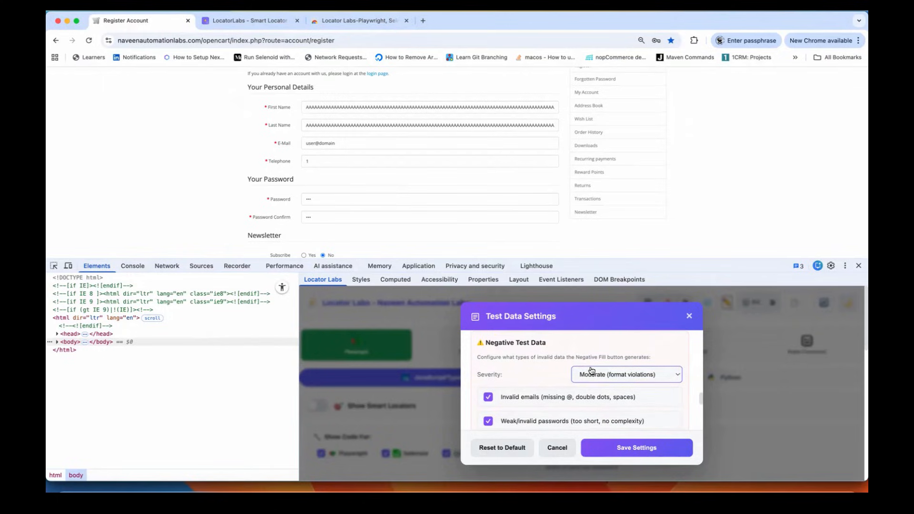
pyautogui.click(633, 381)
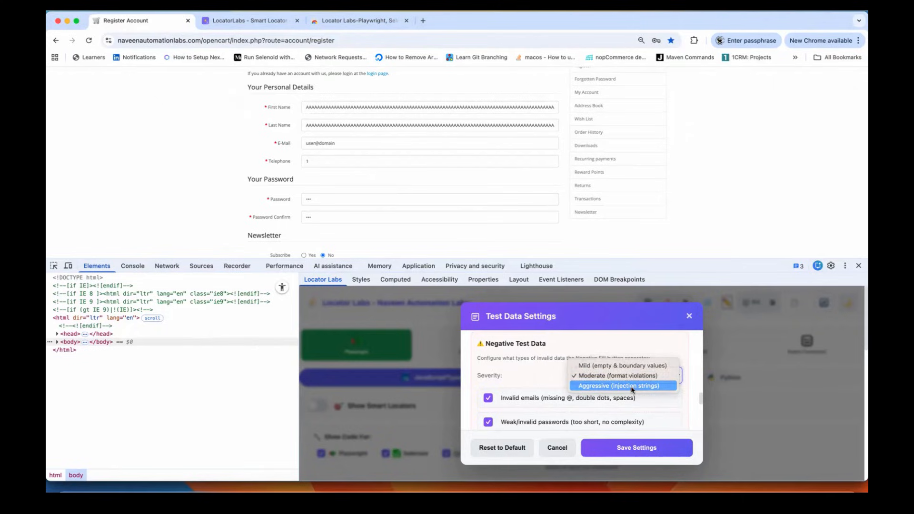
pyautogui.click(633, 387)
pyautogui.click(636, 447)
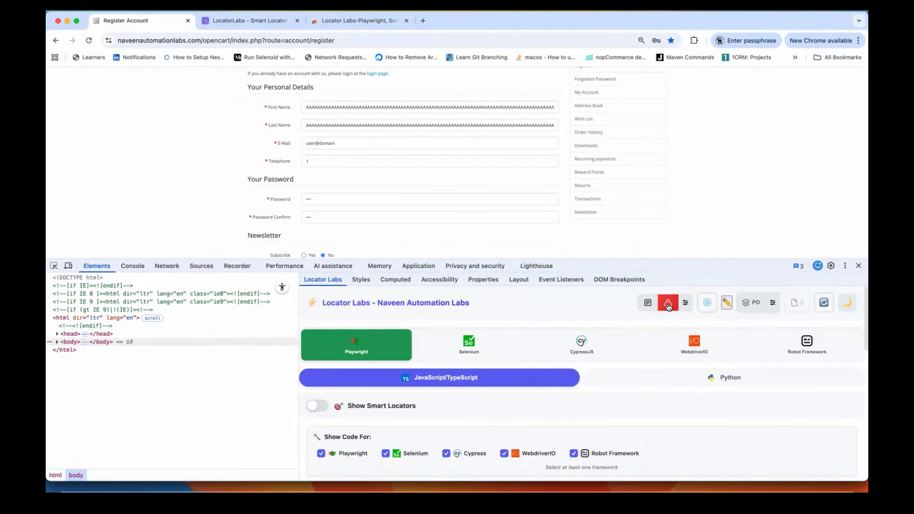
# Step: Zoom the page to 75% and regenerate the Register form's negative test data three times
pyautogui.press('super+minus')
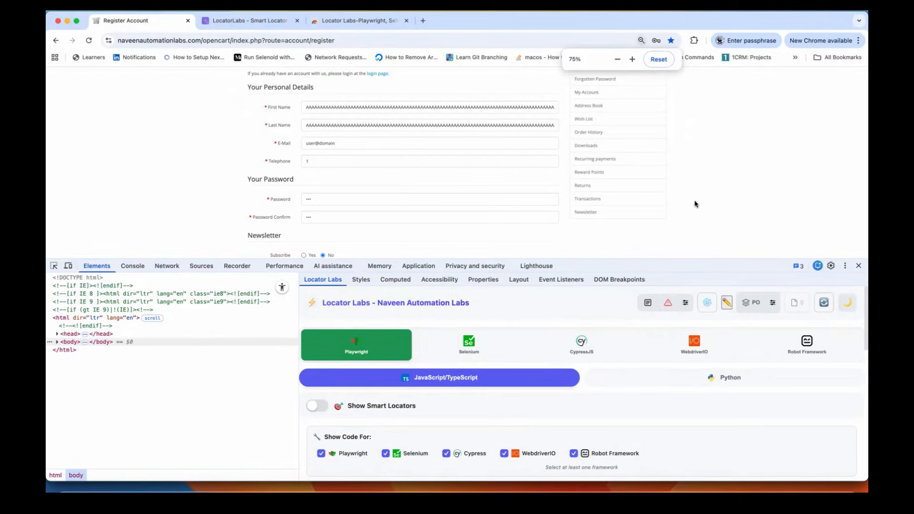
pyautogui.click(669, 303)
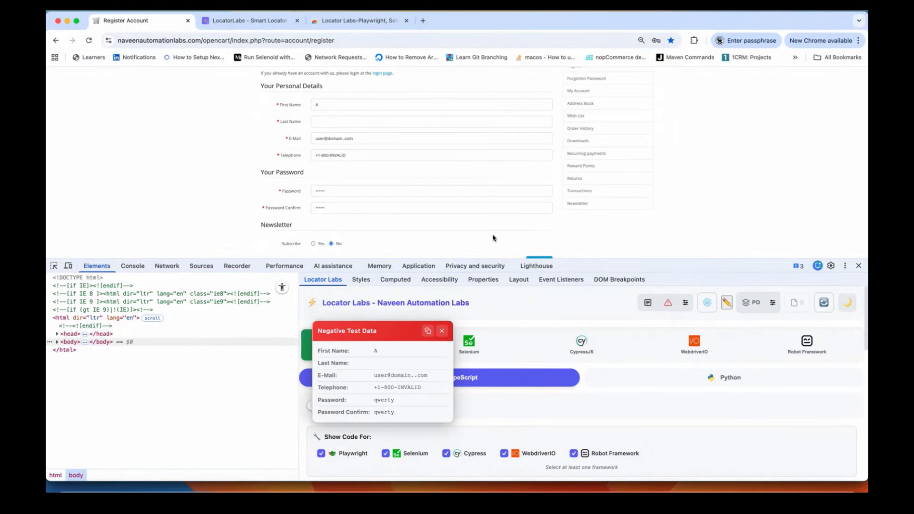
pyautogui.click(669, 305)
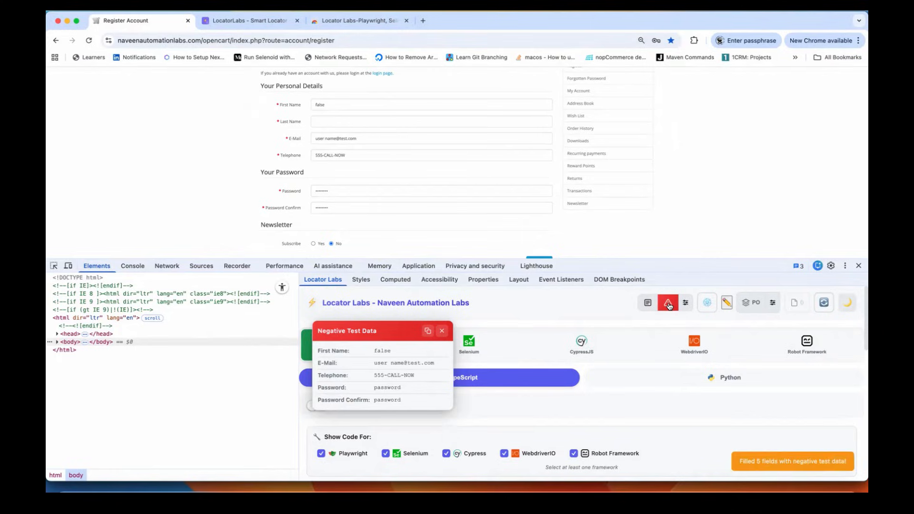
pyautogui.click(669, 306)
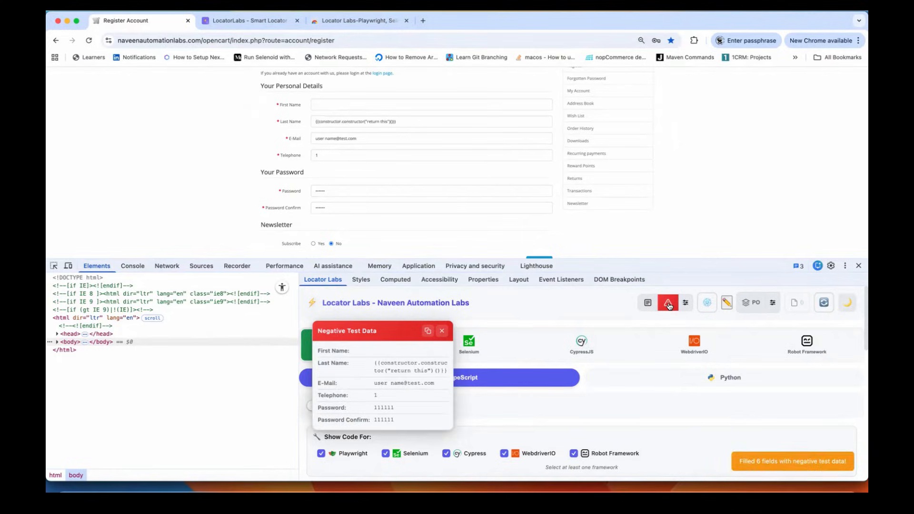
# Step: Select the whole template-injection value in Last Name to inspect it
pyautogui.tripleClick(369, 121)
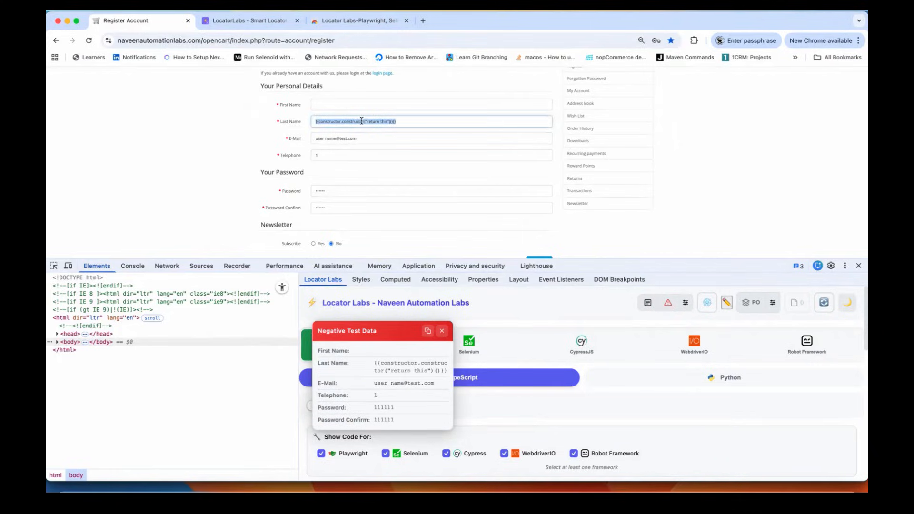
pyautogui.tripleClick(416, 122)
pyautogui.click(416, 122)
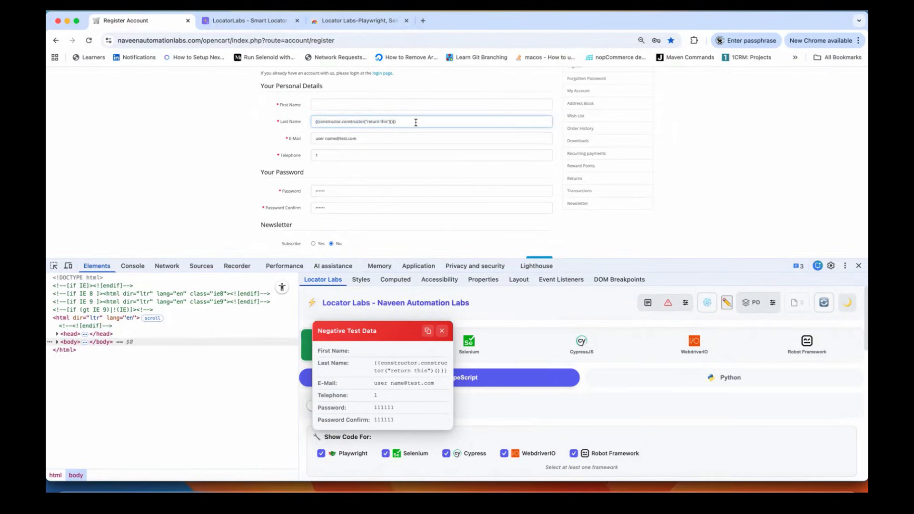
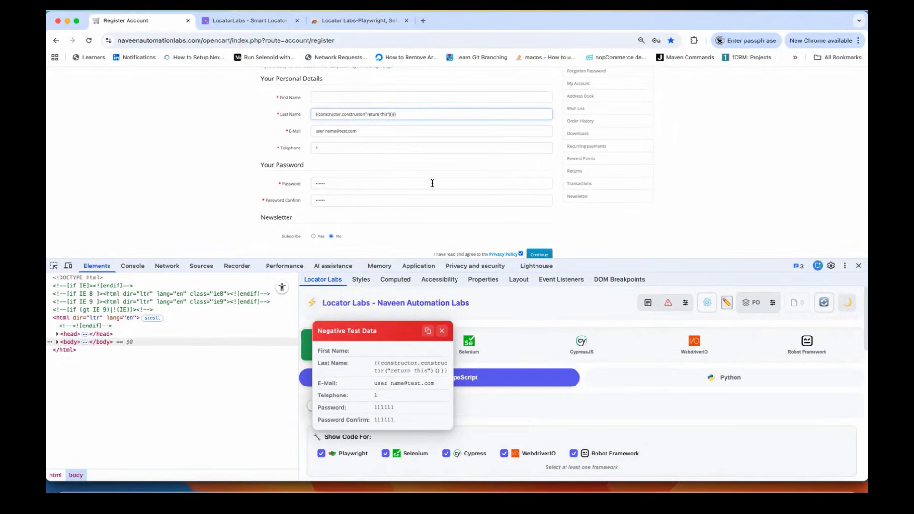
# Step: Regenerate the Register form's negative test data twice, ending with a script-injection First Name
pyautogui.click(669, 307)
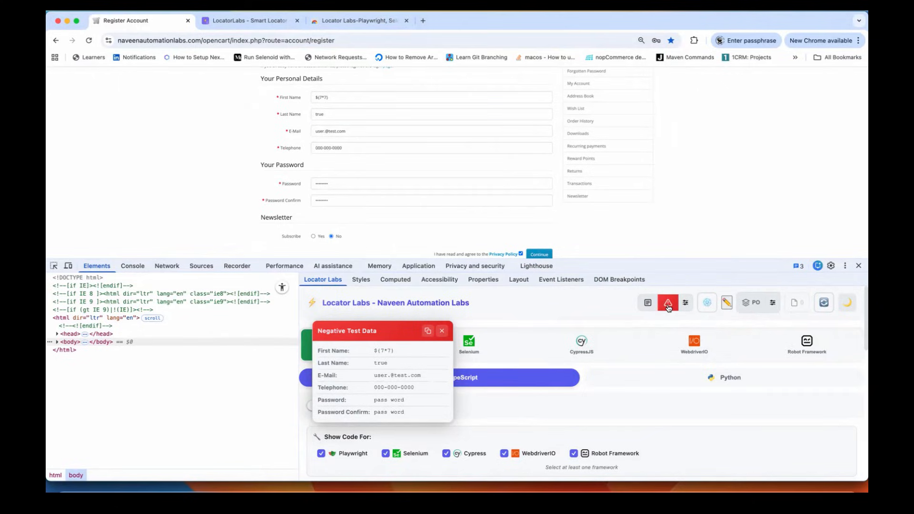
pyautogui.tripleClick(340, 98)
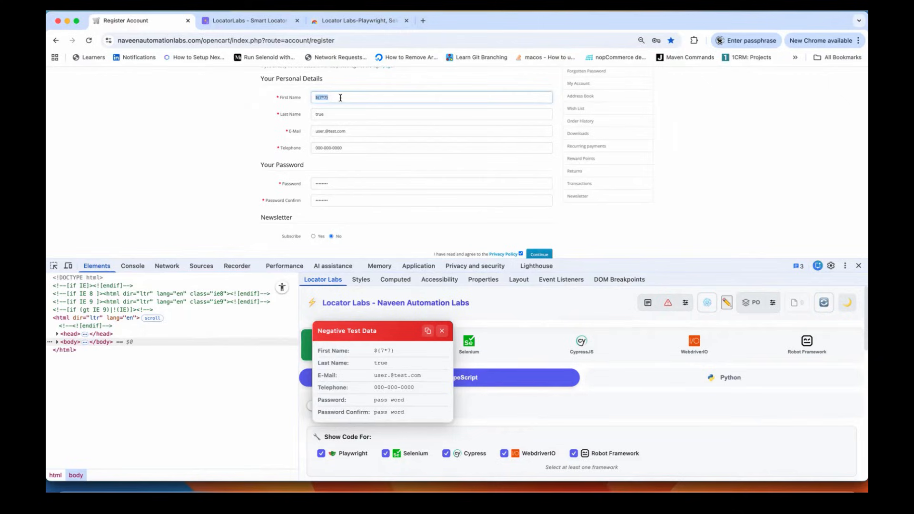
pyautogui.click(177, 167)
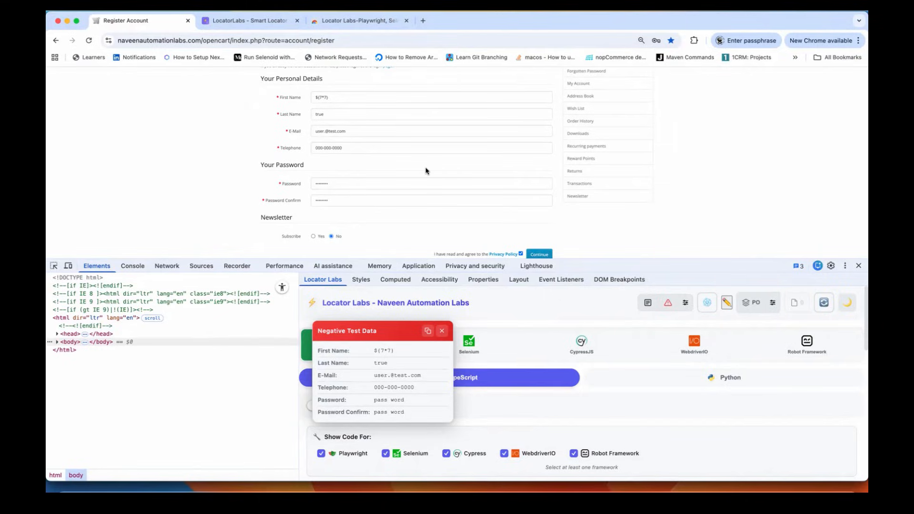
pyautogui.click(668, 304)
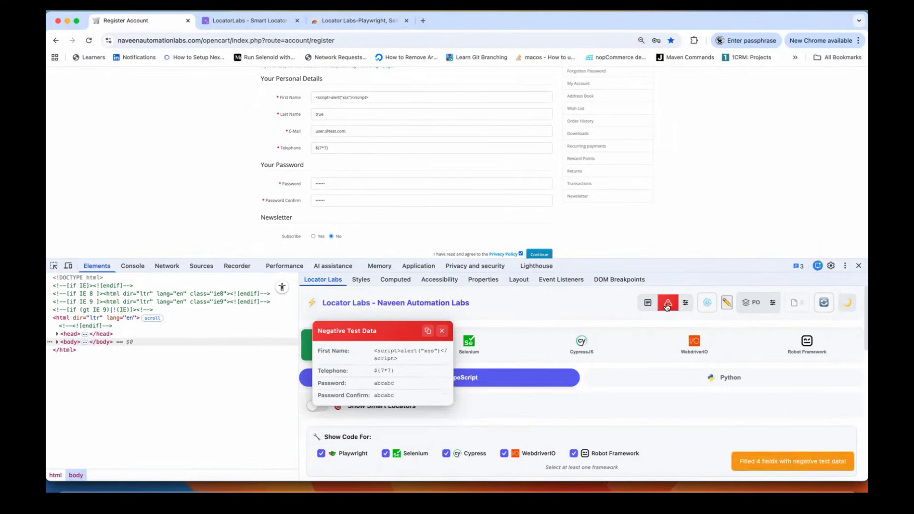
pyautogui.tripleClick(373, 98)
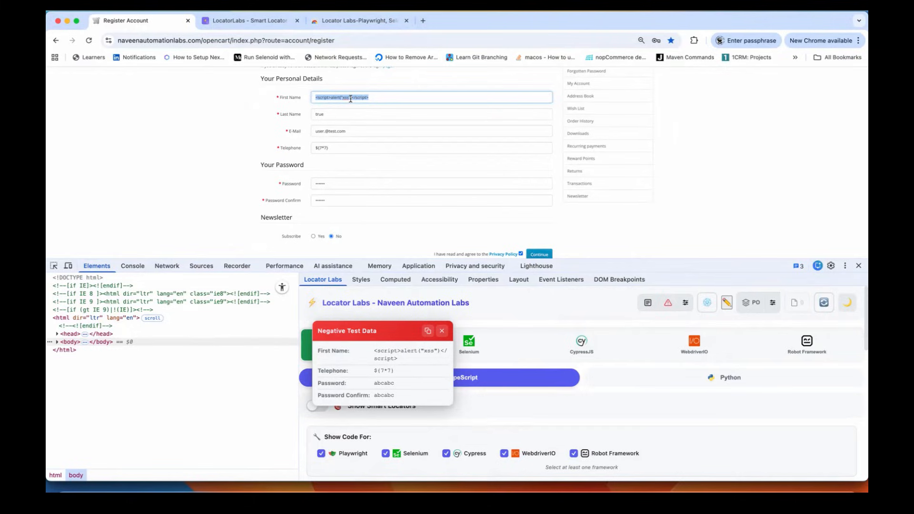
# Step: Zoom the register page to 100% and back out to review the filled fields
pyautogui.press('super+0')
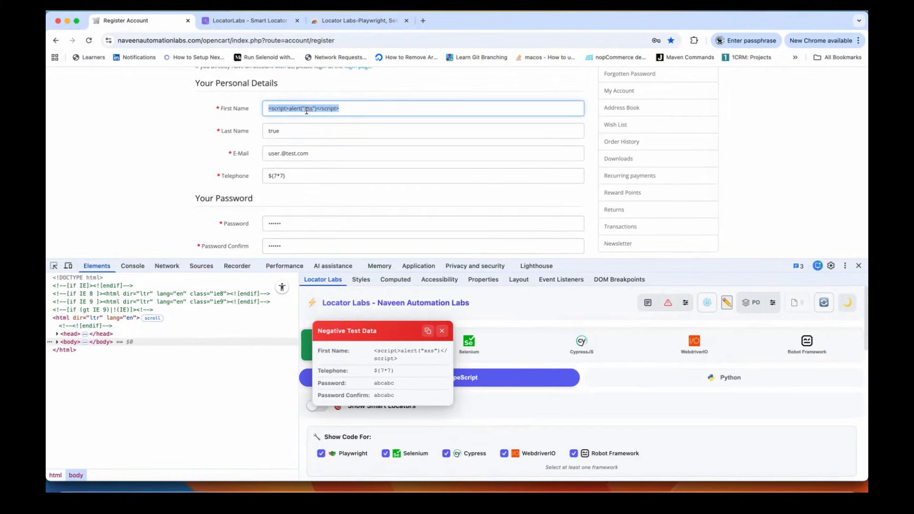
pyautogui.scroll(-3, 346, 137)
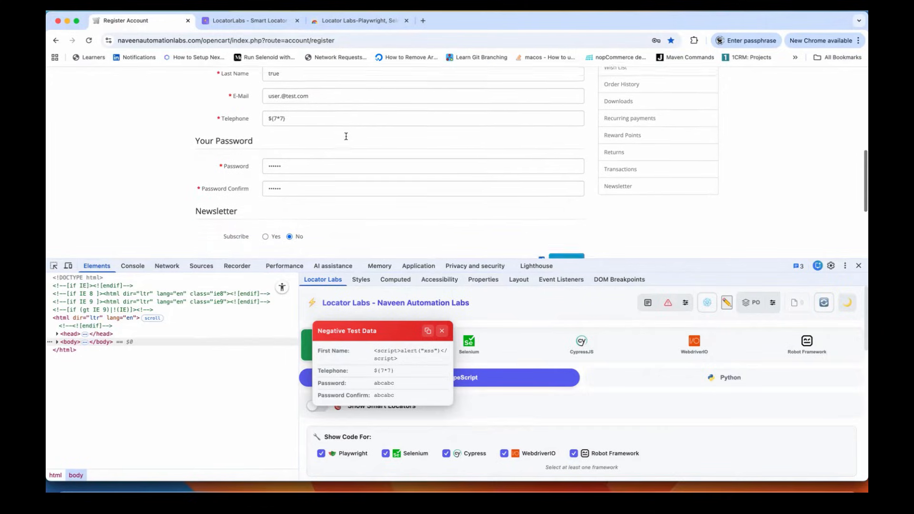
pyautogui.press('super+minus')
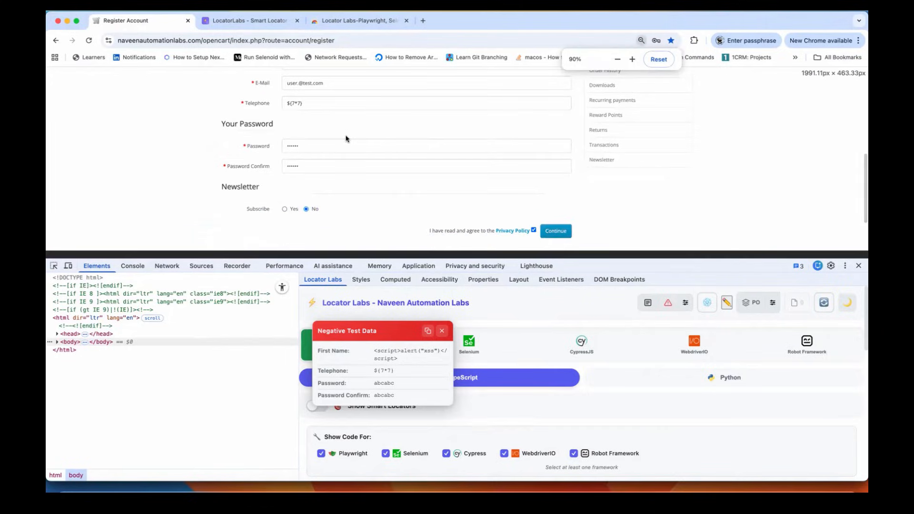
pyautogui.scroll(3, 347, 137)
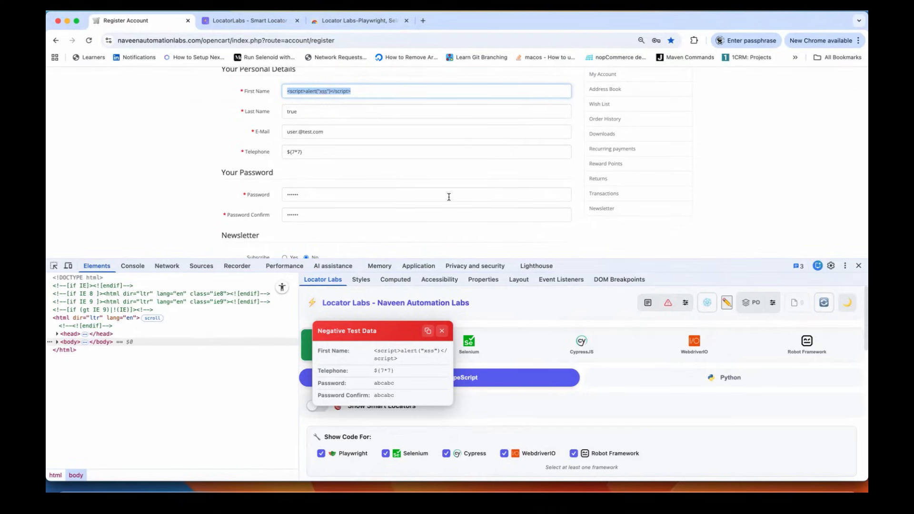
# Step: Copy the XSS negative data set and paste it into a new Sublime Text tab
pyautogui.click(428, 331)
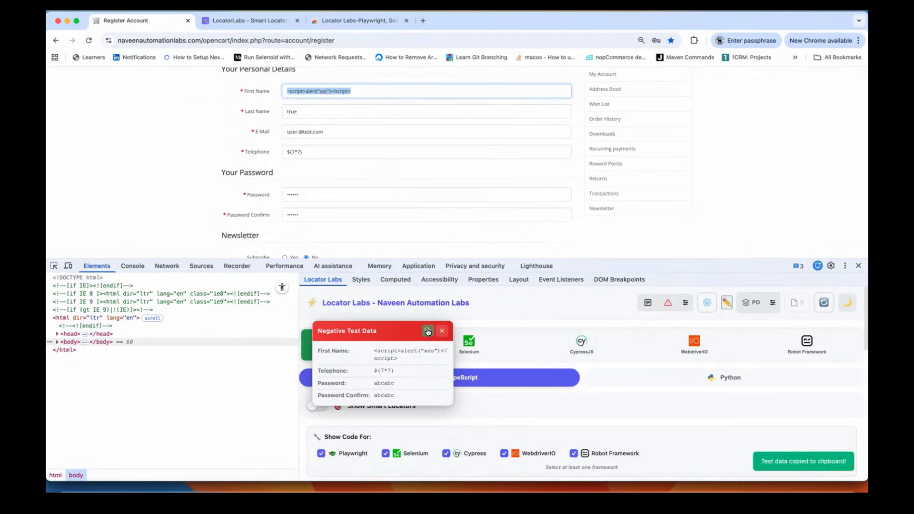
pyautogui.press('super+Tab')
pyautogui.click(424, 217)
pyautogui.press('super+n')
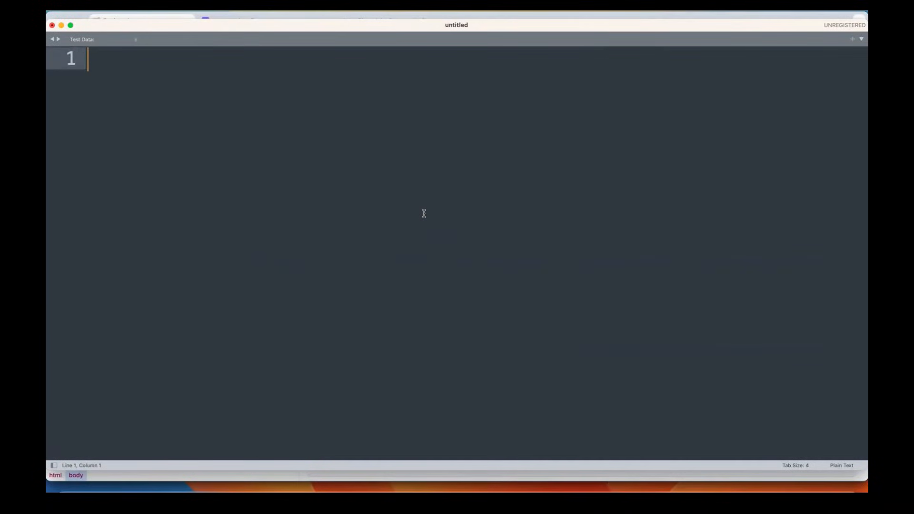
pyautogui.press('super+v')
pyautogui.moveTo(392, 178); pyautogui.dragTo(88, 58)
pyautogui.click(365, 245)
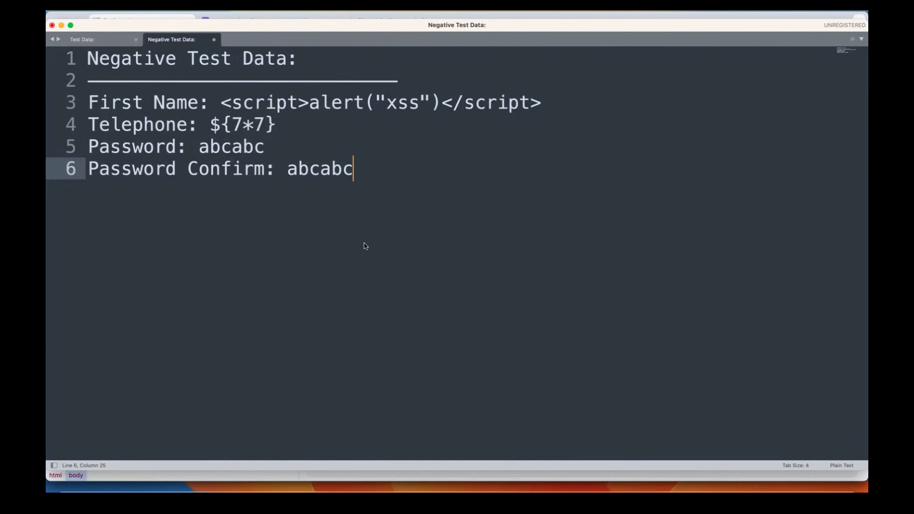
# Step: Regenerate negative data to get the DROP TABLE users set and copy it
pyautogui.press('super+Tab')
pyautogui.click(668, 305)
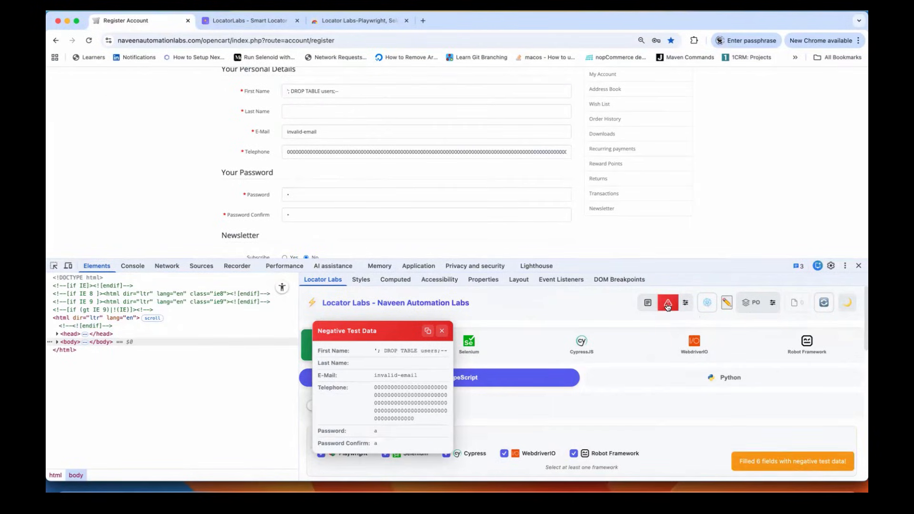
pyautogui.tripleClick(319, 91)
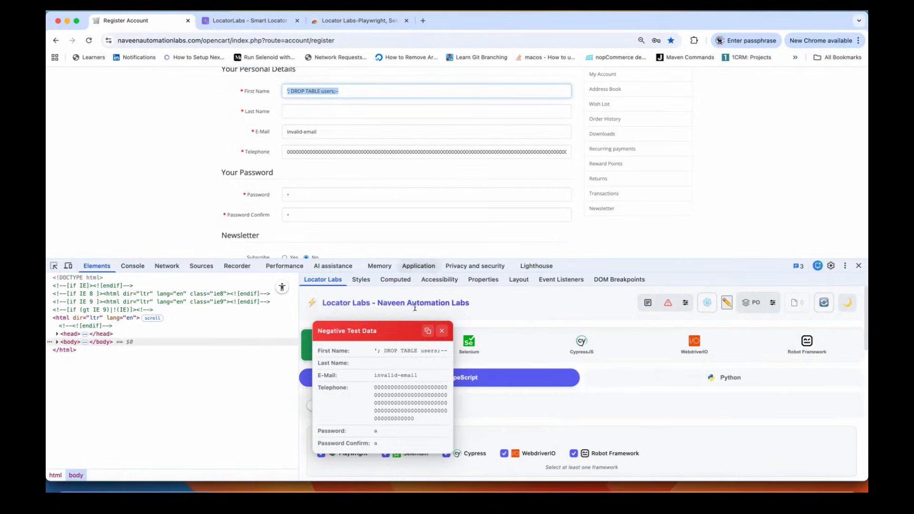
pyautogui.click(428, 330)
# Step: Paste the second set below the first block and highlight its zero-filled telephone and DROP TABLE text
pyautogui.press('super+Tab')
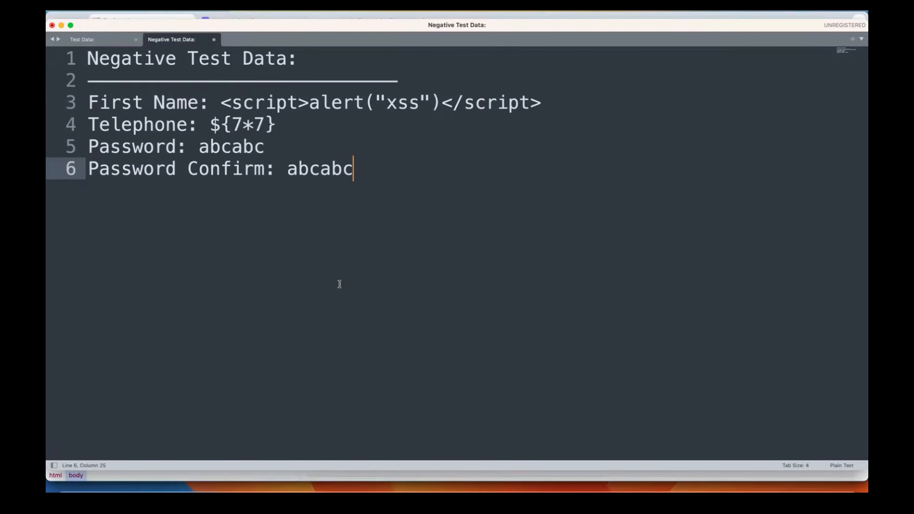
pyautogui.press('Return')
pyautogui.press('Return')
pyautogui.press('Return')
pyautogui.press('super+v')
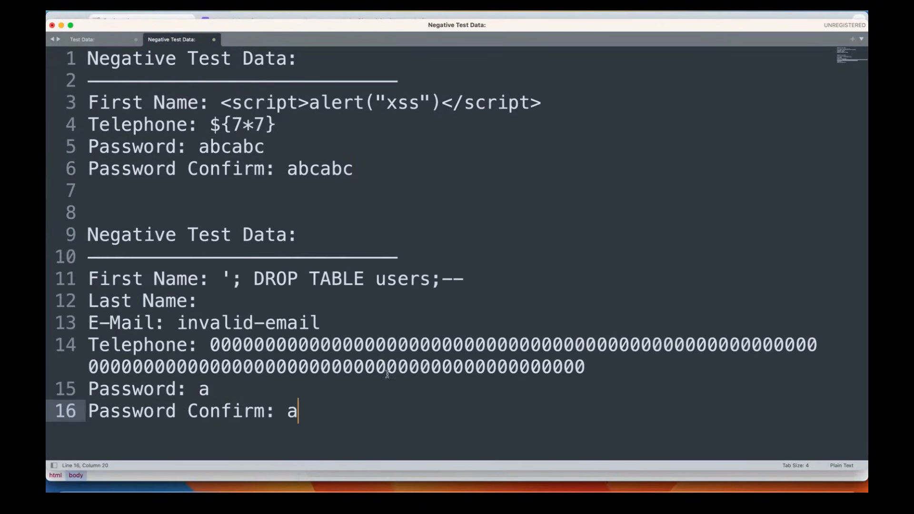
pyautogui.moveTo(203, 345); pyautogui.dragTo(504, 389)
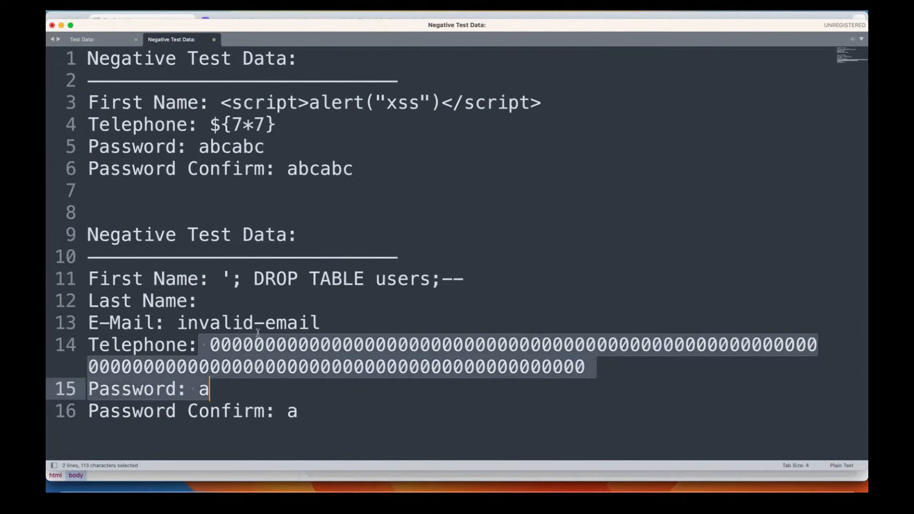
pyautogui.moveTo(232, 279); pyautogui.dragTo(254, 278)
pyautogui.moveTo(355, 294); pyautogui.dragTo(441, 282)
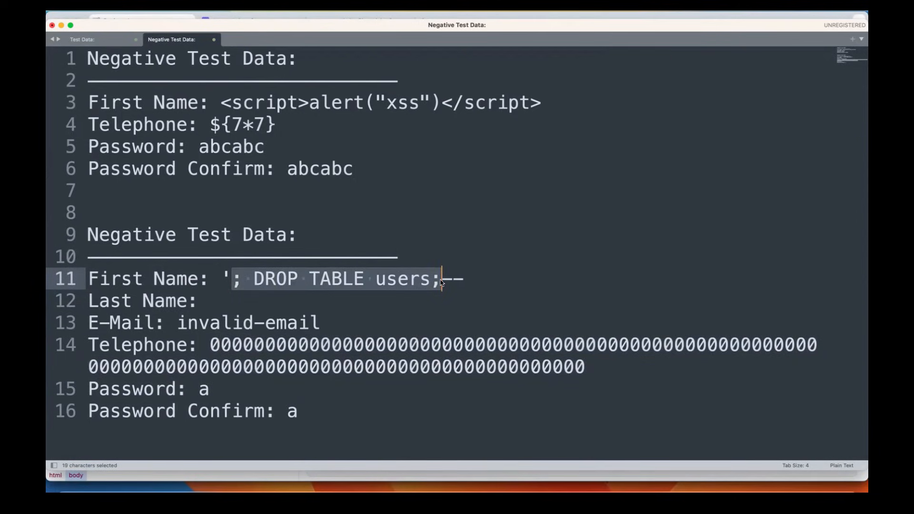
# Step: Back in Chrome, zoom the register page out to about 90%
pyautogui.press('super+Tab')
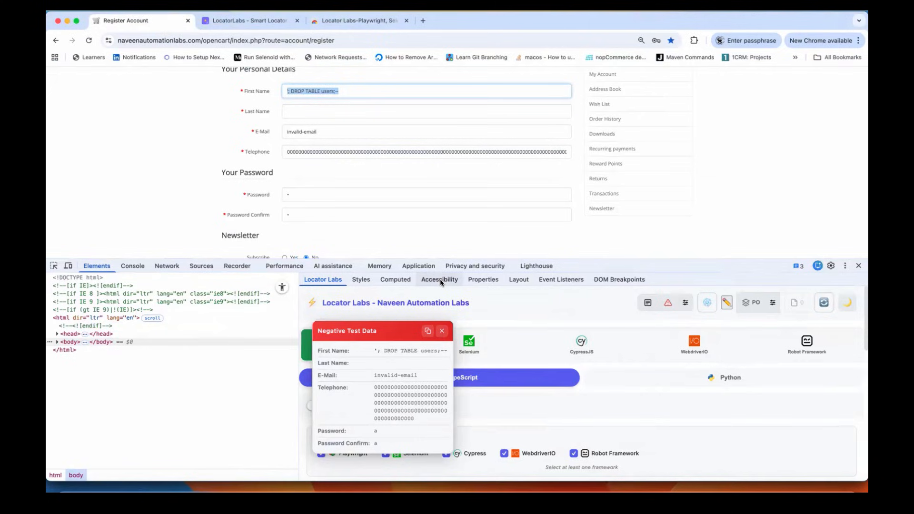
pyautogui.click(347, 168)
pyautogui.scroll(-3, 469, 199)
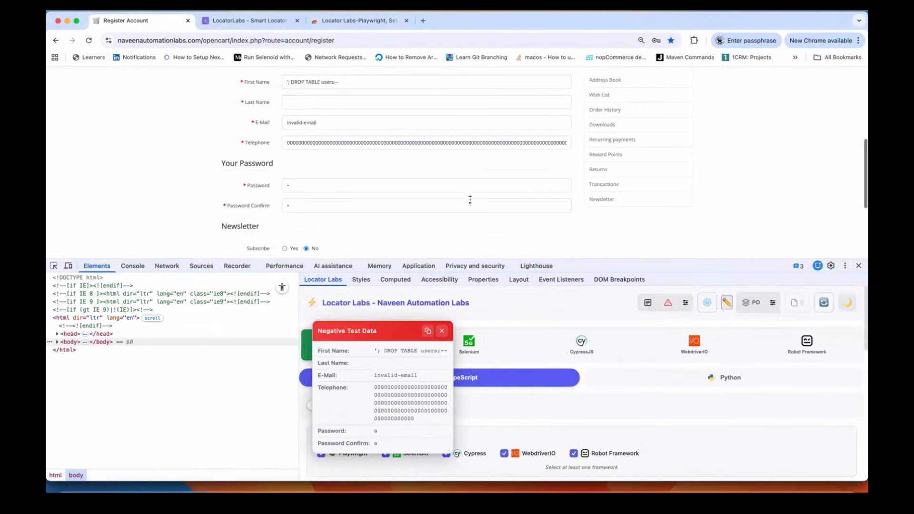
pyautogui.scroll(3, 410, 174)
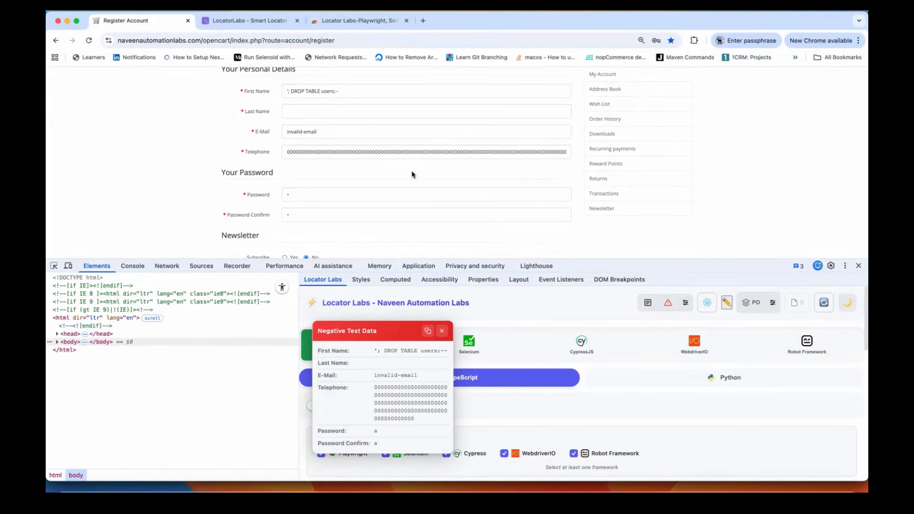
pyautogui.press('super+minus')
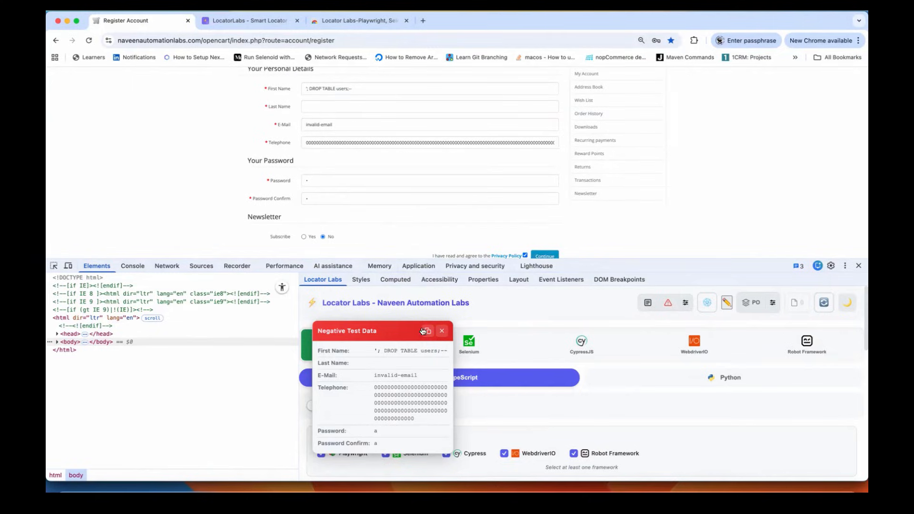
# Step: Regenerate negative data twice, ending with very long passwords, and copy that set
pyautogui.click(669, 304)
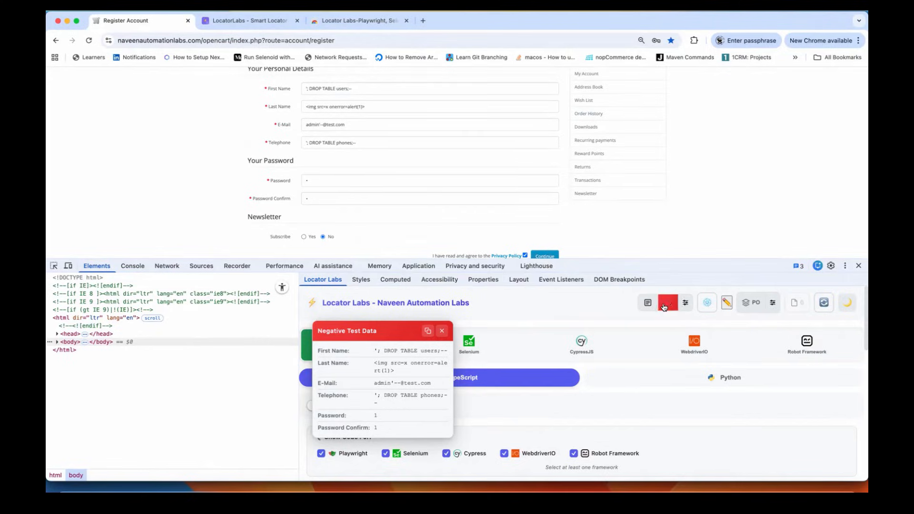
pyautogui.tripleClick(342, 108)
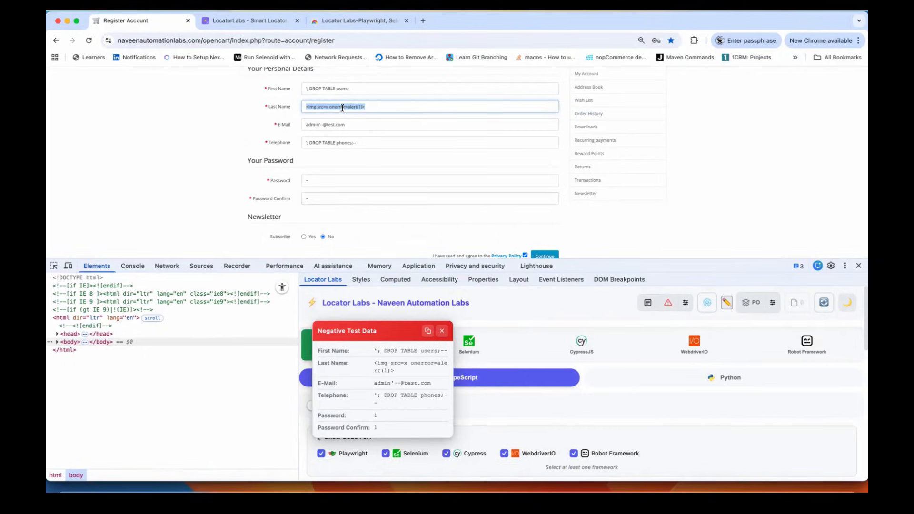
pyautogui.click(672, 310)
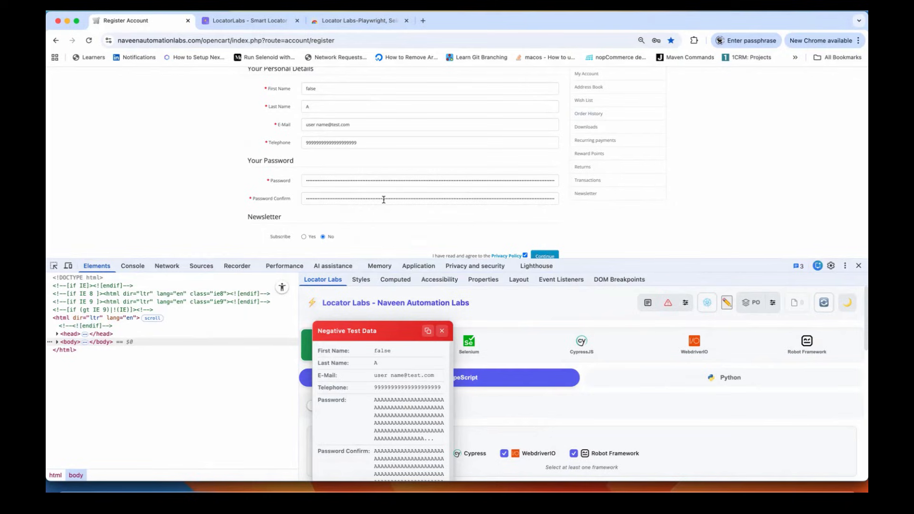
pyautogui.click(431, 335)
# Step: Paste the third set (false, A, long AAA passwords) as a new block below the second in Sublime Text
pyautogui.press('super+Tab')
pyautogui.click(333, 406)
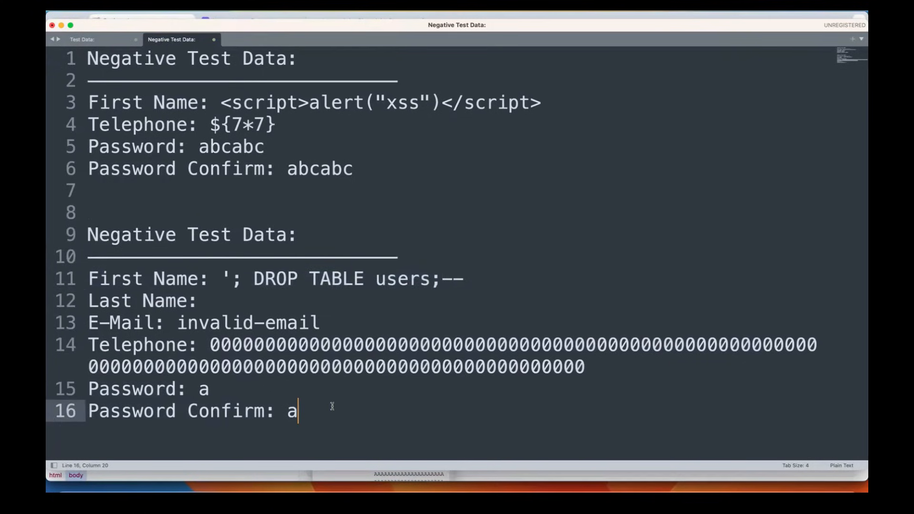
pyautogui.press('Return')
pyautogui.press('Return')
pyautogui.press('super+v')
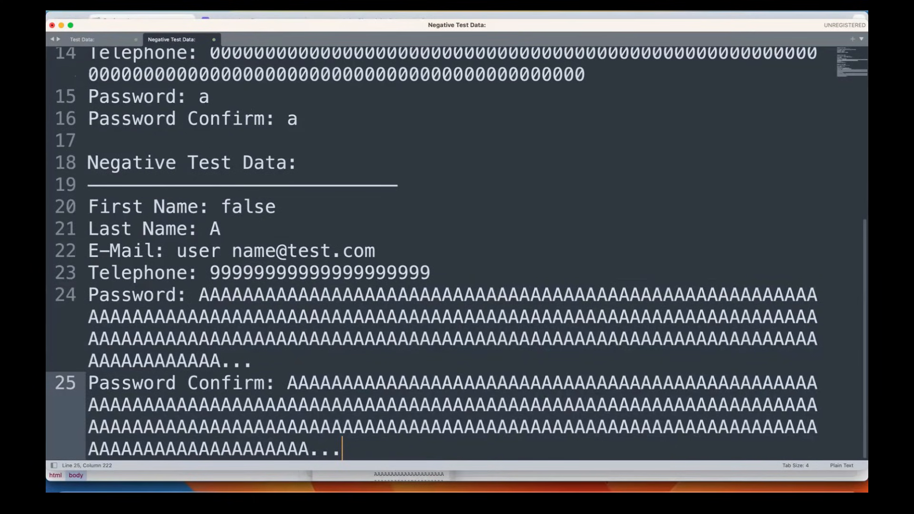
pyautogui.moveTo(374, 445); pyautogui.dragTo(55, 162)
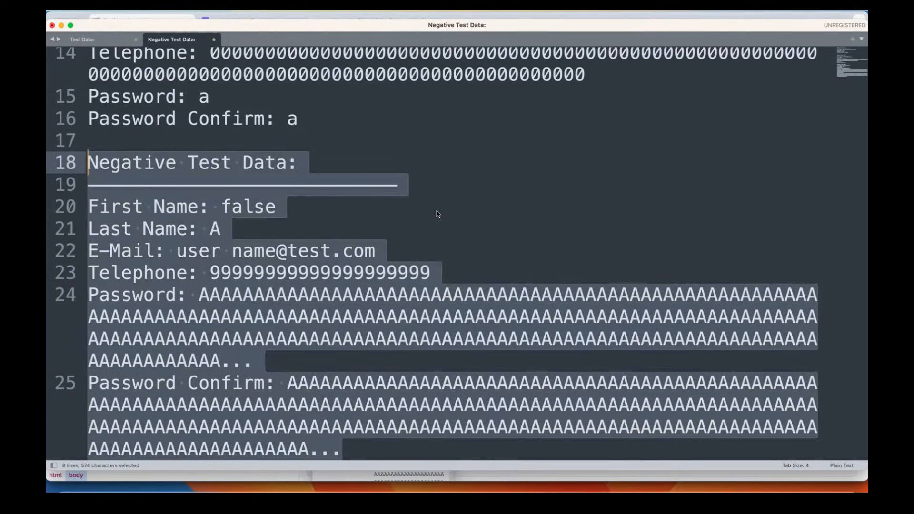
pyautogui.press('super+Tab')
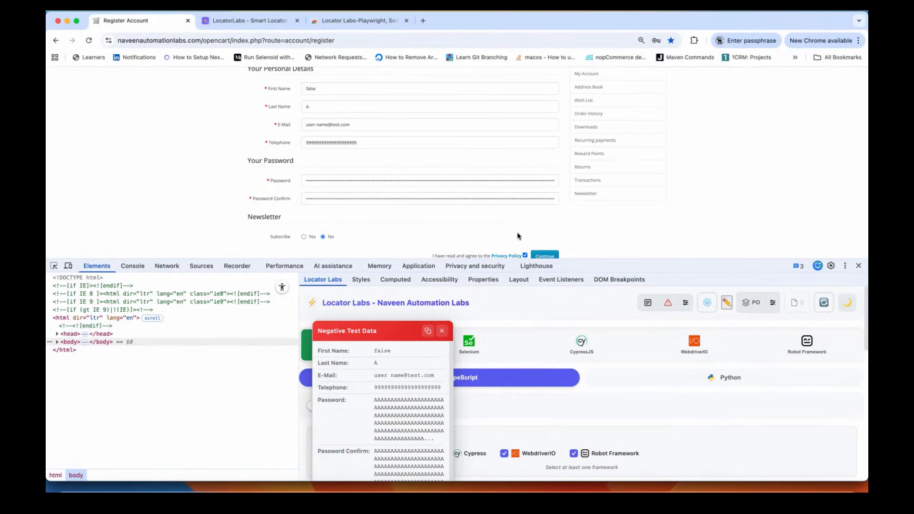
# Step: Regenerate negative data three times and inspect the malformed E-Mail value
pyautogui.click(668, 303)
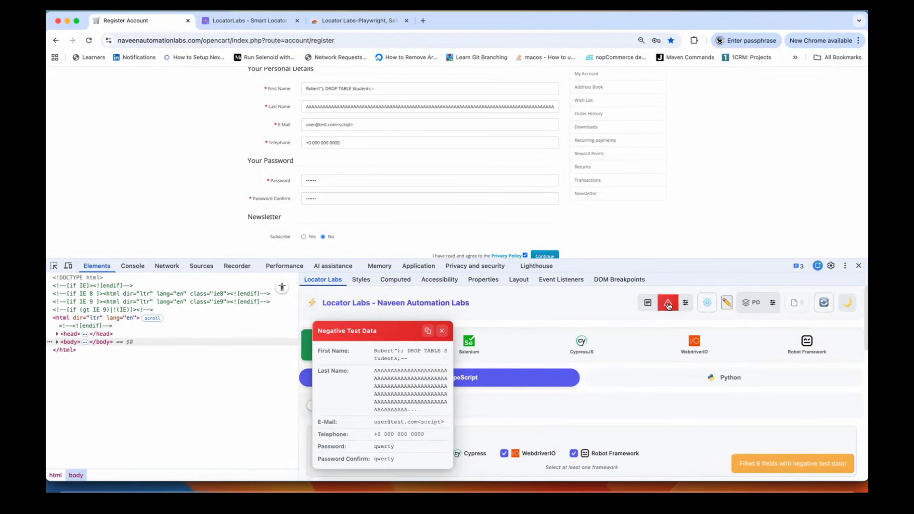
pyautogui.click(668, 304)
pyautogui.click(668, 304)
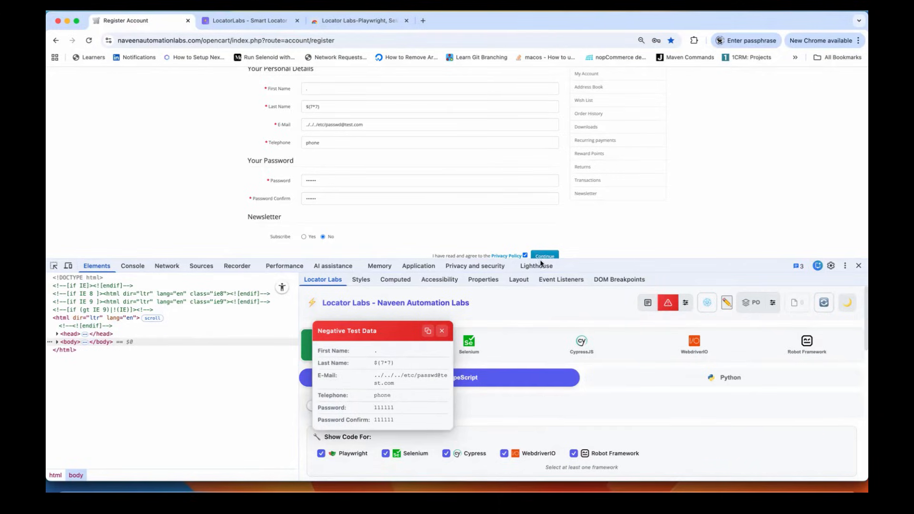
pyautogui.tripleClick(325, 124)
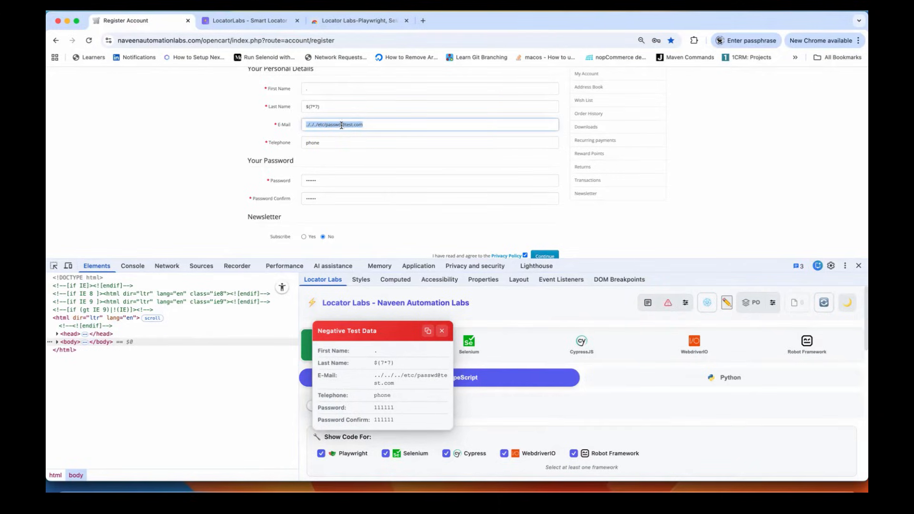
pyautogui.click(346, 126)
pyautogui.tripleClick(325, 126)
pyautogui.click(326, 126)
pyautogui.tripleClick(336, 127)
pyautogui.click(249, 161)
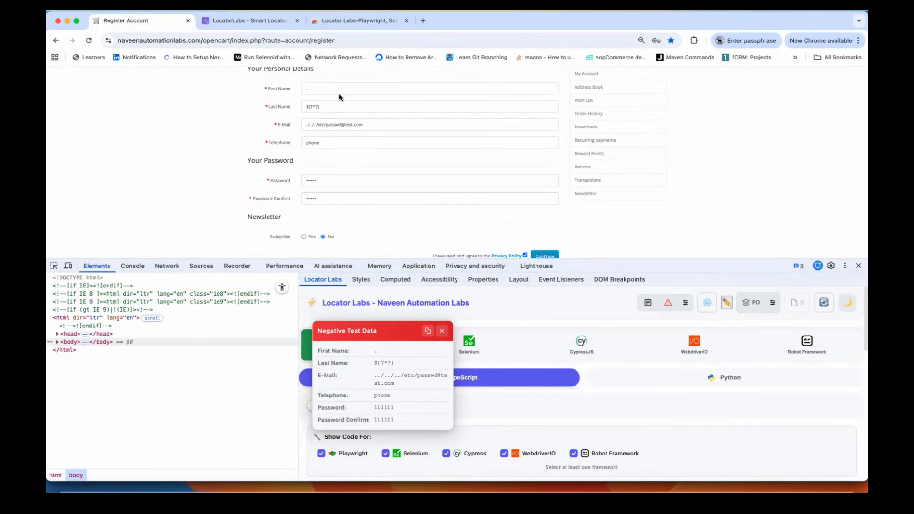
# Step: Regenerate four more sets, ending with svg onload XSS names and a DROP TABLE telephone, and close the popup
pyautogui.rightClick(327, 87)
pyautogui.click(468, 169)
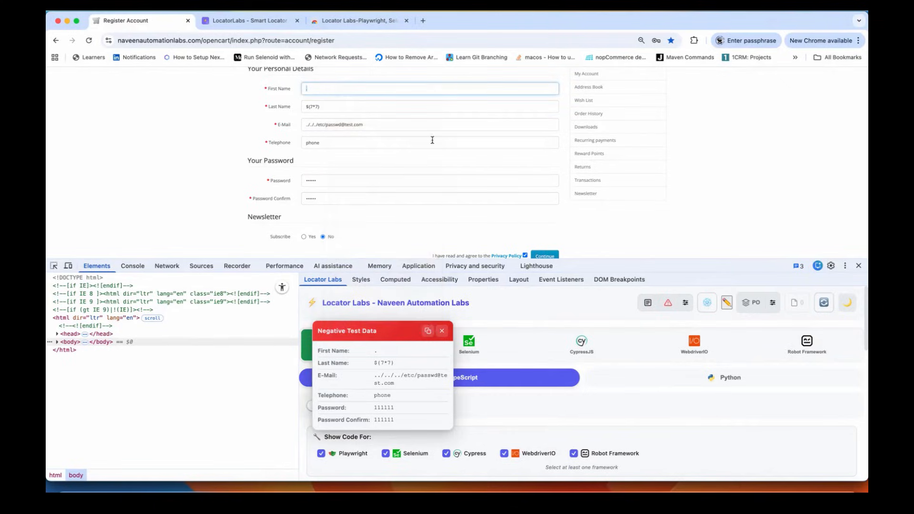
pyautogui.click(668, 305)
pyautogui.click(668, 305)
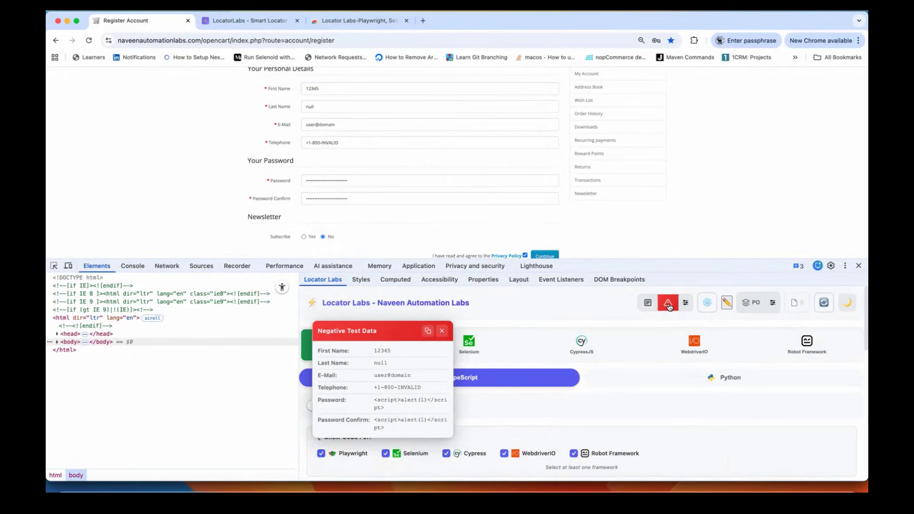
pyautogui.click(669, 305)
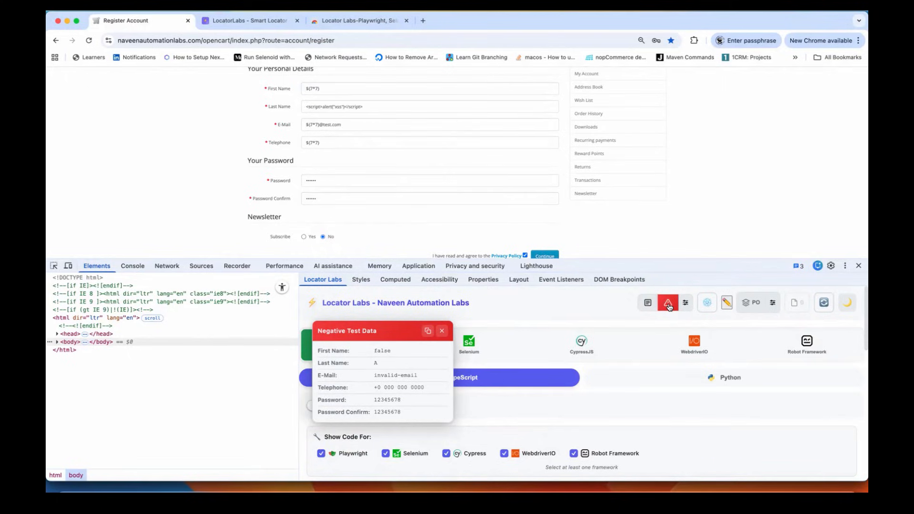
pyautogui.click(669, 304)
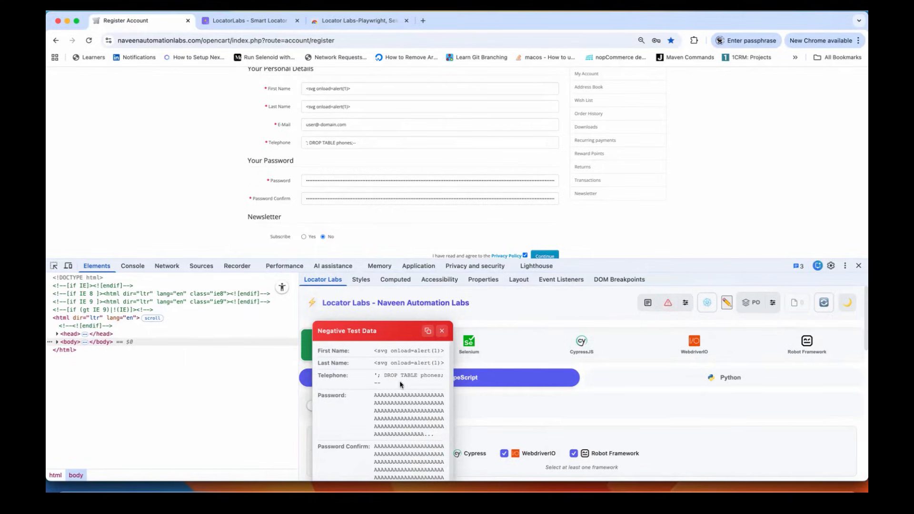
pyautogui.click(442, 332)
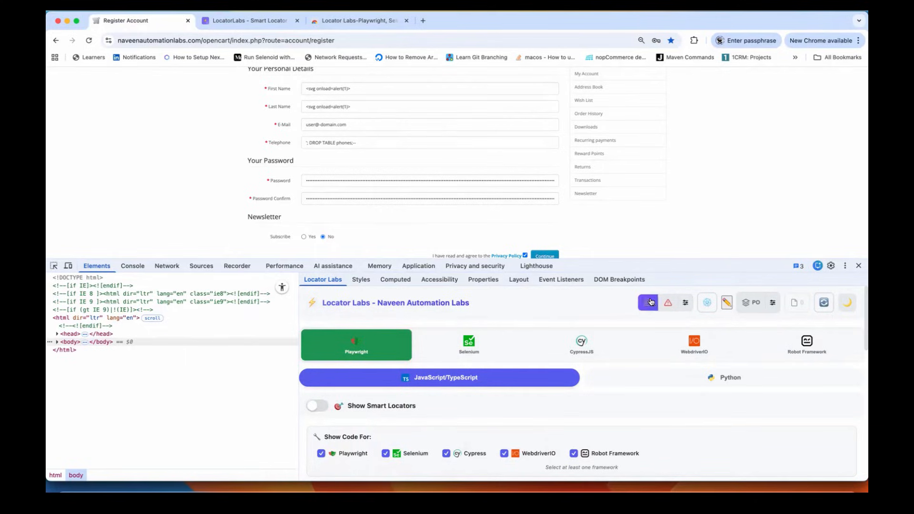
# Step: Fill all six register fields with valid test data, regenerating a new set about a dozen times
pyautogui.click(649, 304)
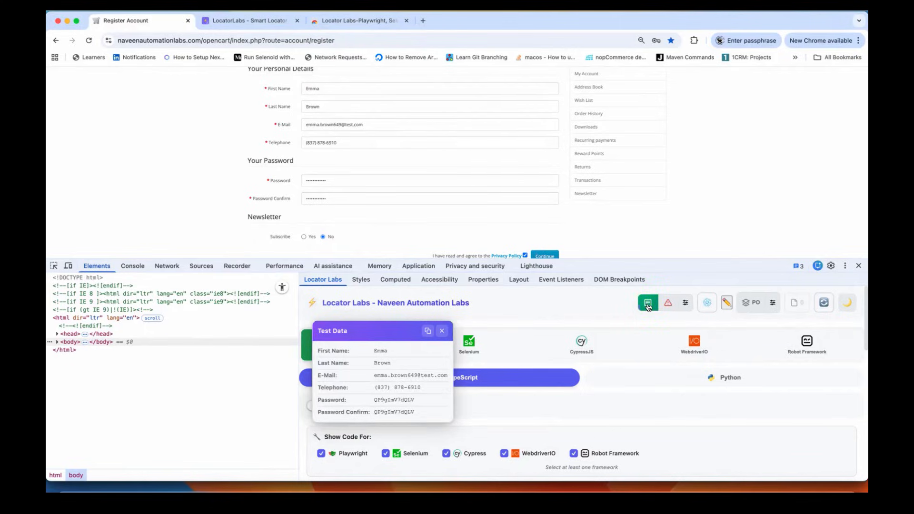
pyautogui.click(649, 305)
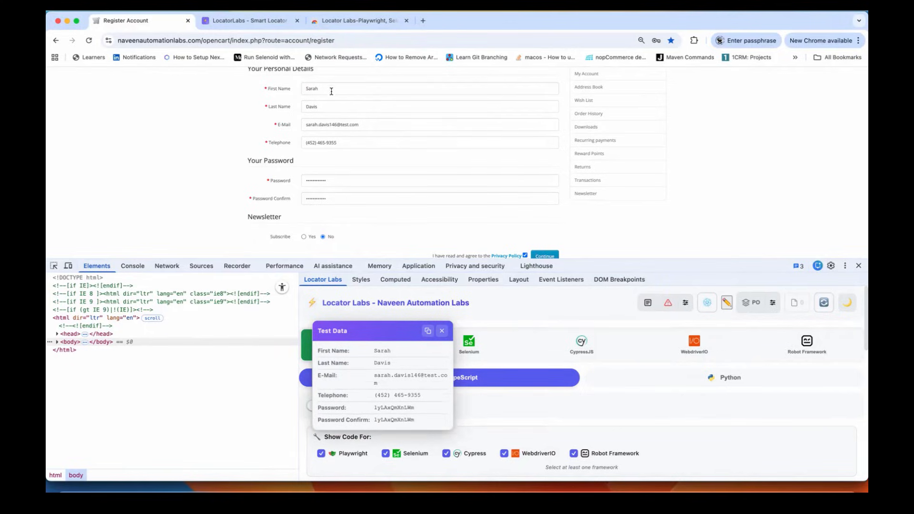
pyautogui.click(649, 304)
pyautogui.click(648, 305)
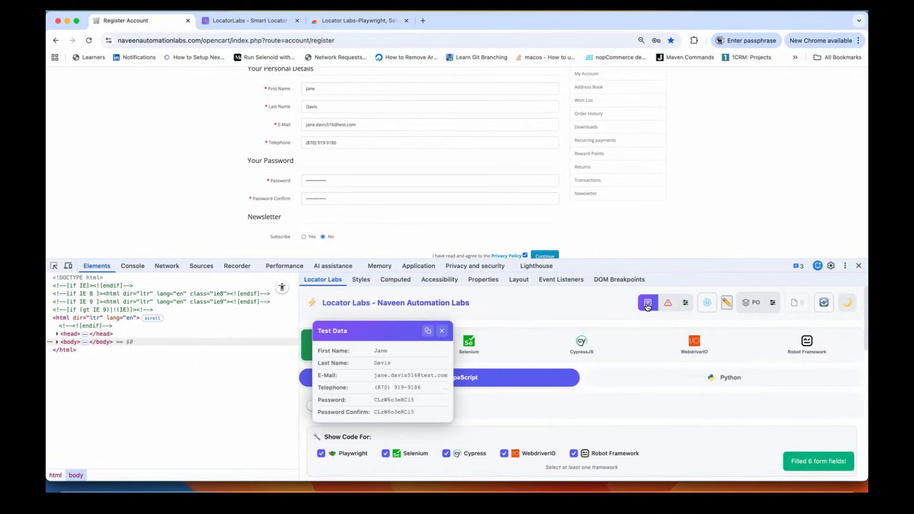
pyautogui.click(648, 305)
pyautogui.click(648, 305)
pyautogui.click(648, 305)
pyautogui.click(648, 305)
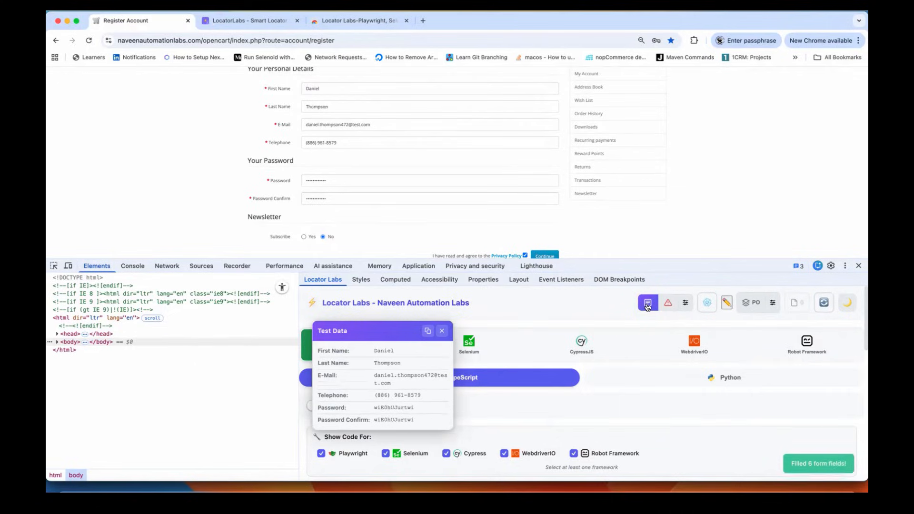
pyautogui.click(648, 305)
pyautogui.click(649, 305)
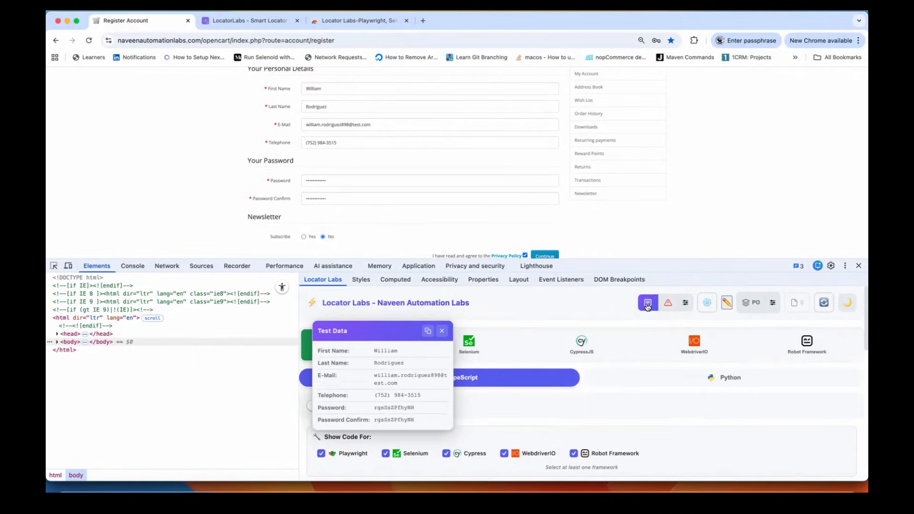
pyautogui.click(648, 305)
pyautogui.click(648, 305)
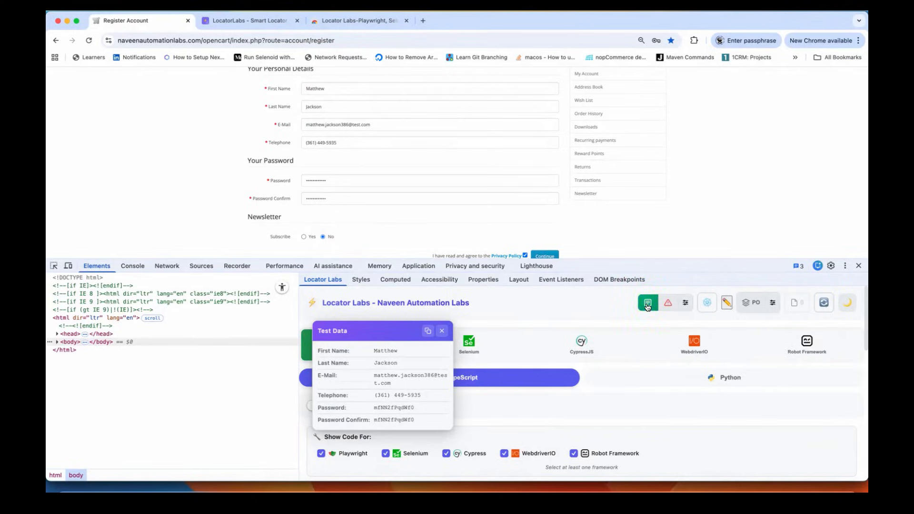
pyautogui.click(233, 26)
# Step: Load classic.crmpro.com, log in, and open Contacts > New Contact
pyautogui.click(234, 40)
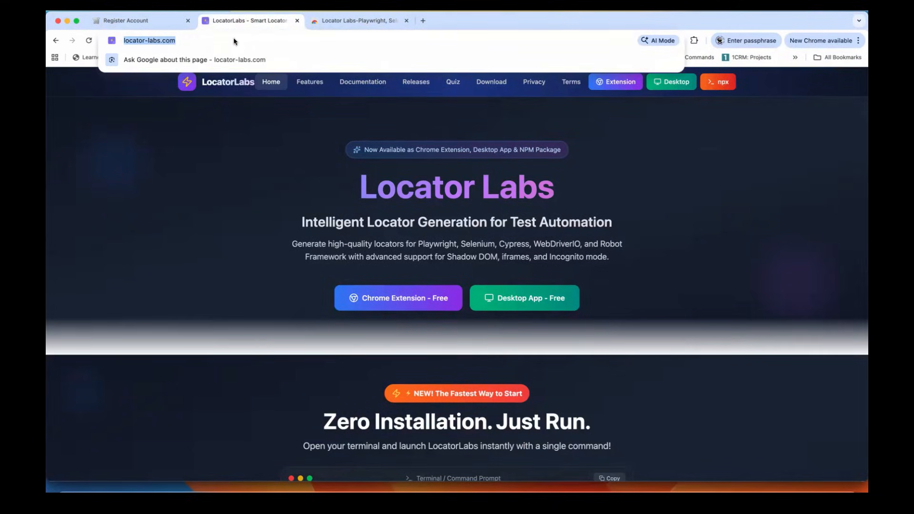
pyautogui.write('cl')
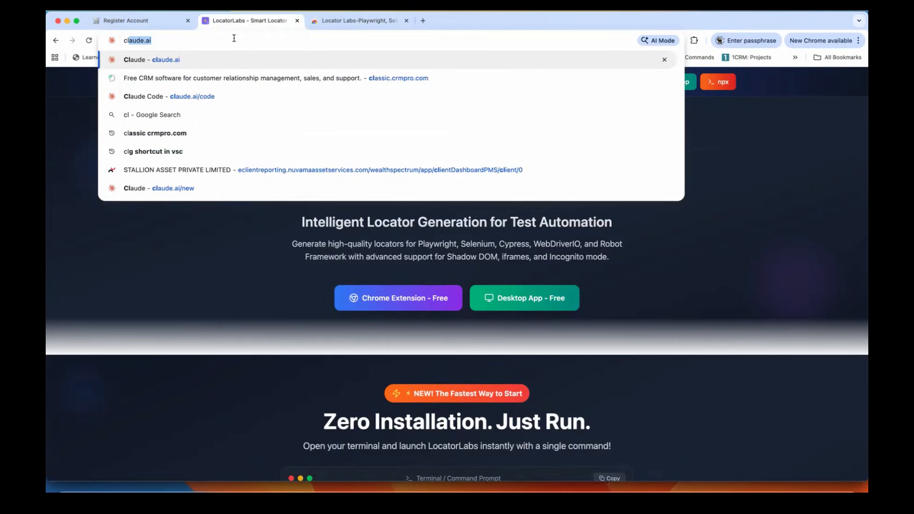
pyautogui.write('a')
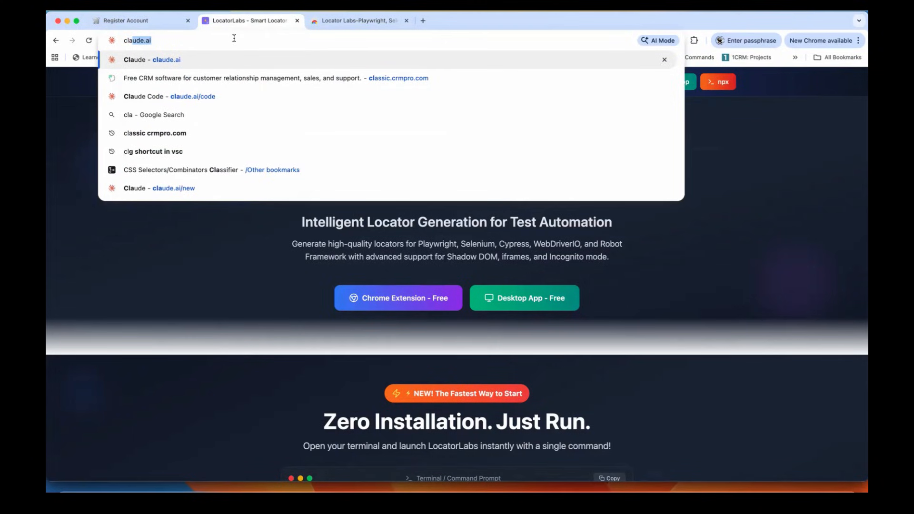
pyautogui.write('s')
pyautogui.press('Return')
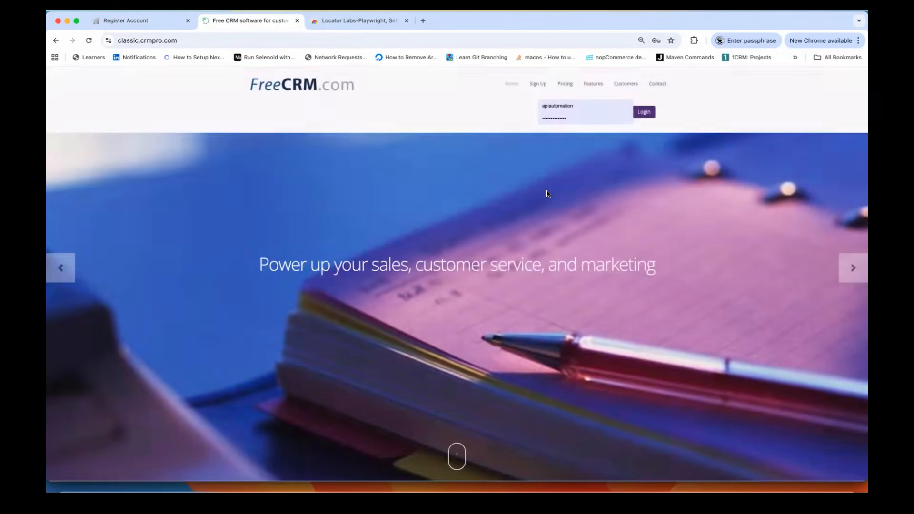
pyautogui.click(645, 115)
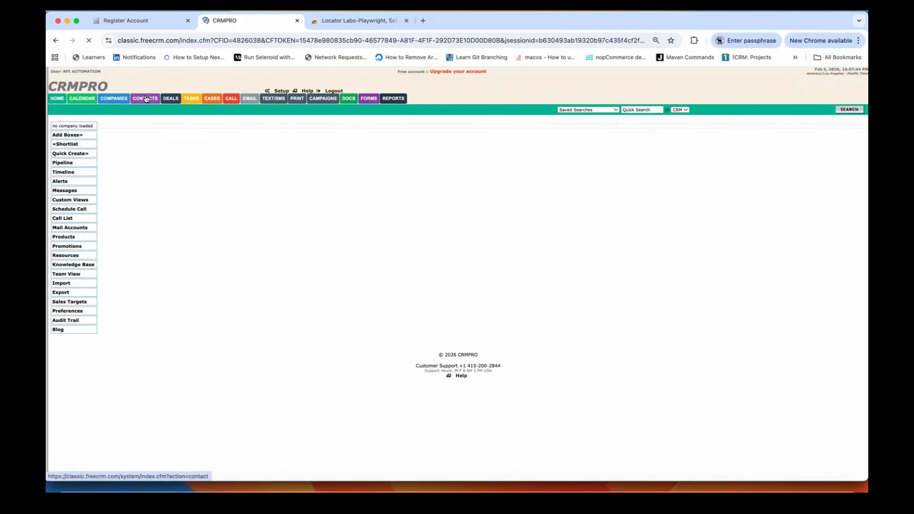
pyautogui.moveTo(146, 99)
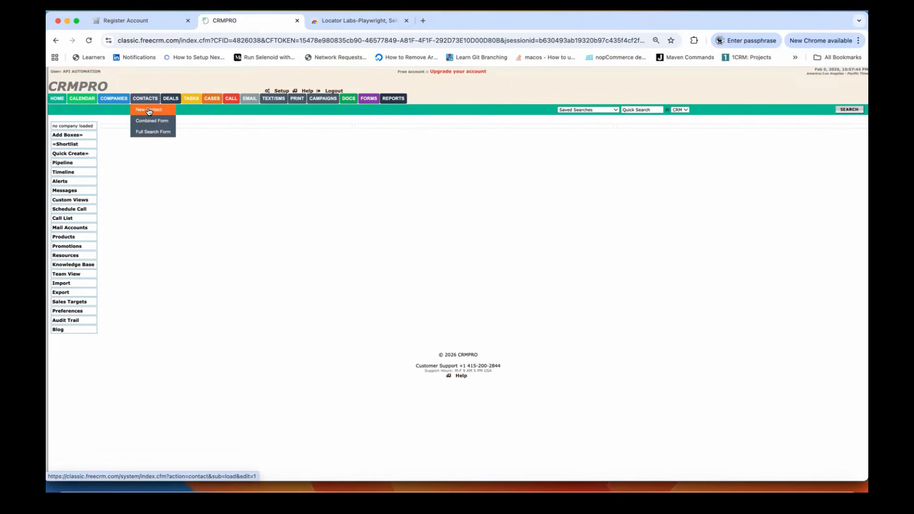
pyautogui.click(149, 112)
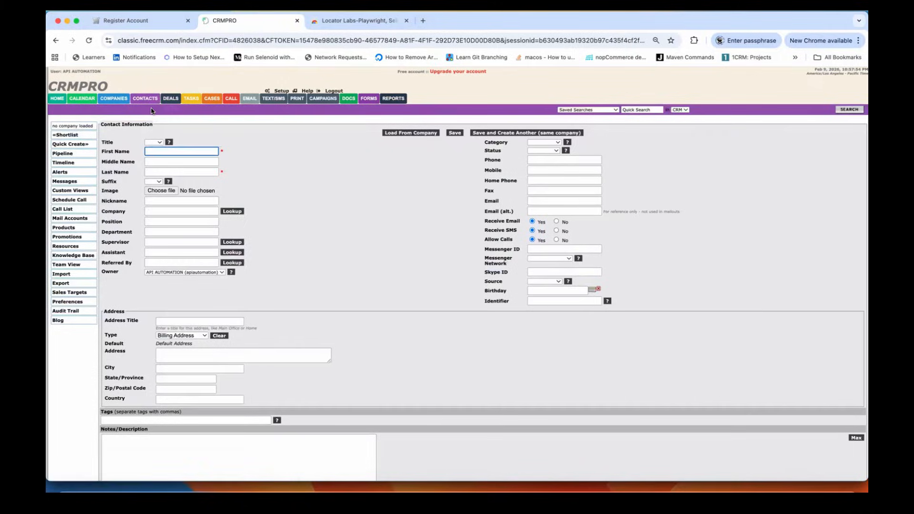
# Step: Zoom the New Contact page to 80% and inspect the form in Chrome DevTools
pyautogui.scroll(-2, 355, 252)
pyautogui.click(355, 215)
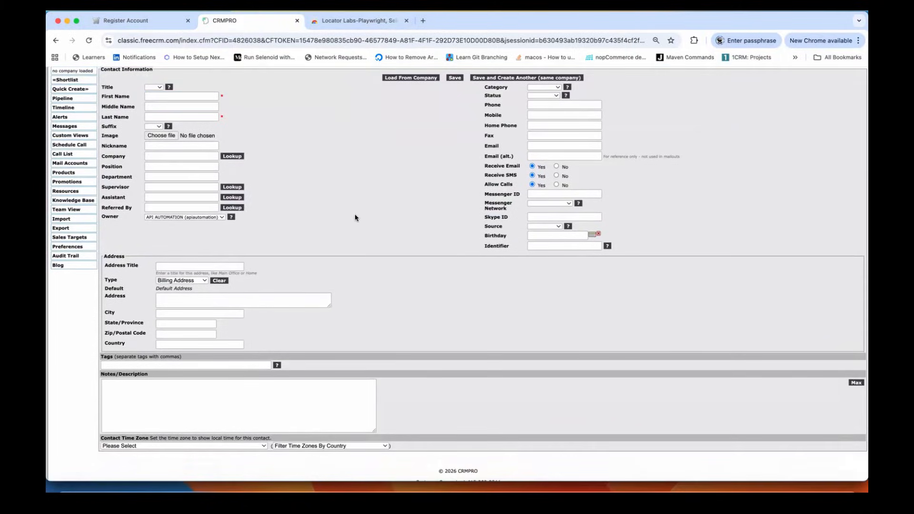
pyautogui.press('super+minus')
pyautogui.scroll(1, 355, 217)
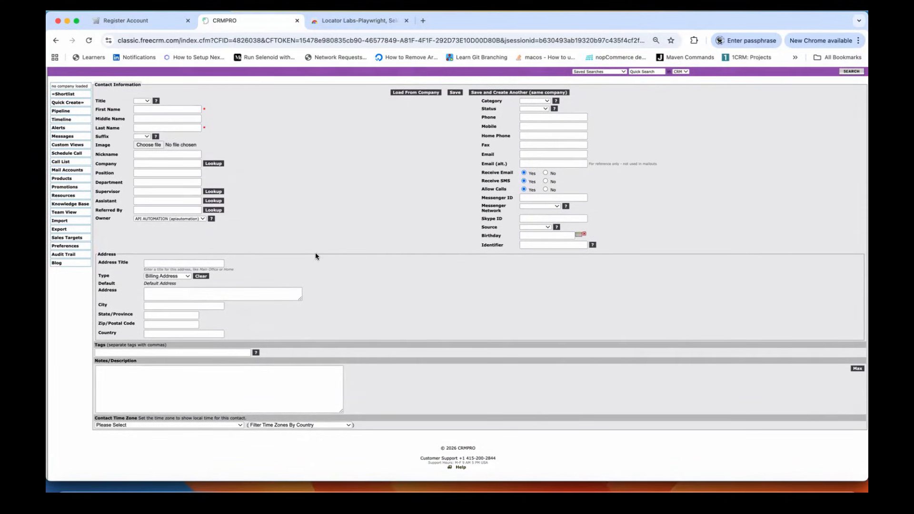
pyautogui.scroll(1, 336, 199)
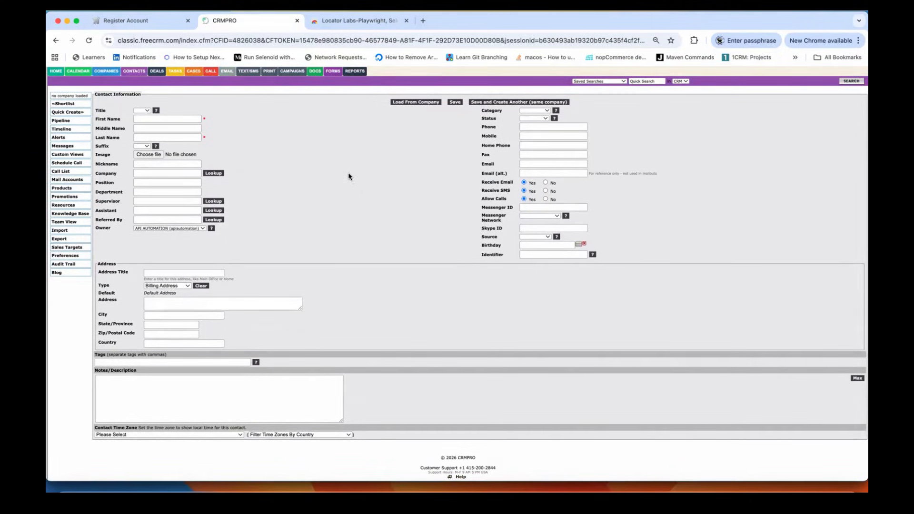
pyautogui.rightClick(327, 146)
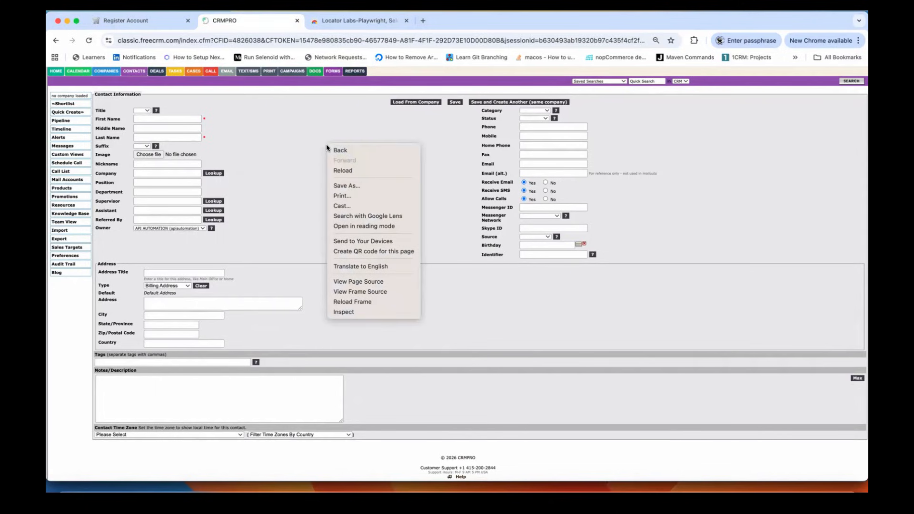
pyautogui.click(357, 313)
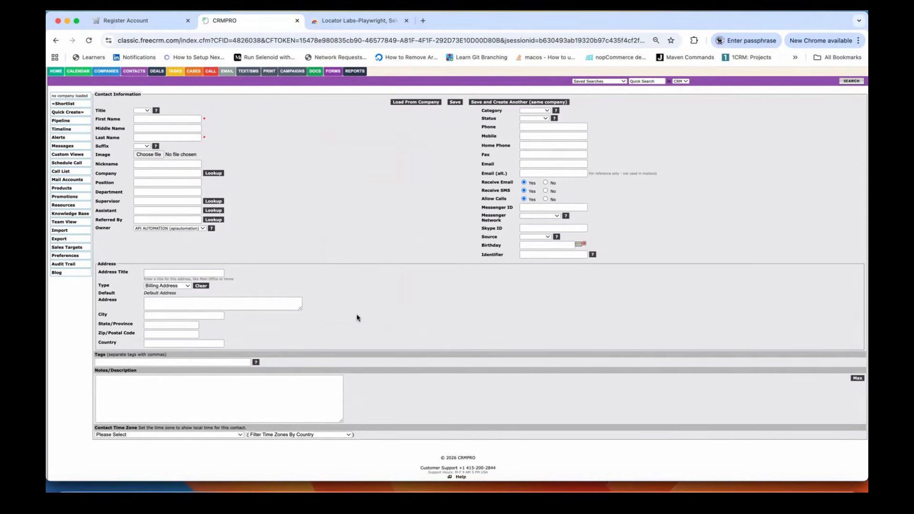
pyautogui.scroll(-2, 347, 212)
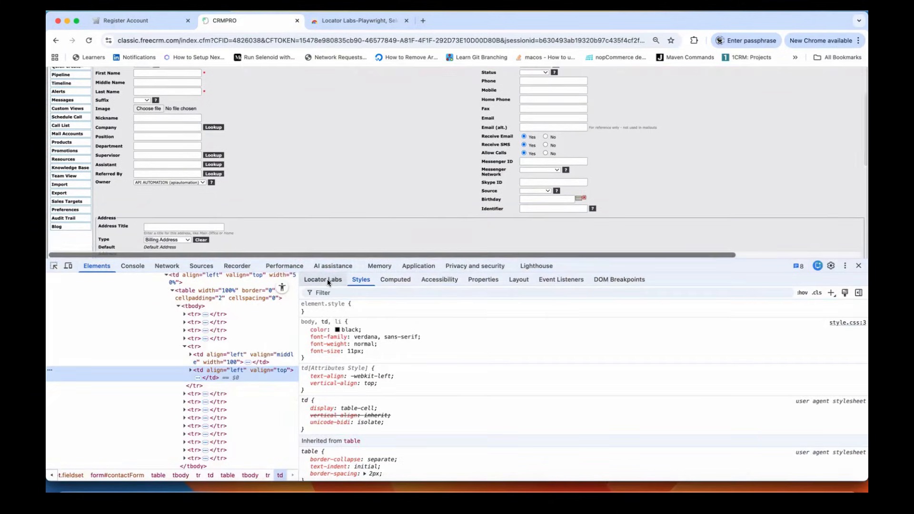
# Step: Show the Locator Labs DevTools panel, zoom out to 67%, and fill the contact form with test data
pyautogui.click(327, 279)
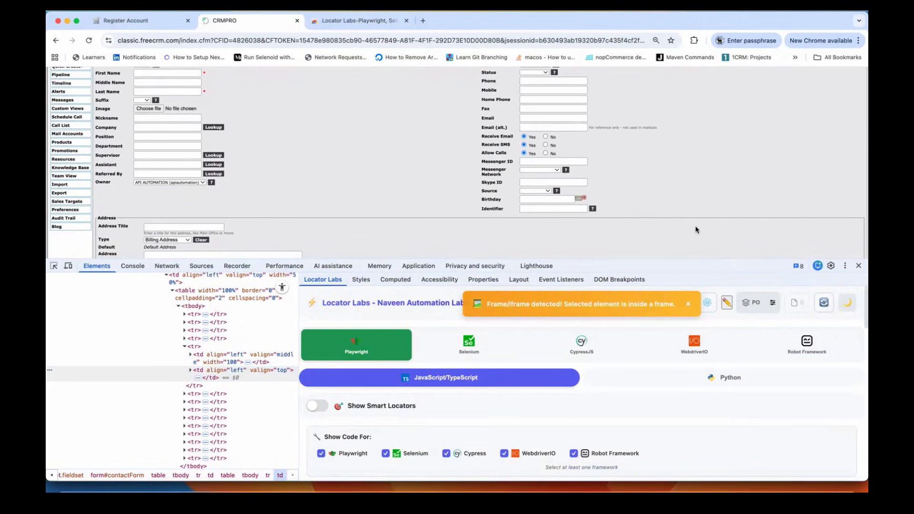
pyautogui.press('super+minus')
pyautogui.press('super+minus')
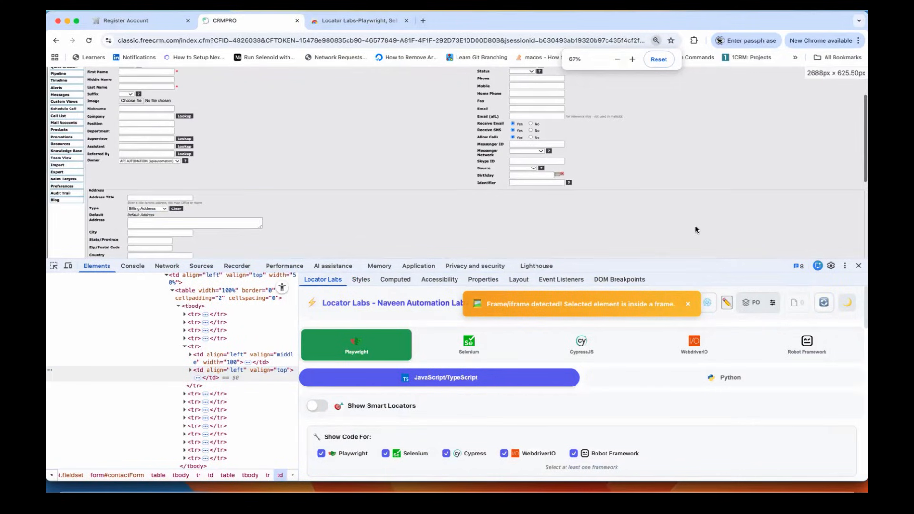
pyautogui.scroll(1, 694, 234)
pyautogui.click(633, 329)
pyautogui.press('super+minus')
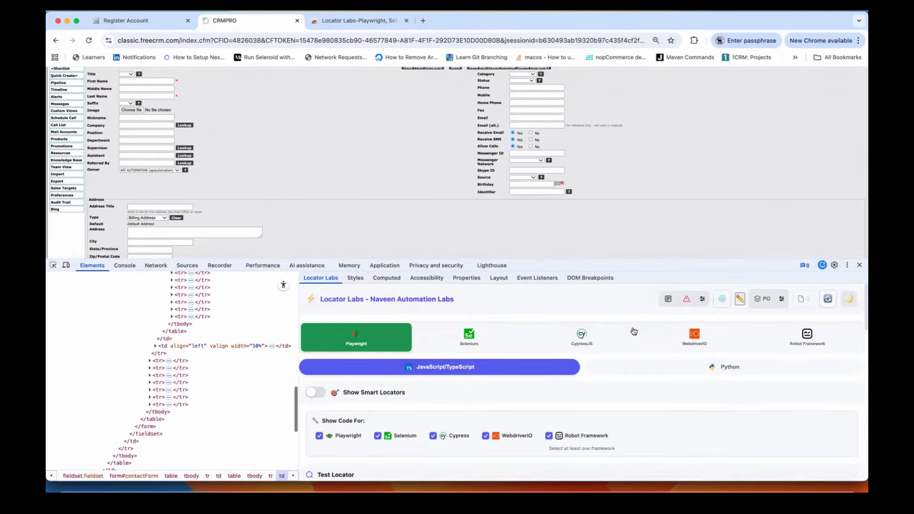
pyautogui.press('super+minus')
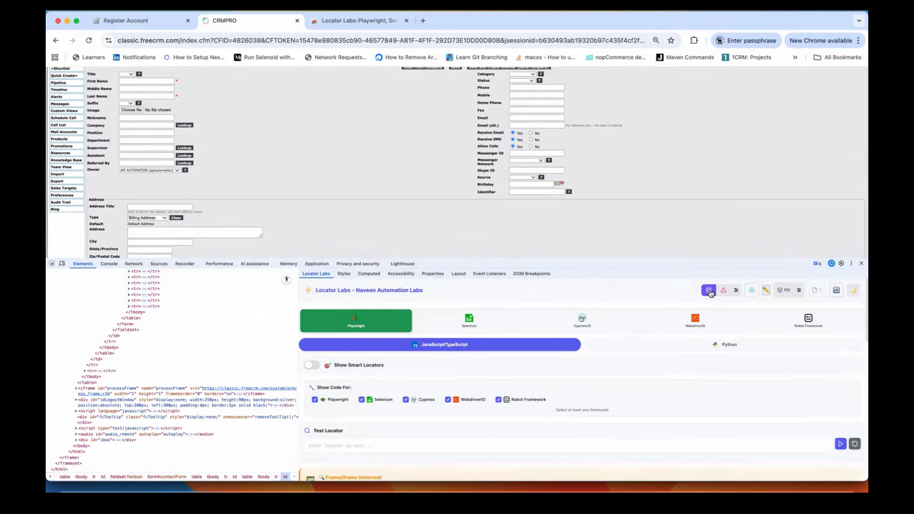
pyautogui.click(709, 291)
pyautogui.moveTo(762, 357); pyautogui.dragTo(377, 350)
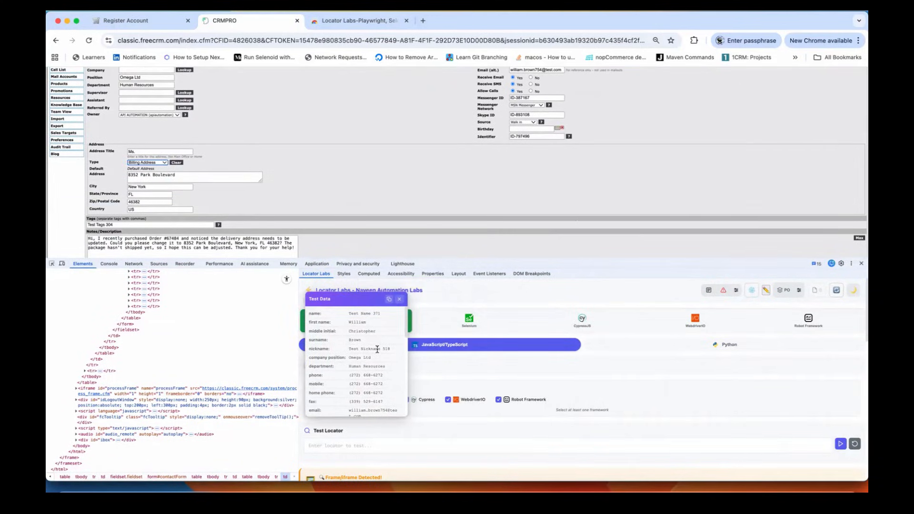
pyautogui.press('super+plus')
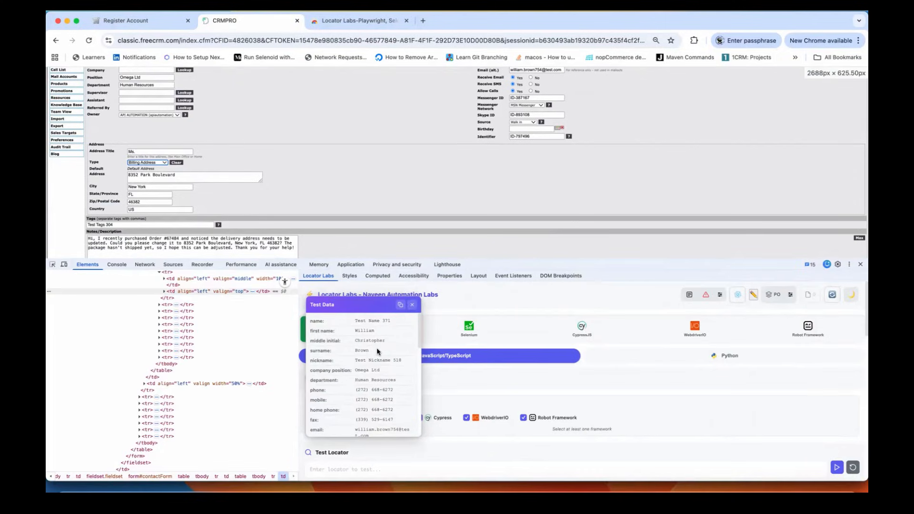
pyautogui.scroll(3, 345, 152)
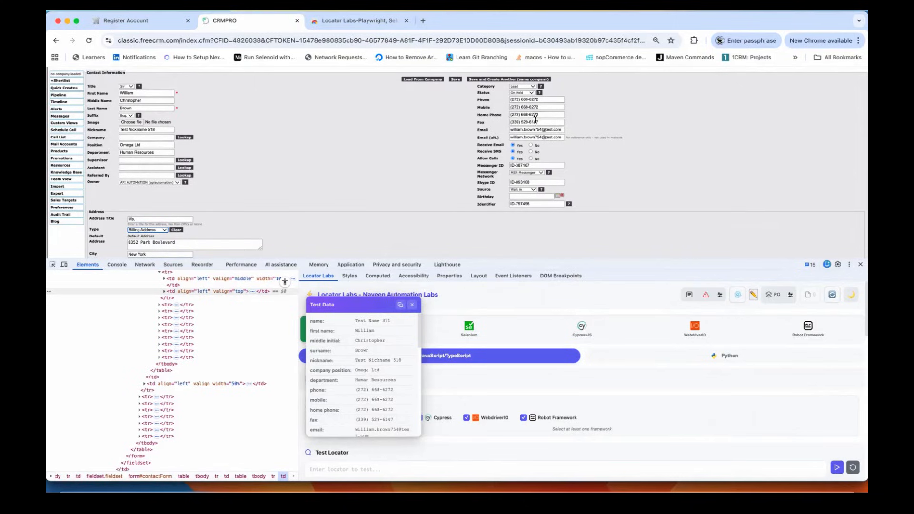
pyautogui.scroll(-3, 304, 162)
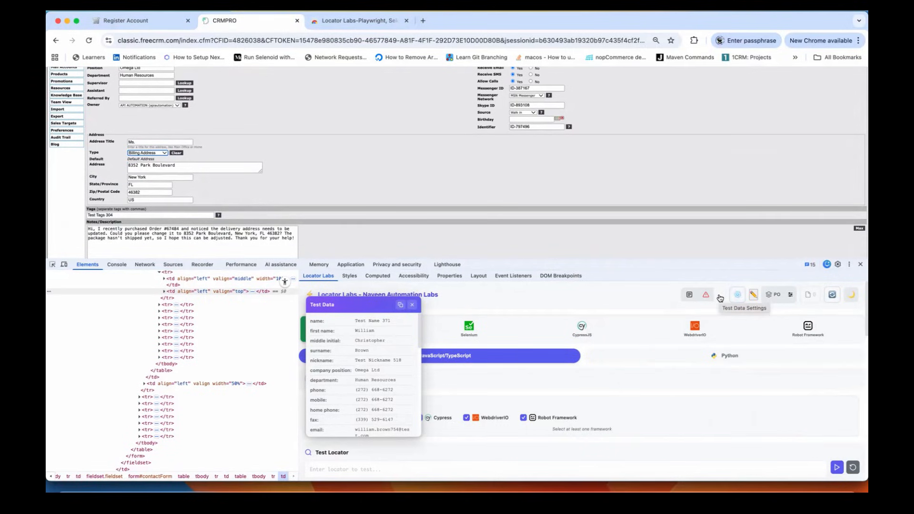
pyautogui.scroll(3, 519, 136)
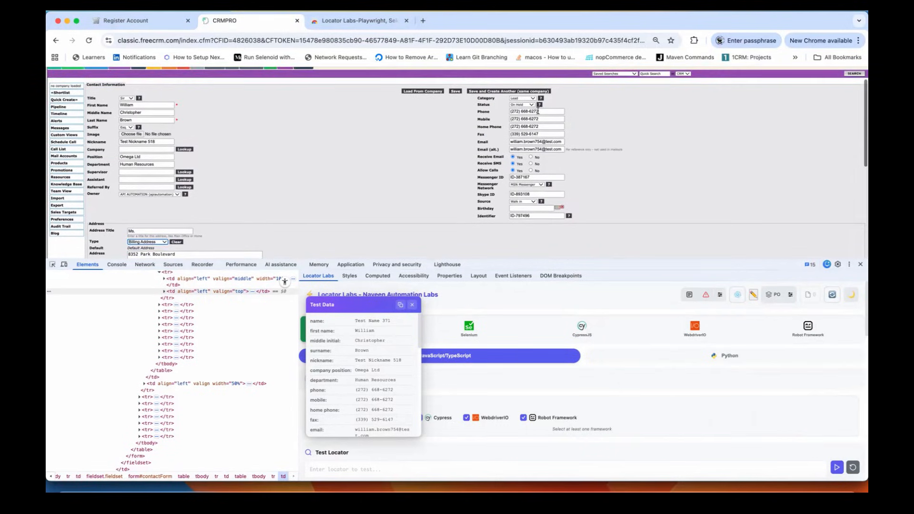
# Step: In Test Data Settings, change the address Country from United States to India and save
pyautogui.click(722, 300)
pyautogui.scroll(-4, 595, 393)
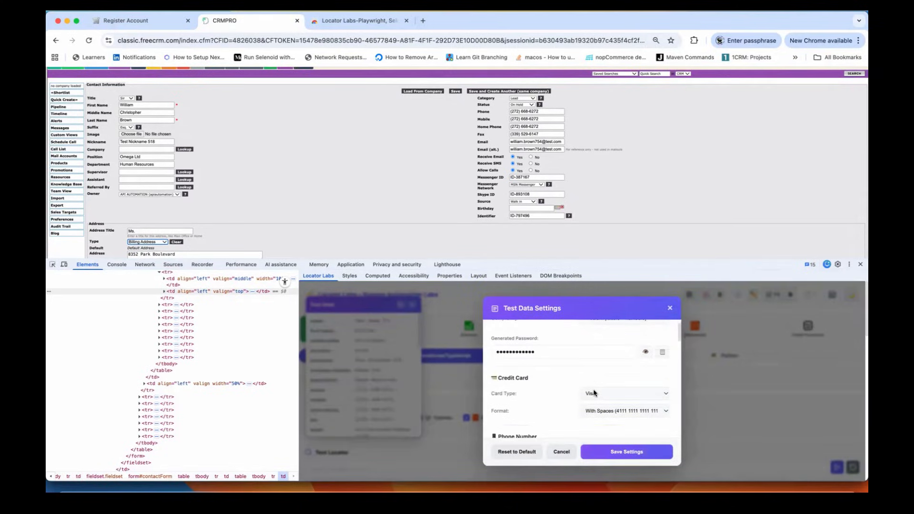
pyautogui.scroll(-4, 594, 394)
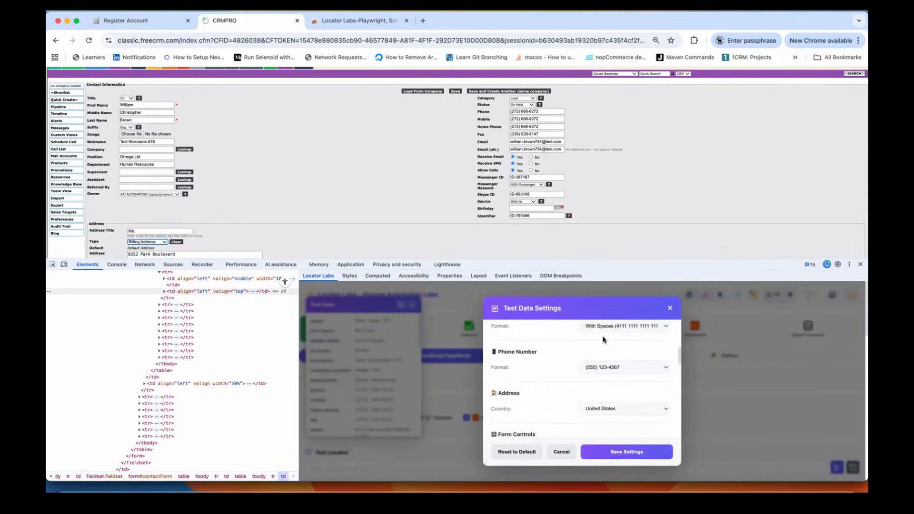
pyautogui.scroll(-4, 602, 339)
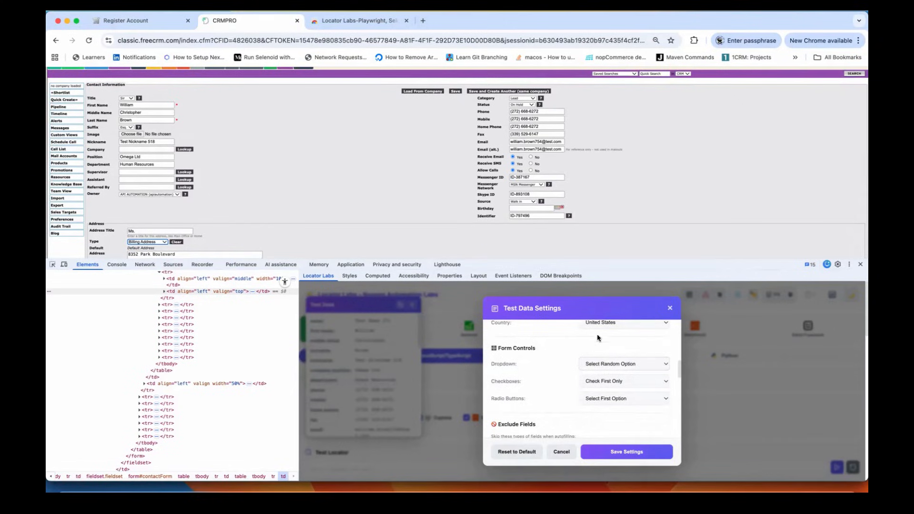
pyautogui.scroll(2, 599, 333)
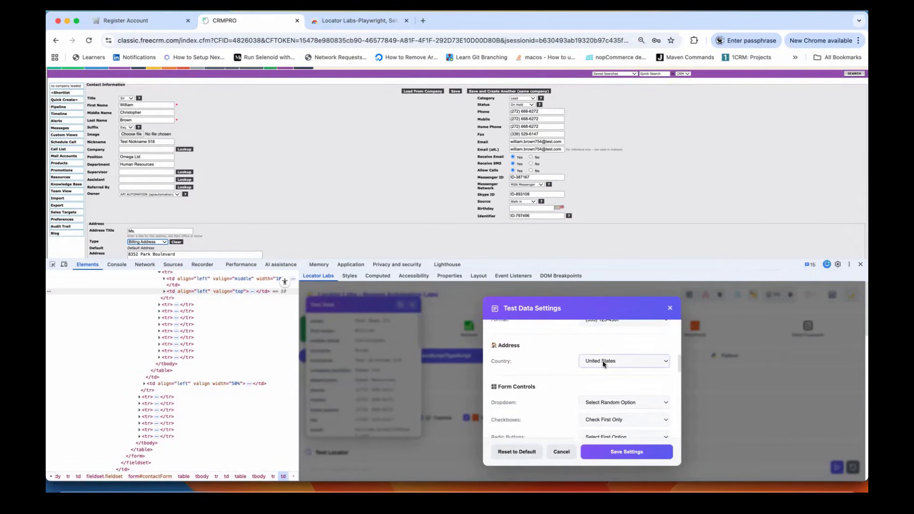
pyautogui.click(603, 364)
pyautogui.click(606, 389)
pyautogui.click(625, 450)
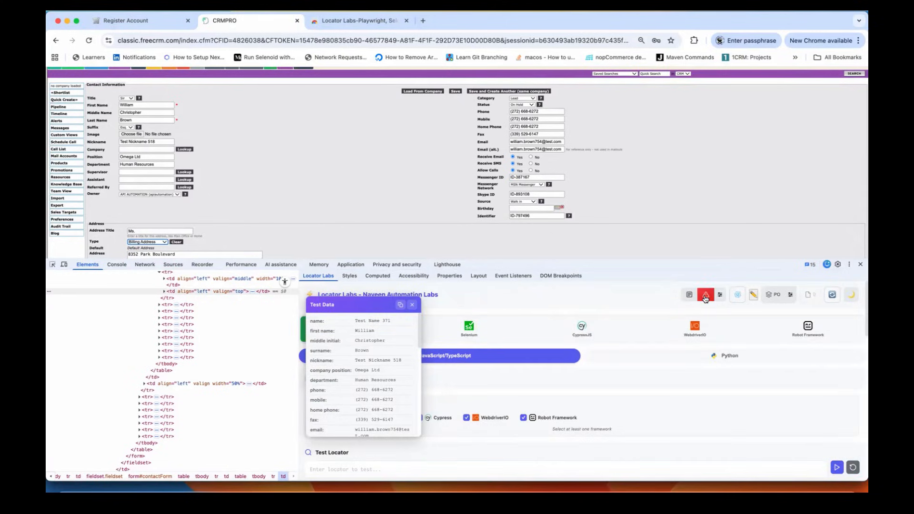
# Step: Regenerate the contact data with a Bangalore, Karnataka, India address, review the notes, and copy it
pyautogui.click(689, 295)
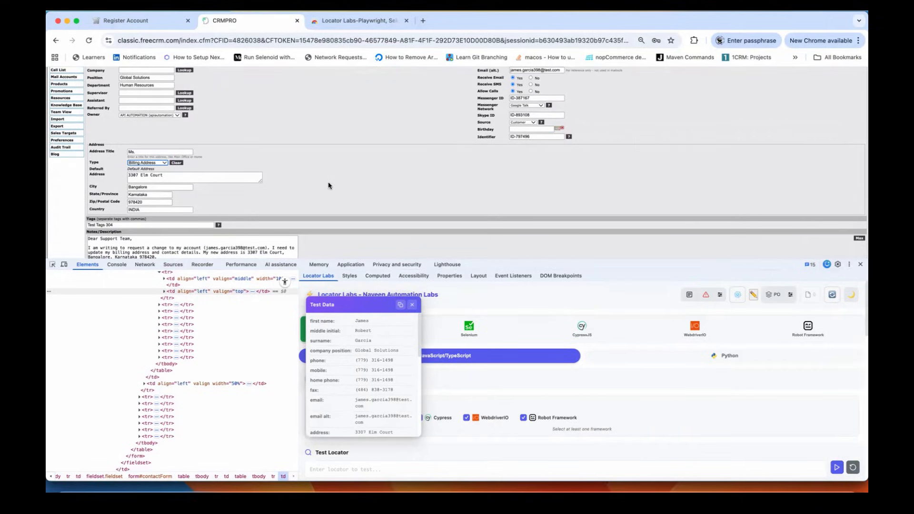
pyautogui.scroll(-4, 327, 182)
pyautogui.tripleClick(244, 186)
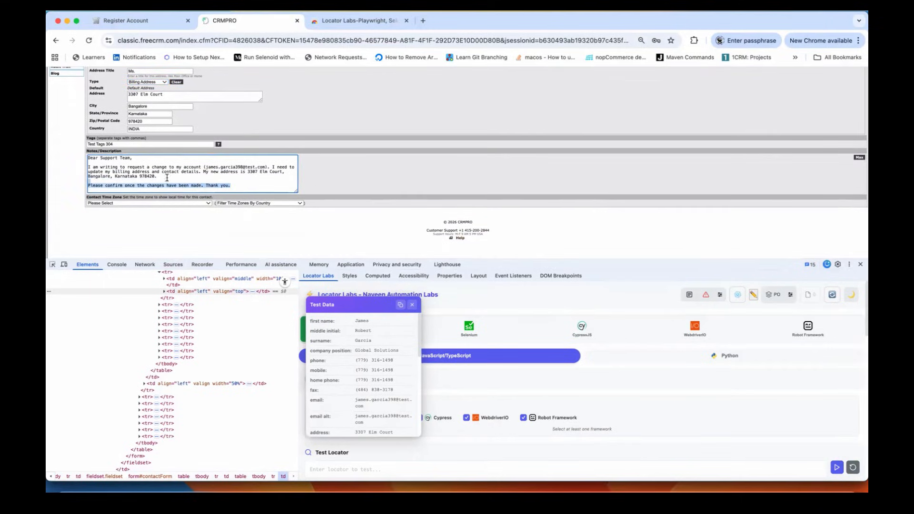
pyautogui.moveTo(167, 177); pyautogui.dragTo(88, 160)
pyautogui.click(250, 185)
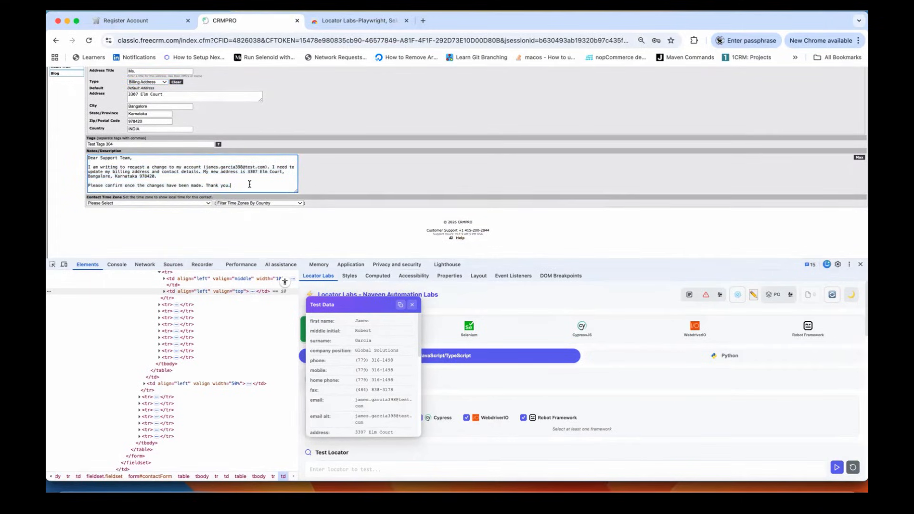
pyautogui.moveTo(230, 186); pyautogui.dragTo(86, 159)
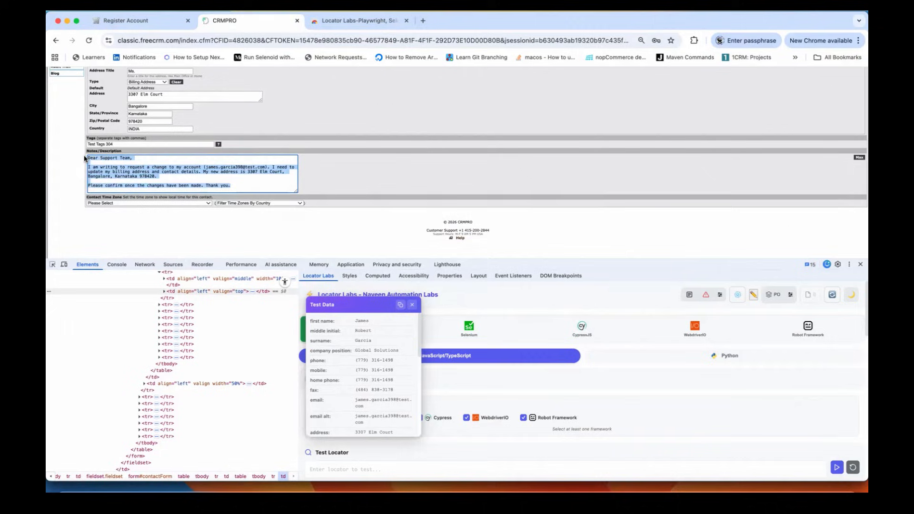
pyautogui.click(253, 184)
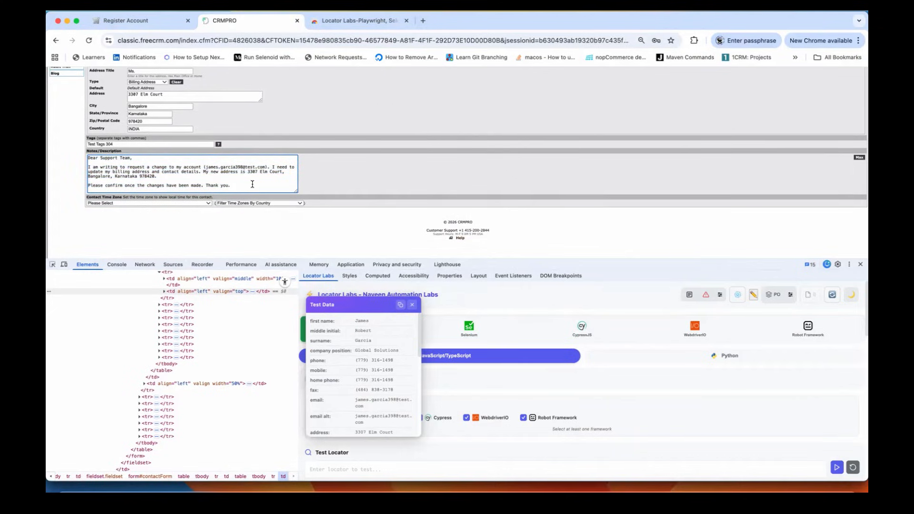
pyautogui.scroll(5, 252, 185)
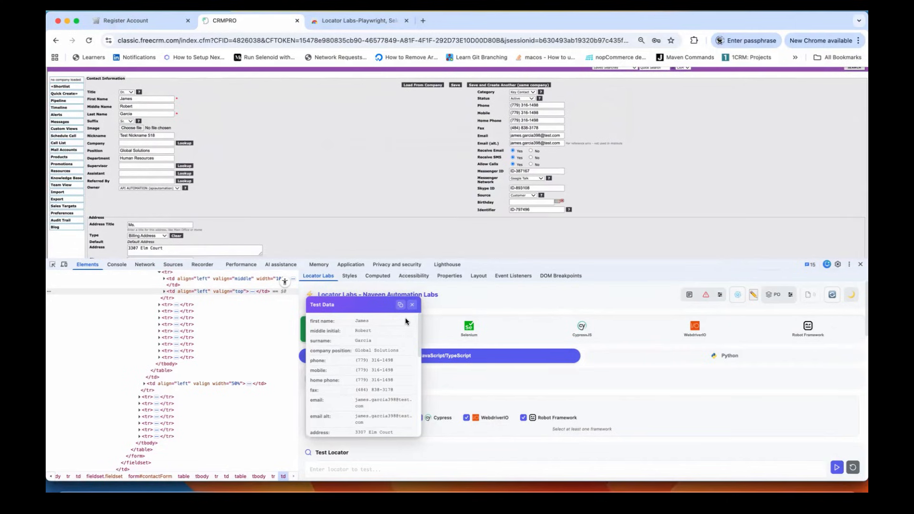
pyautogui.click(401, 308)
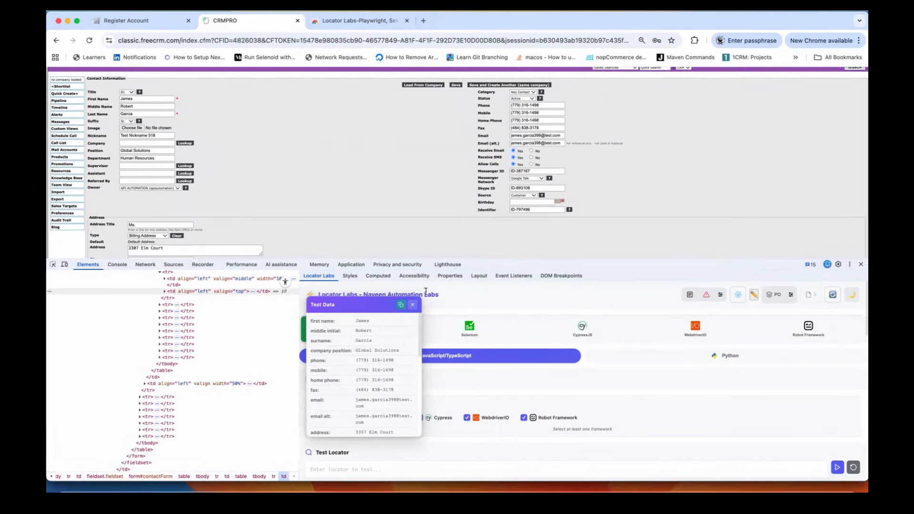
# Step: Replace the old negative data in Sublime Text with the copied Bangalore test data and shrink the font
pyautogui.press('super+Tab')
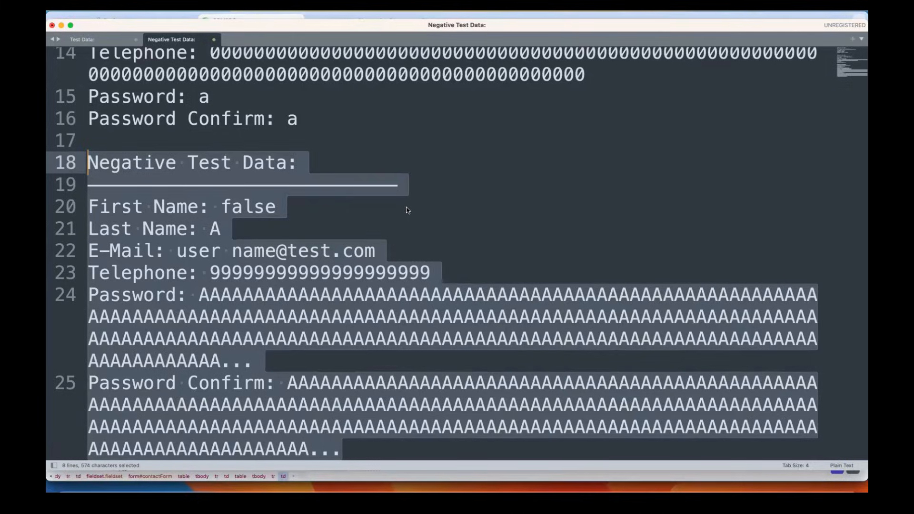
pyautogui.press('super+a')
pyautogui.press('super+v')
pyautogui.scroll(10, 407, 209)
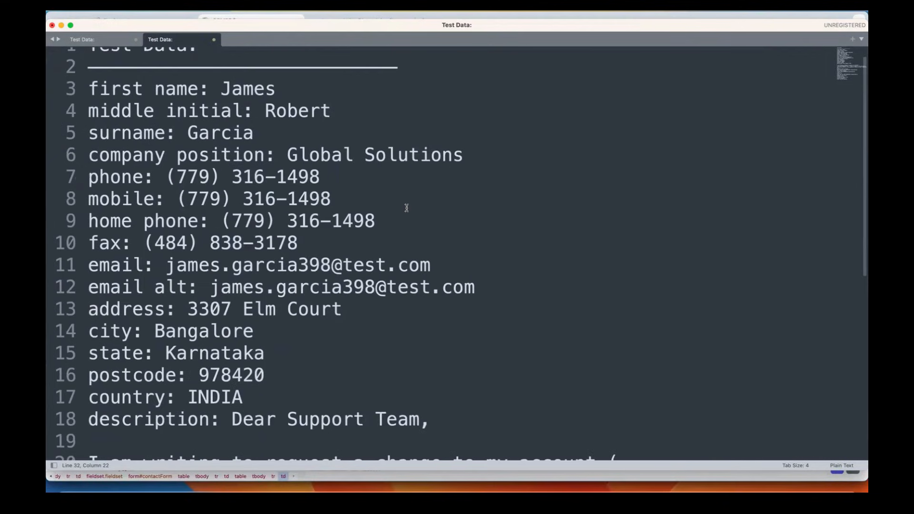
pyautogui.press('super+minus')
pyautogui.press('super+minus')
pyautogui.press('super+minus')
pyautogui.press('super+minus')
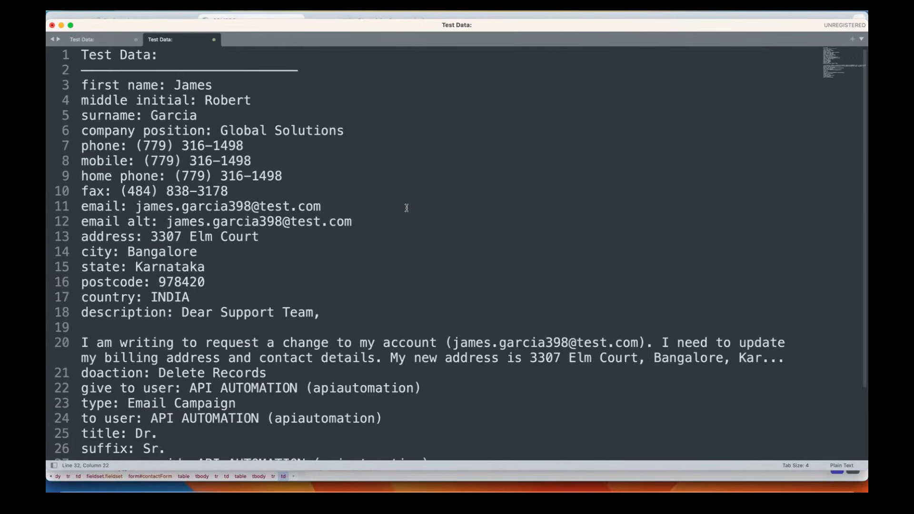
pyautogui.scroll(2, 406, 208)
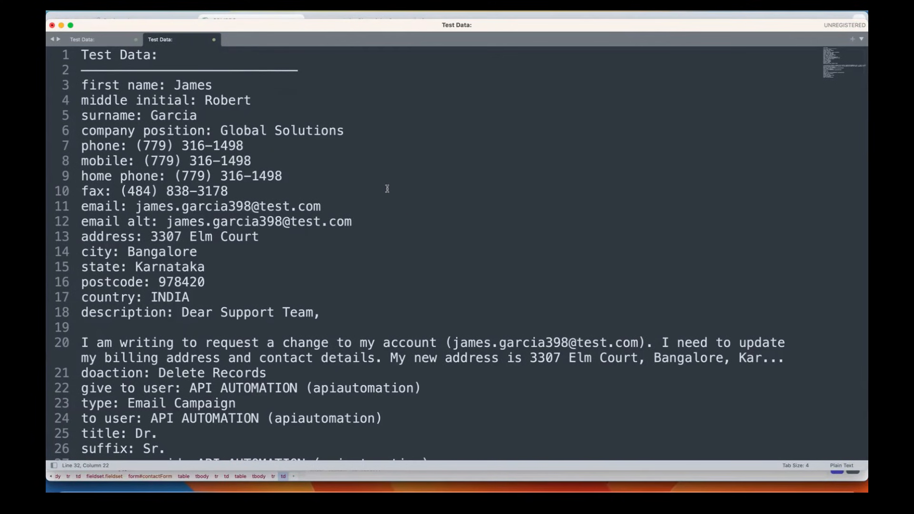
# Step: Trial-edit the first name to 'abc' and middle initial to 'test123', undo, and go back to Chrome
pyautogui.doubleClick(194, 88)
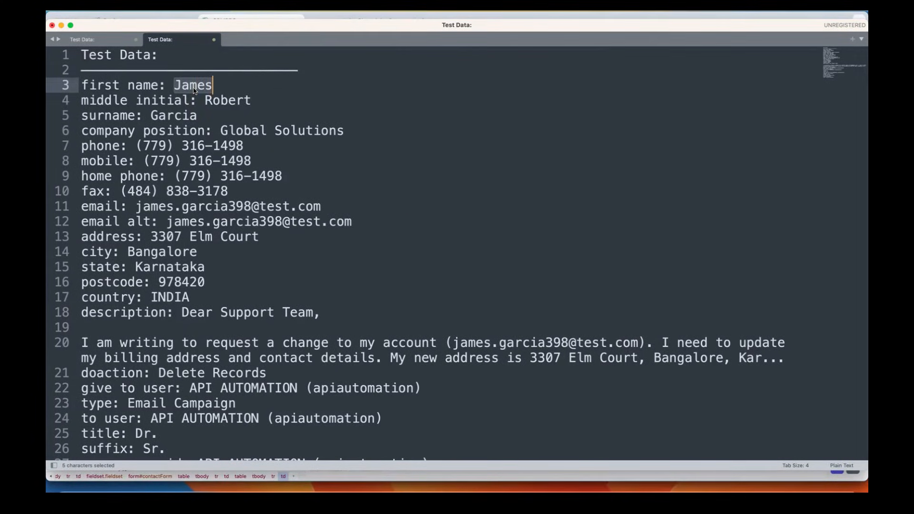
pyautogui.write('abc')
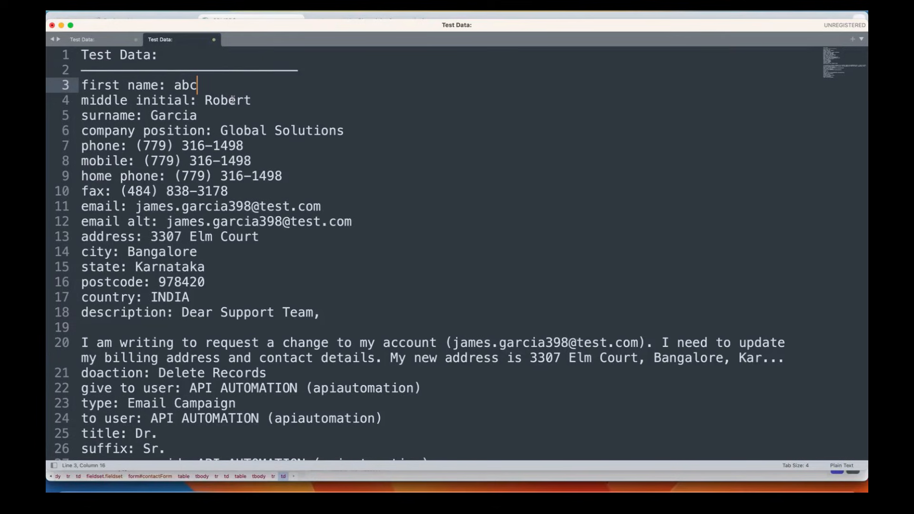
pyautogui.doubleClick(232, 100)
pyautogui.write('test123')
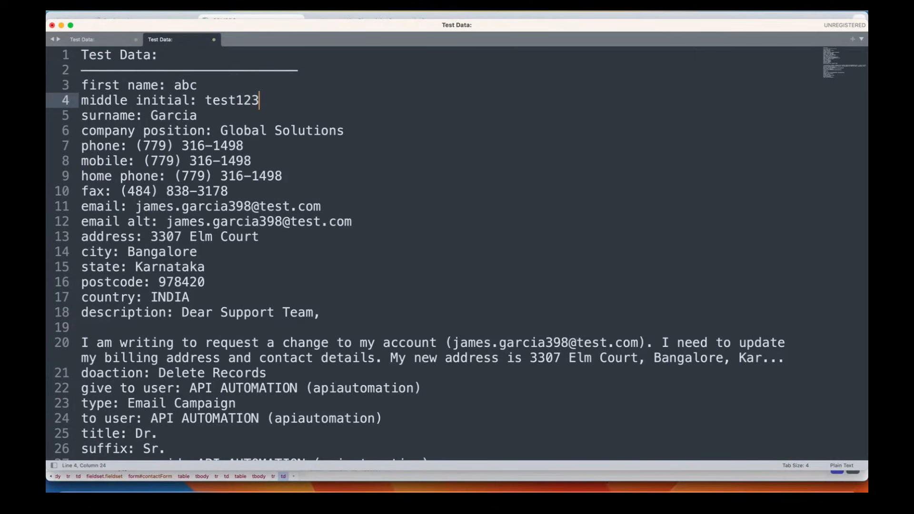
pyautogui.press('super+z')
pyautogui.press('super+z')
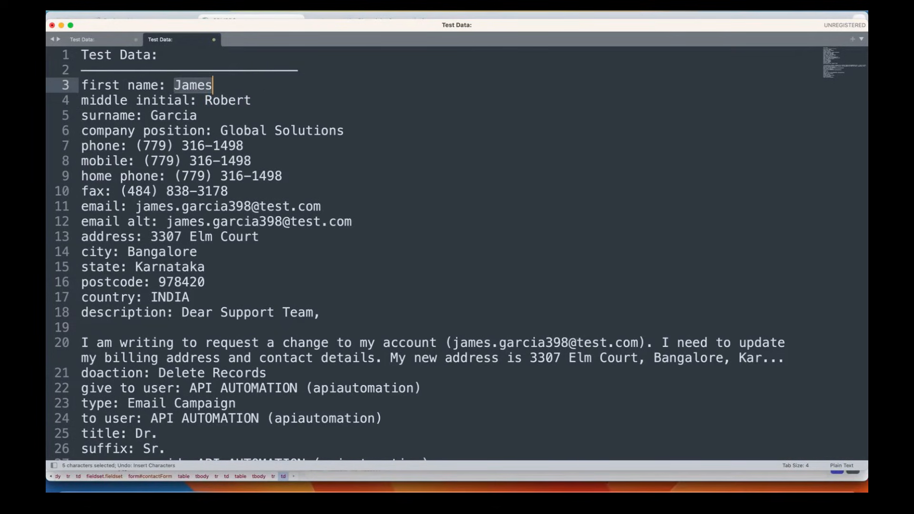
pyautogui.click(380, 189)
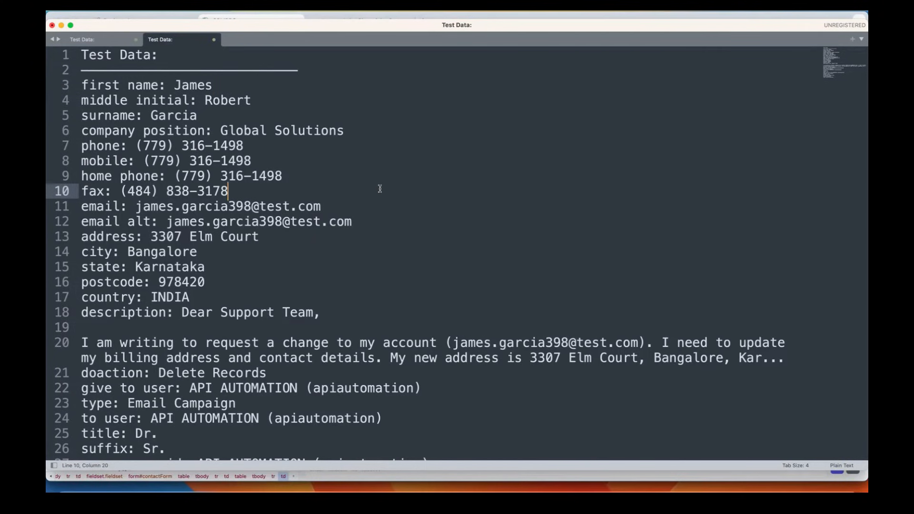
pyautogui.press('super+Tab')
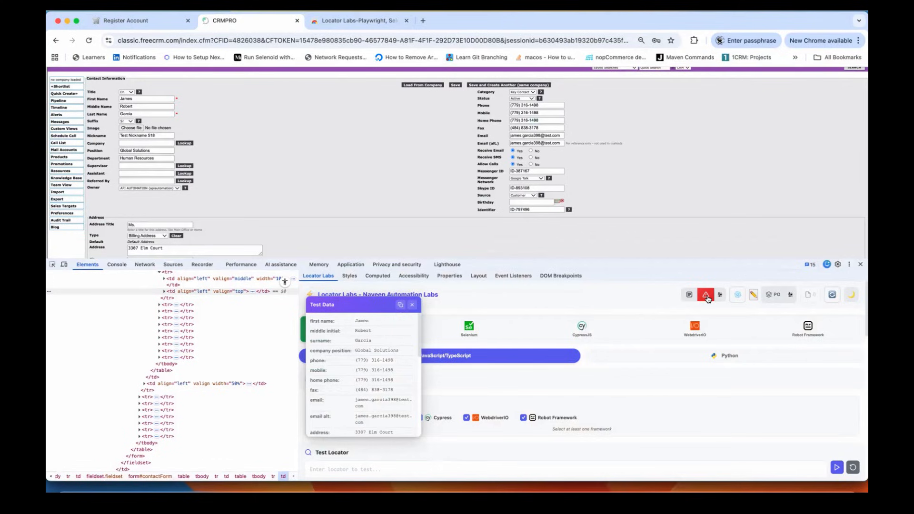
# Step: Fill the contact with negative data (XSS first name, double-@ e-mails), zoom the page in, and save it
pyautogui.click(707, 295)
pyautogui.scroll(2, 340, 175)
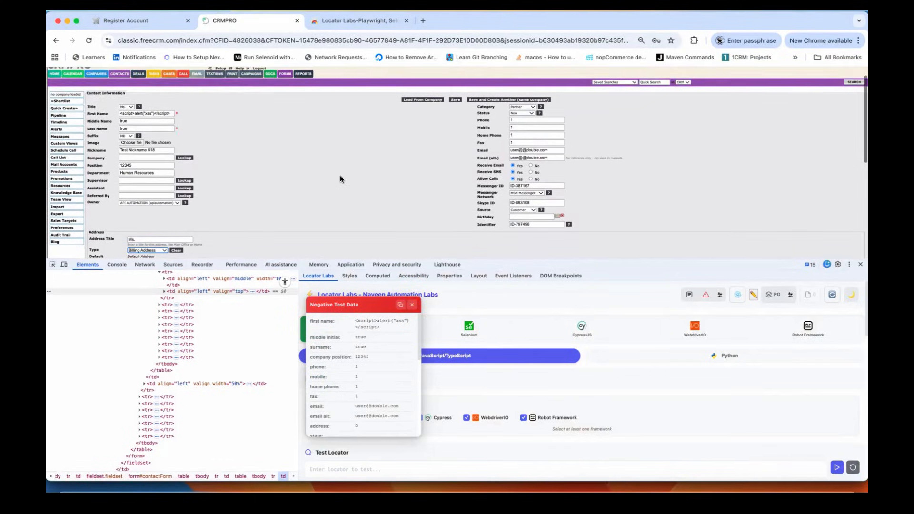
pyautogui.tripleClick(160, 113)
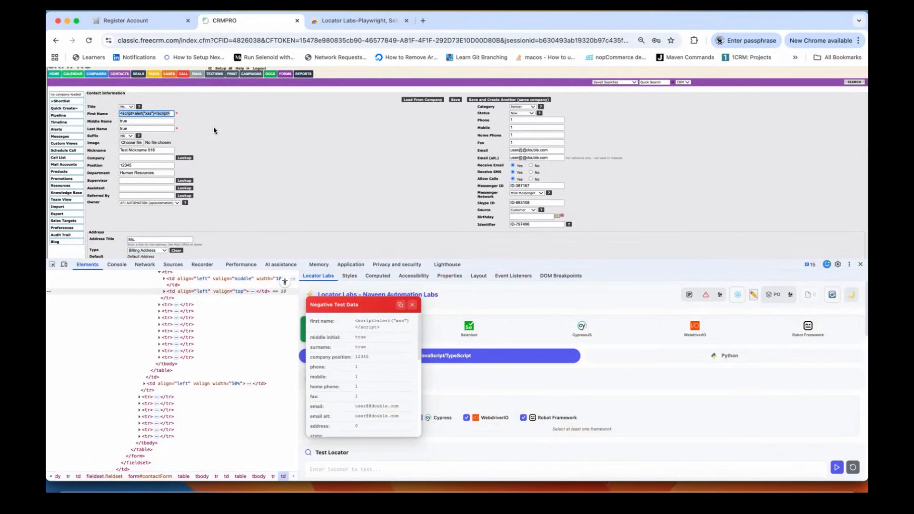
pyautogui.click(262, 145)
pyautogui.press('super+equal')
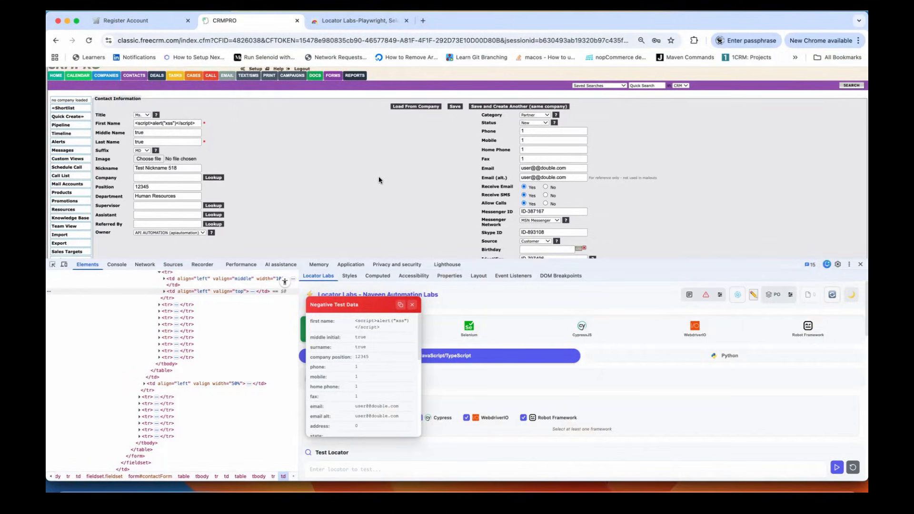
pyautogui.click(454, 107)
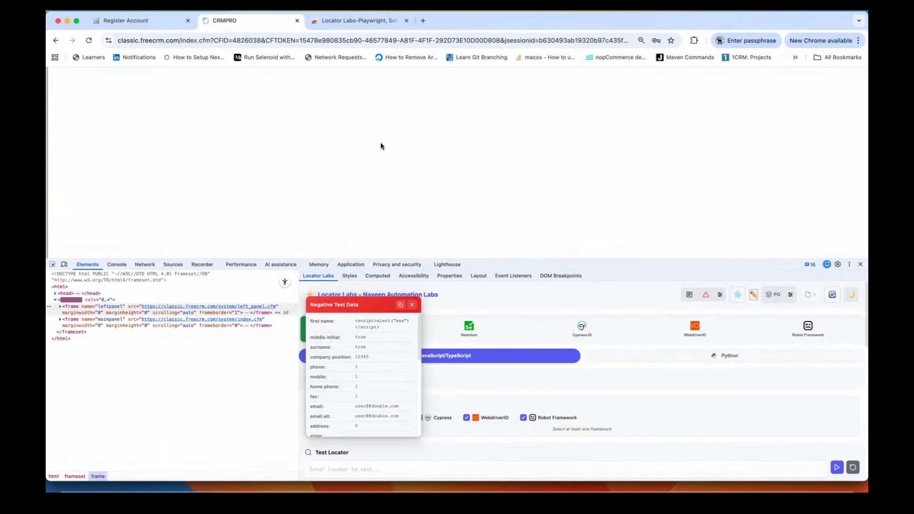
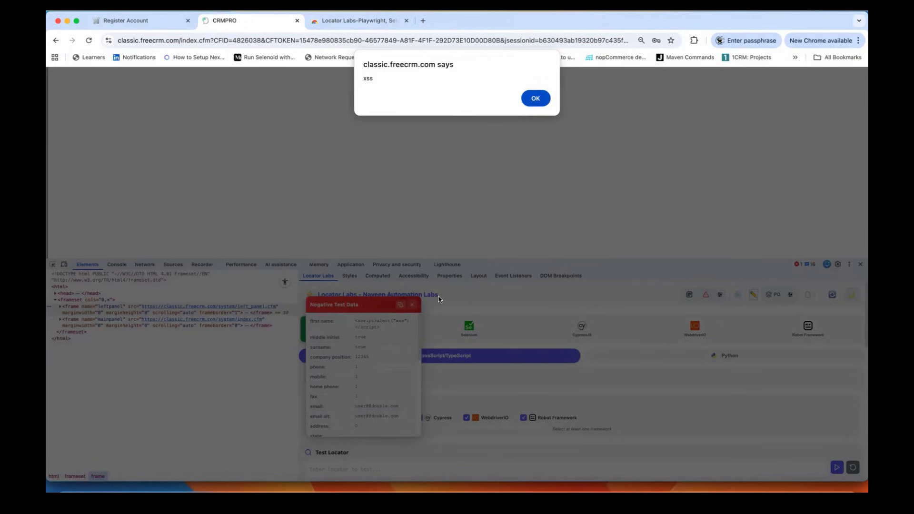
# Step: Dismiss the two xss alerts and the '1' alert, then copy the negative test data
pyautogui.click(535, 99)
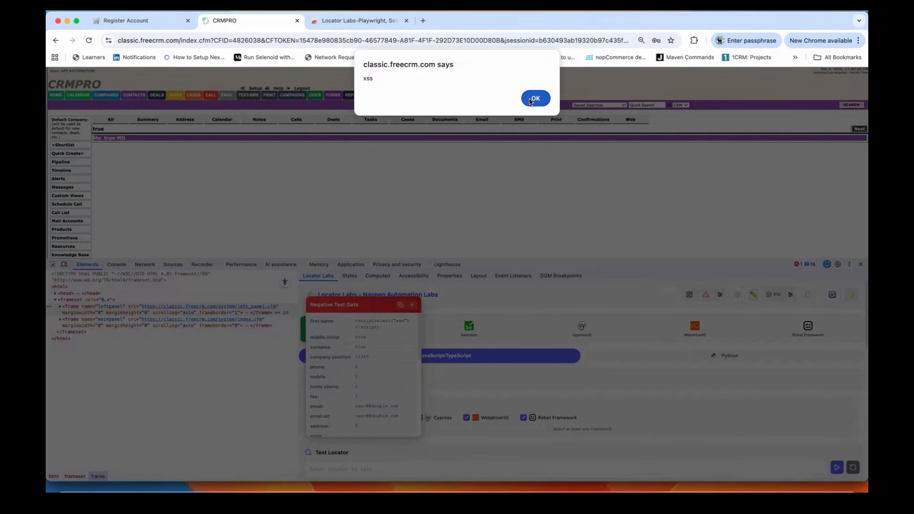
pyautogui.click(535, 98)
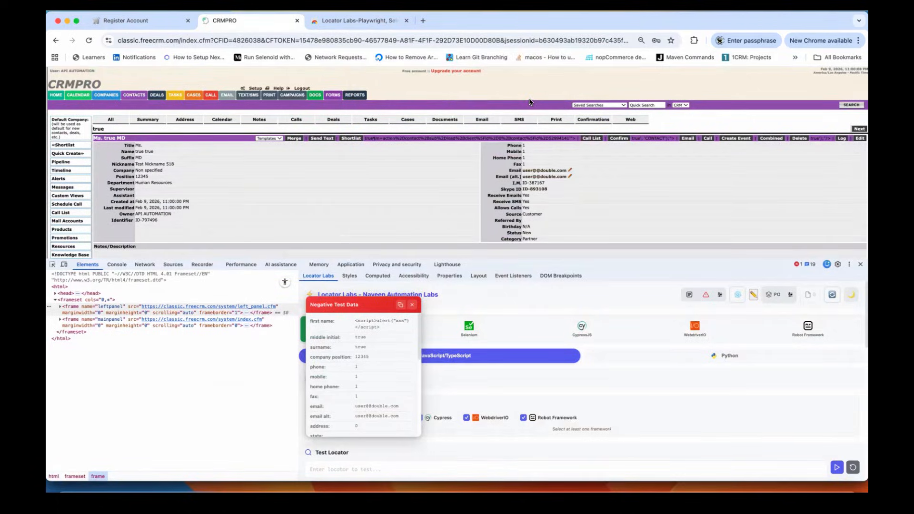
pyautogui.scroll(-2, 344, 202)
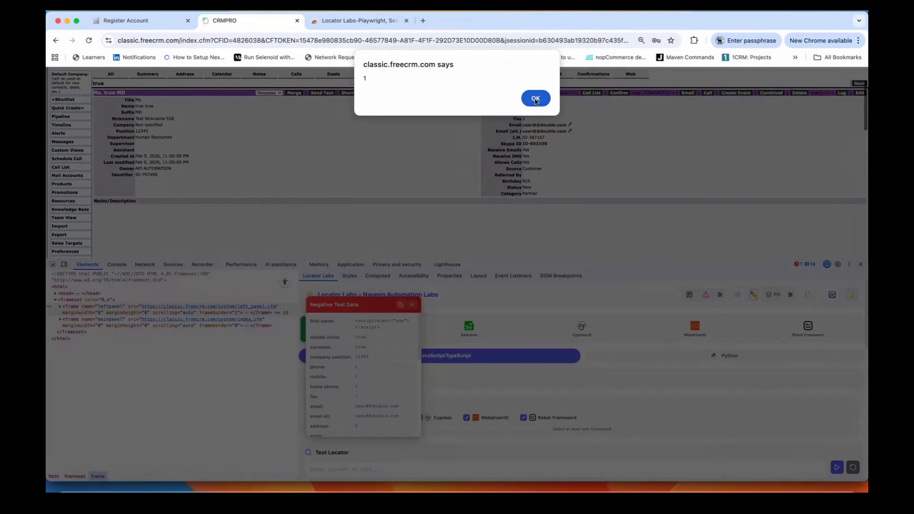
pyautogui.click(536, 98)
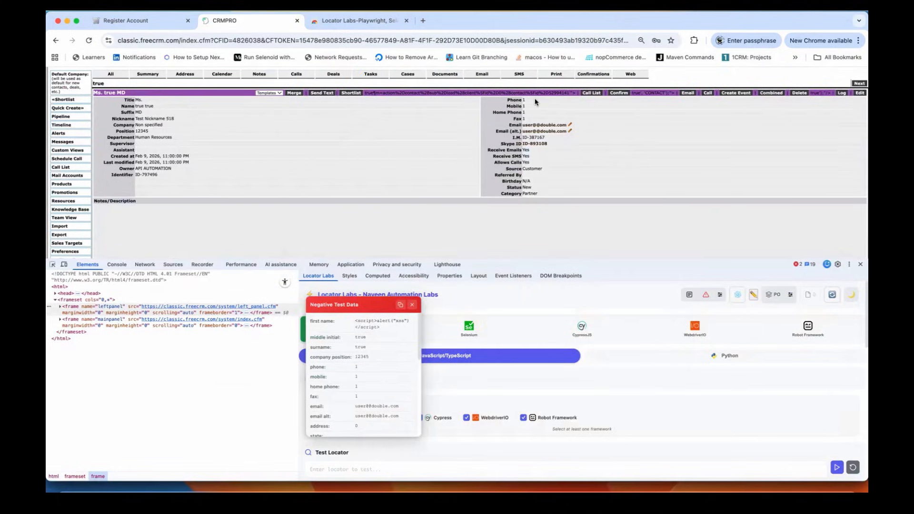
pyautogui.click(399, 305)
# Step: Paste the negative test data into a new Sublime Text tab, shrinking the font so all 29 lines show
pyautogui.press('super+Tab')
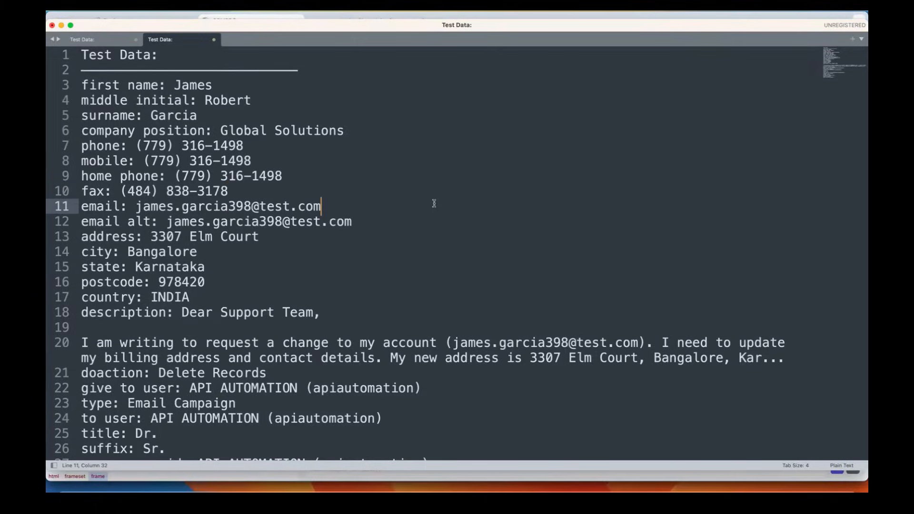
pyautogui.press('super+n')
pyautogui.press('super+v')
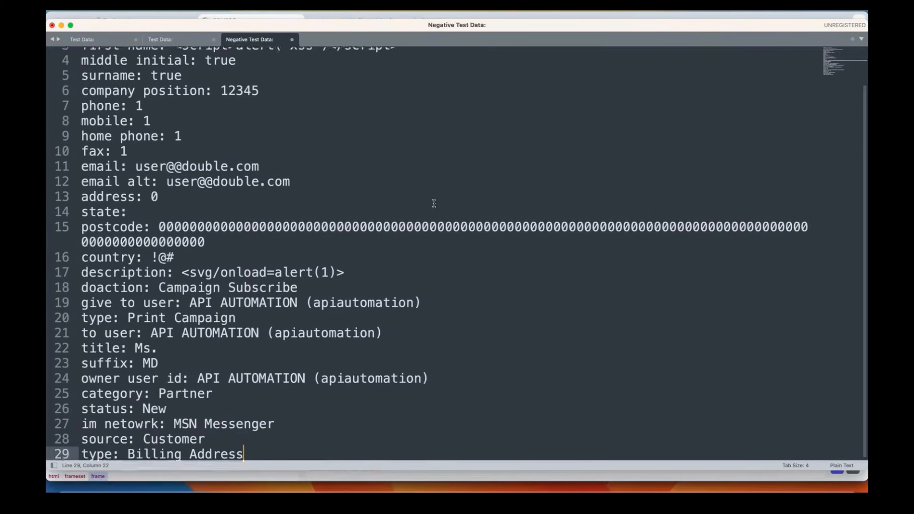
pyautogui.scroll(2, 434, 203)
pyautogui.press('super+minus')
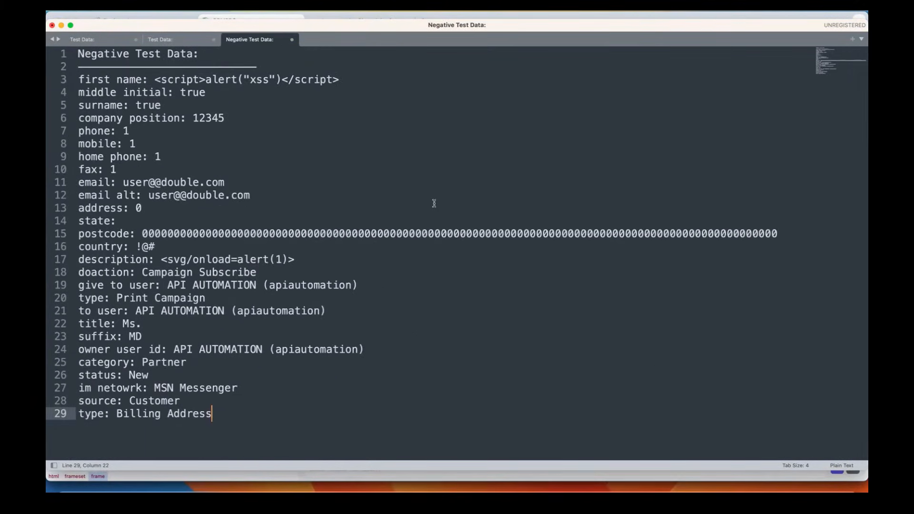
pyautogui.moveTo(230, 414); pyautogui.dragTo(72, 52)
pyautogui.click(282, 149)
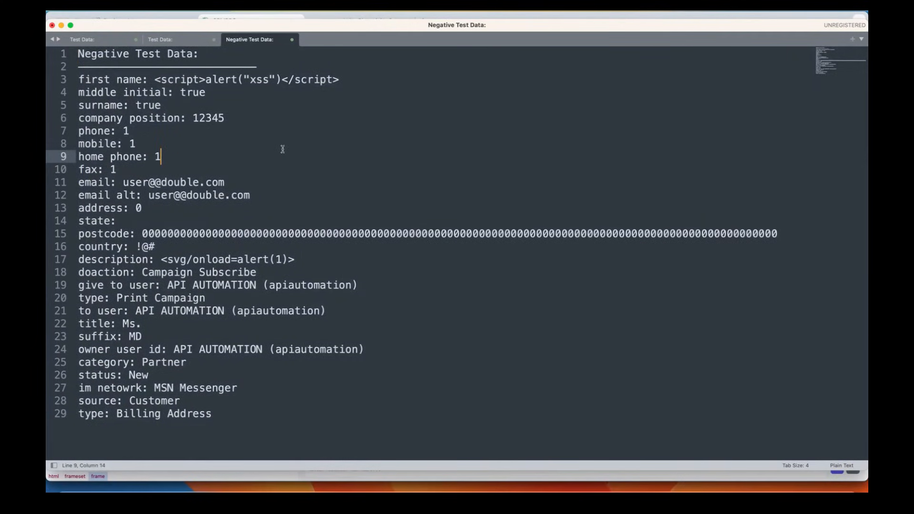
pyautogui.press('super+Tab')
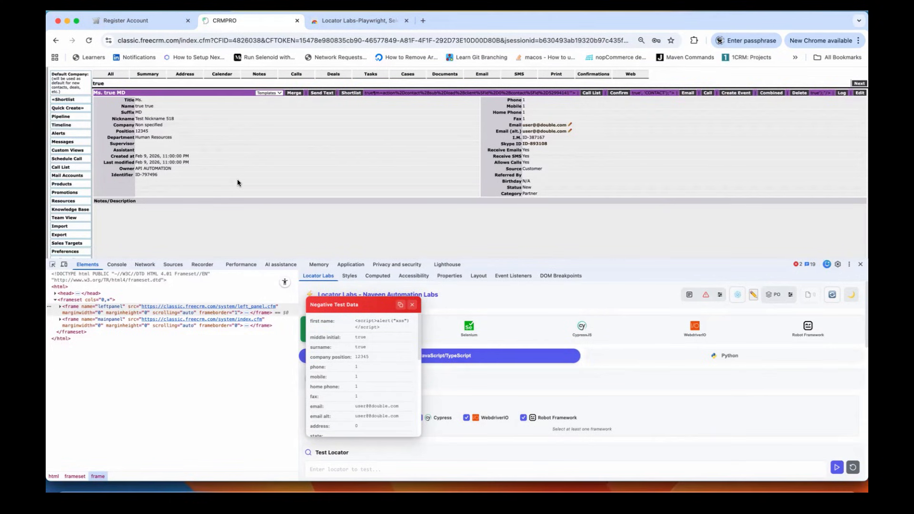
# Step: Choose New Contact from the CONTACTS menu and dismiss the xss alert
pyautogui.scroll(2, 238, 179)
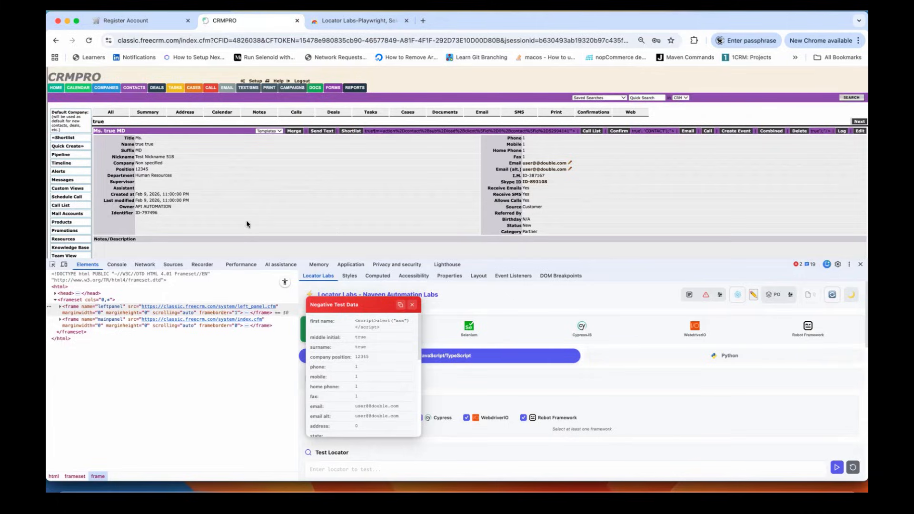
pyautogui.moveTo(141, 93)
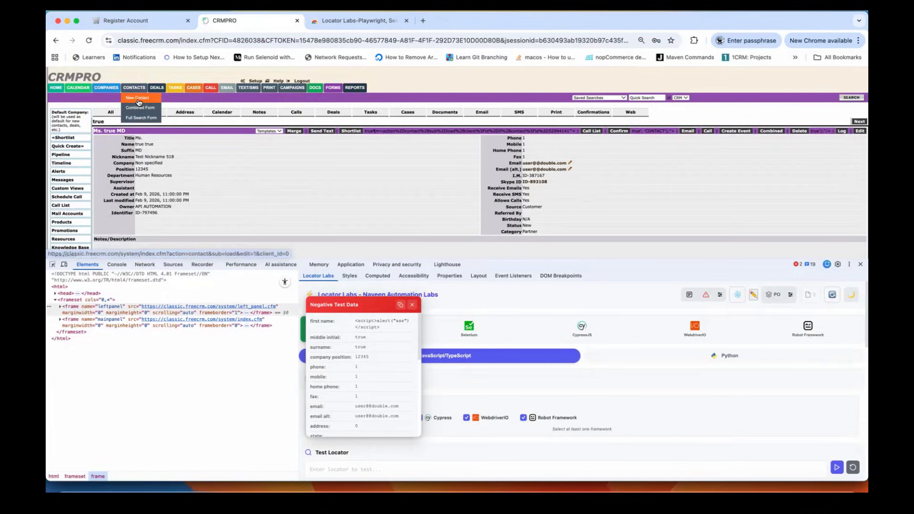
pyautogui.click(139, 102)
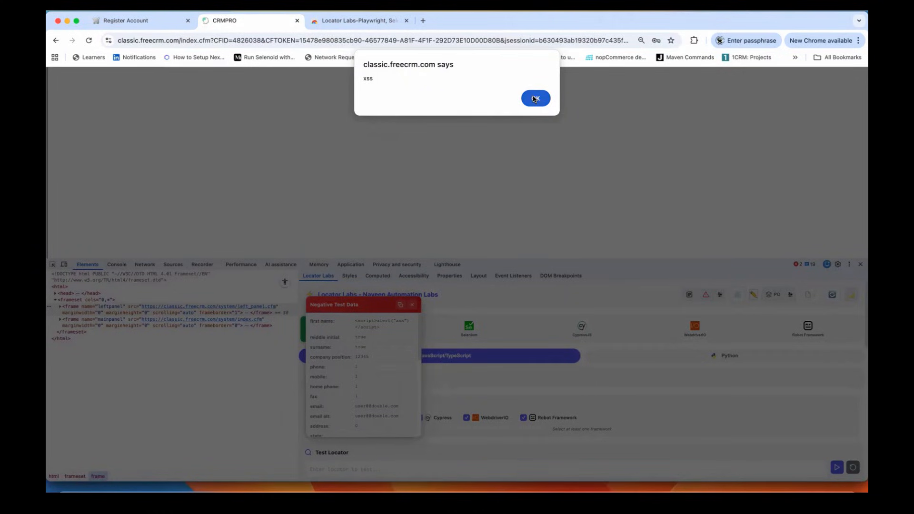
pyautogui.click(535, 99)
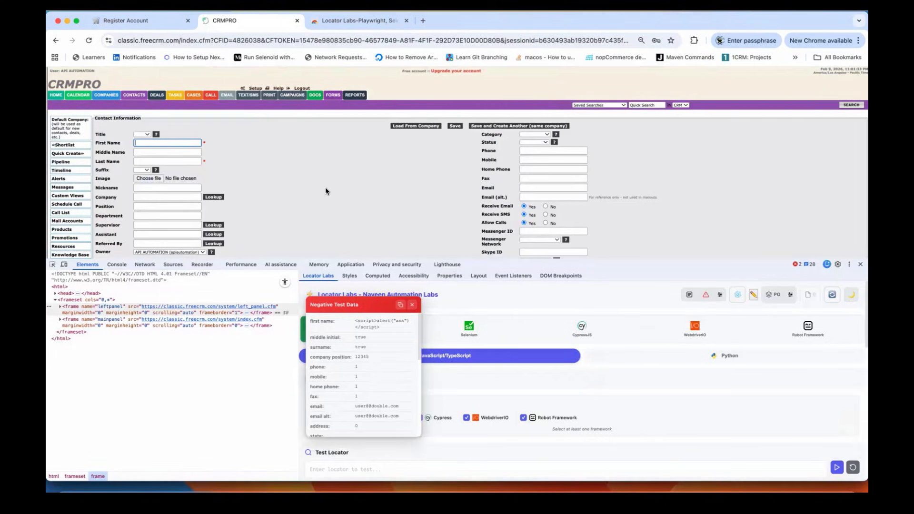
pyautogui.scroll(-2, 325, 191)
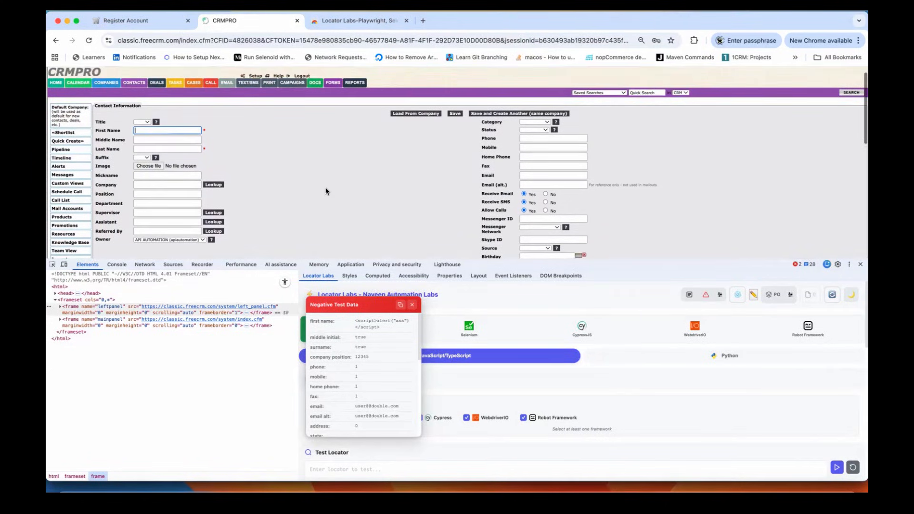
pyautogui.scroll(2, 325, 191)
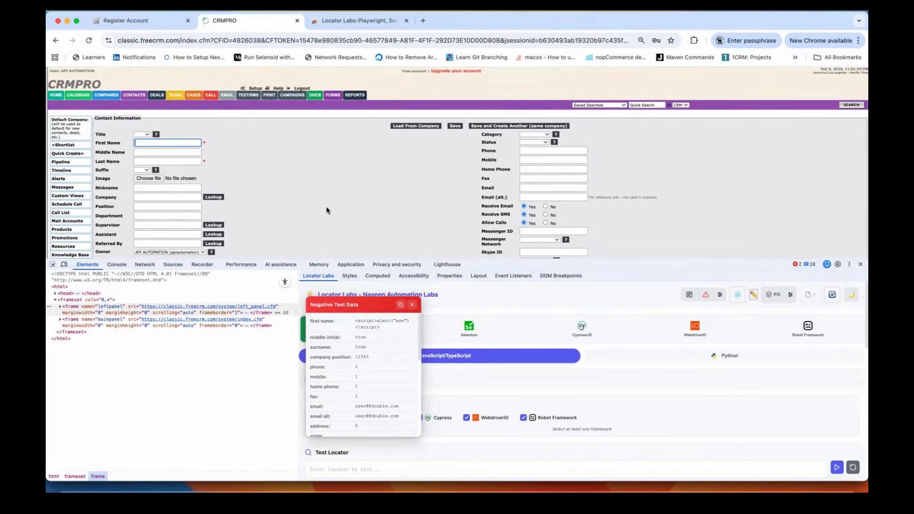
# Step: Auto-fill the contact form with negative test data, dismiss the professional version alert, and inspect Last Name
pyautogui.click(710, 298)
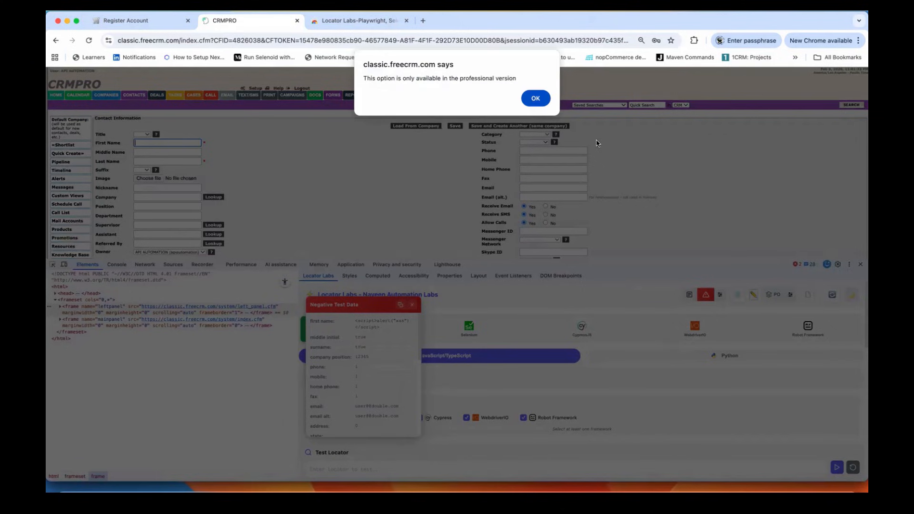
pyautogui.click(536, 98)
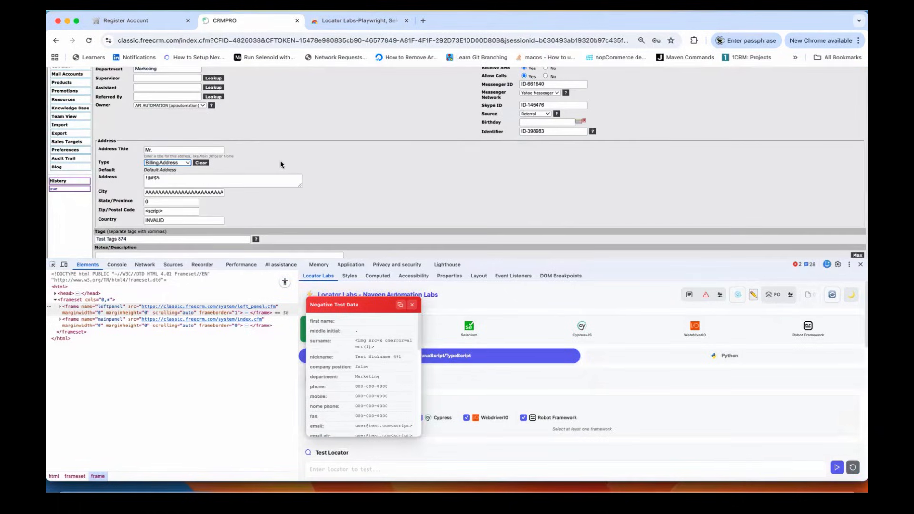
pyautogui.scroll(5, 281, 165)
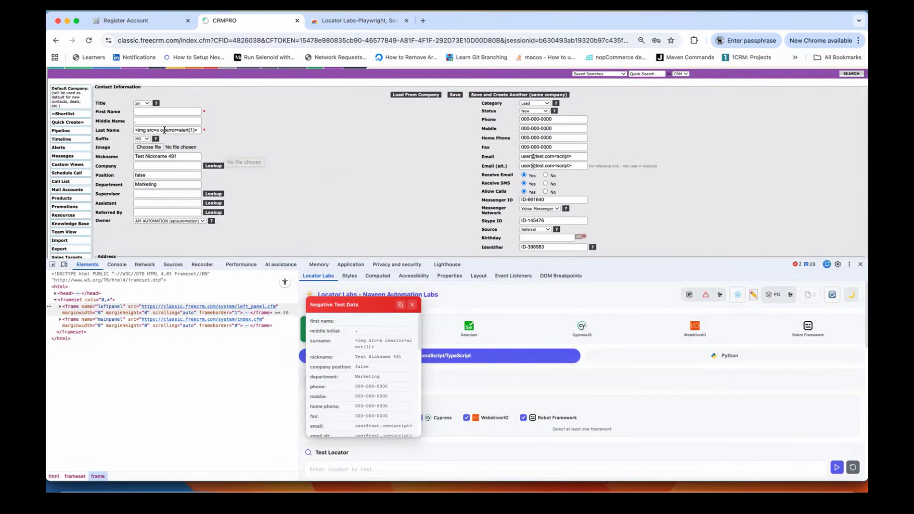
pyautogui.click(163, 130)
pyautogui.tripleClick(163, 130)
pyautogui.click(175, 131)
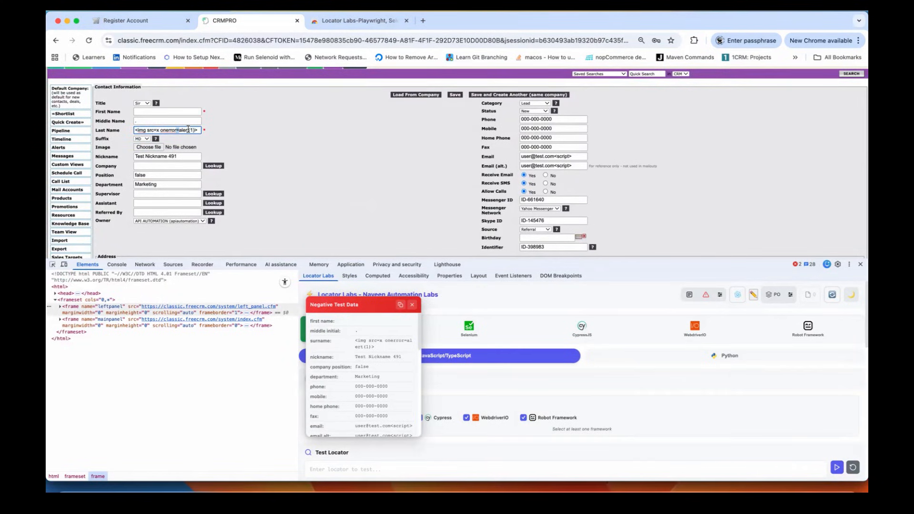
pyautogui.click(328, 136)
# Step: Review the Email and Email (alt.) values, then copy the new negative test data
pyautogui.scroll(-2, 327, 136)
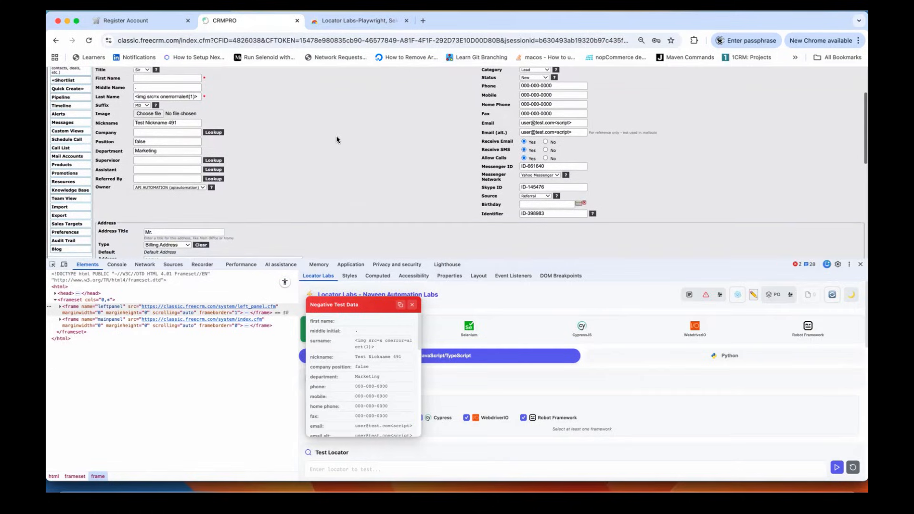
pyautogui.click(536, 123)
pyautogui.press('Tab')
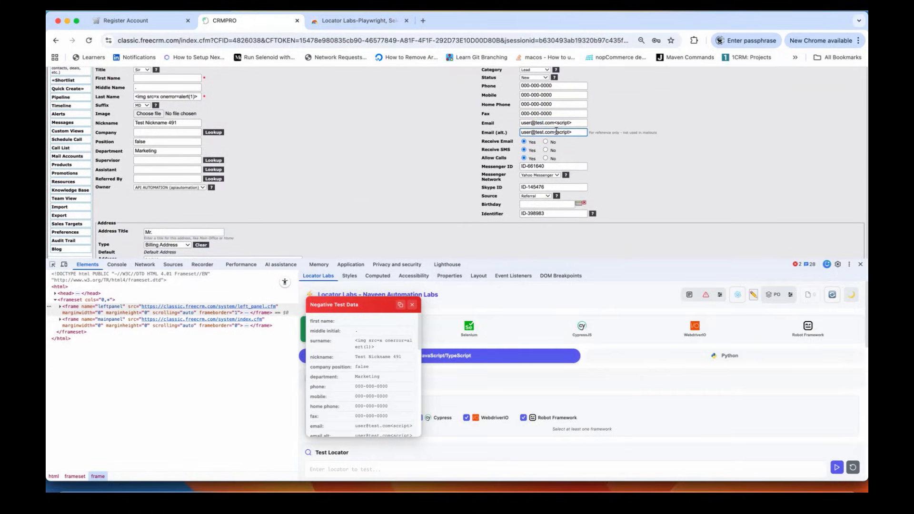
pyautogui.click(390, 160)
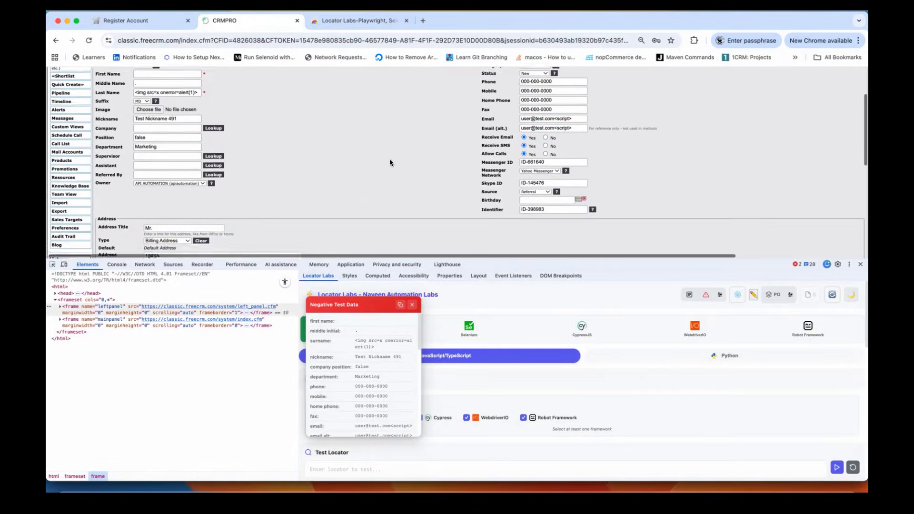
pyautogui.scroll(-5, 390, 162)
pyautogui.scroll(8, 390, 163)
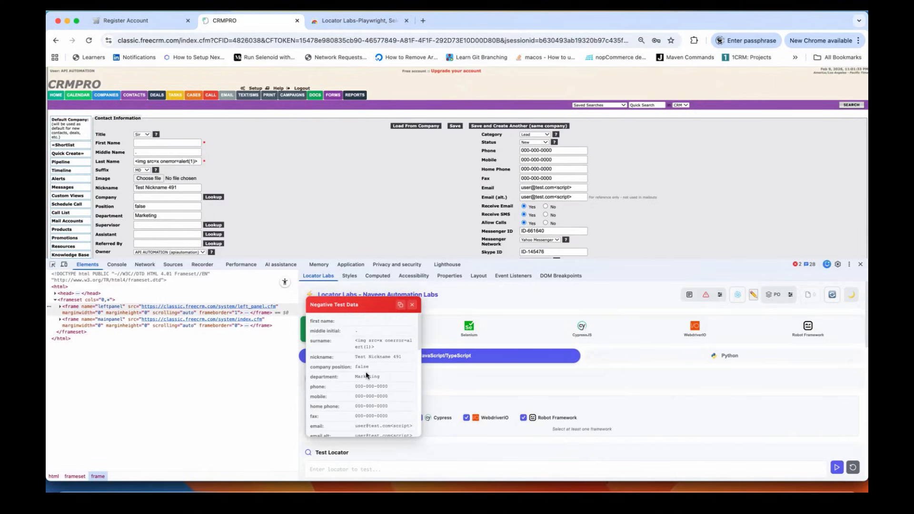
pyautogui.scroll(-2, 339, 182)
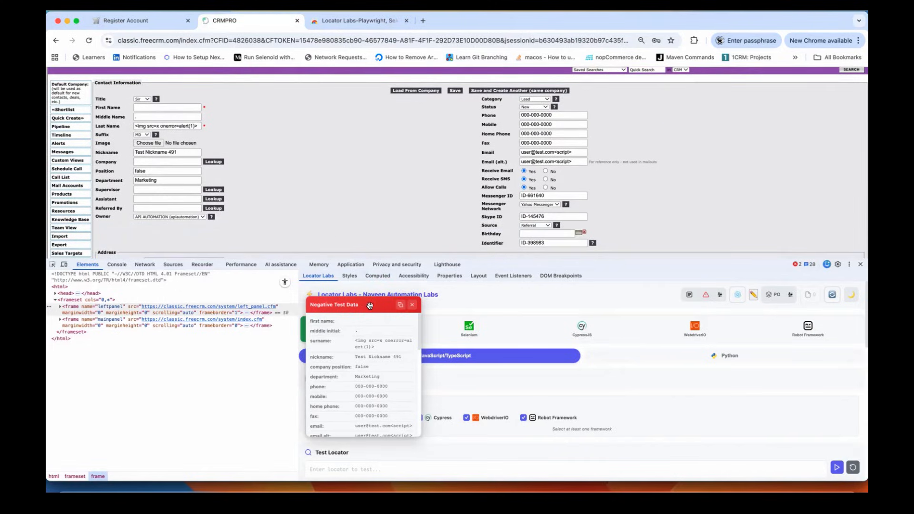
pyautogui.click(401, 306)
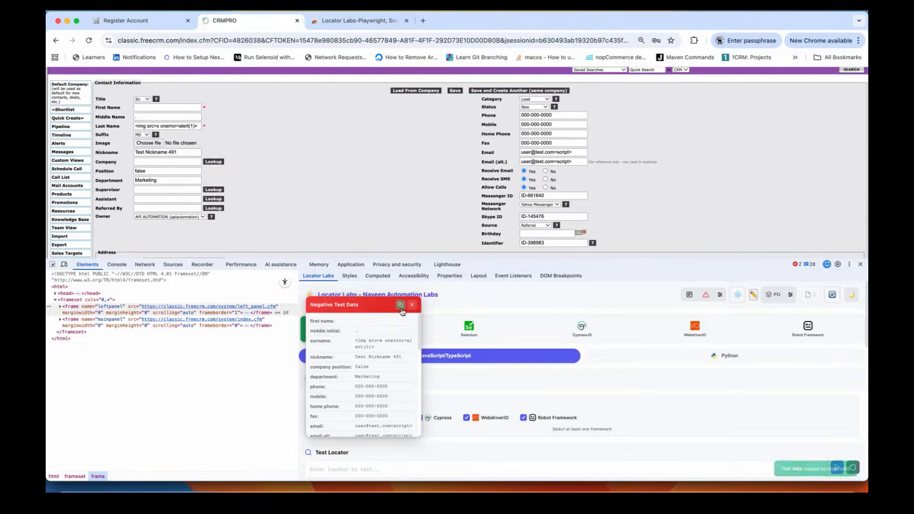
pyautogui.press('super+Tab')
# Step: Paste the new negative test data into a fresh Sublime Text document and review its values
pyautogui.click(367, 172)
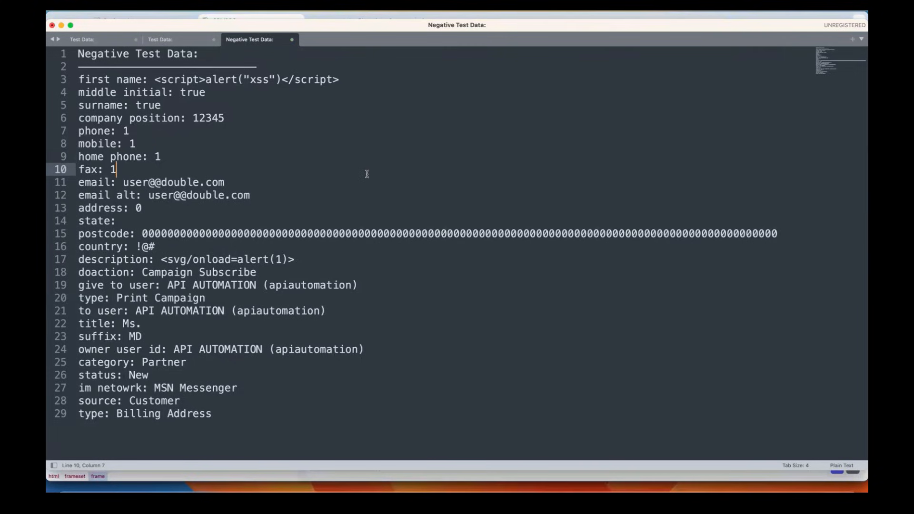
pyautogui.press('super+n')
pyautogui.press('super+v')
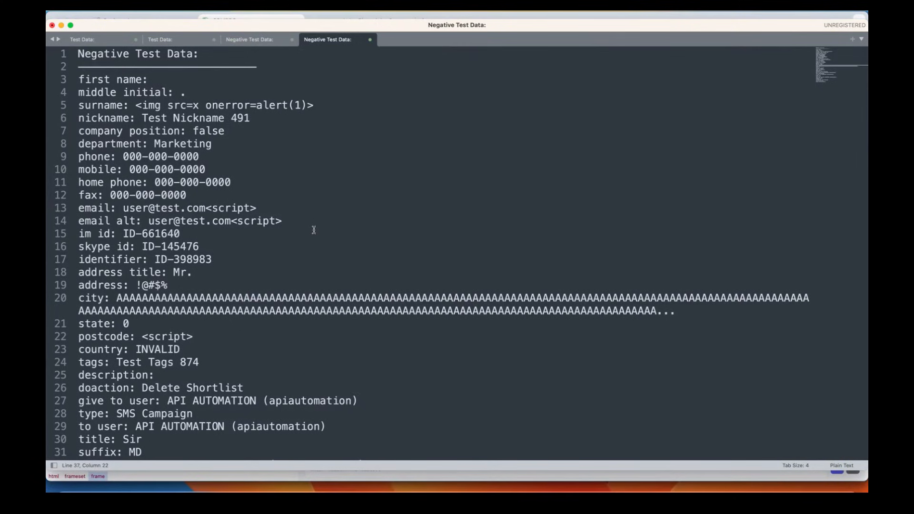
pyautogui.moveTo(232, 91); pyautogui.dragTo(338, 270)
pyautogui.click(339, 270)
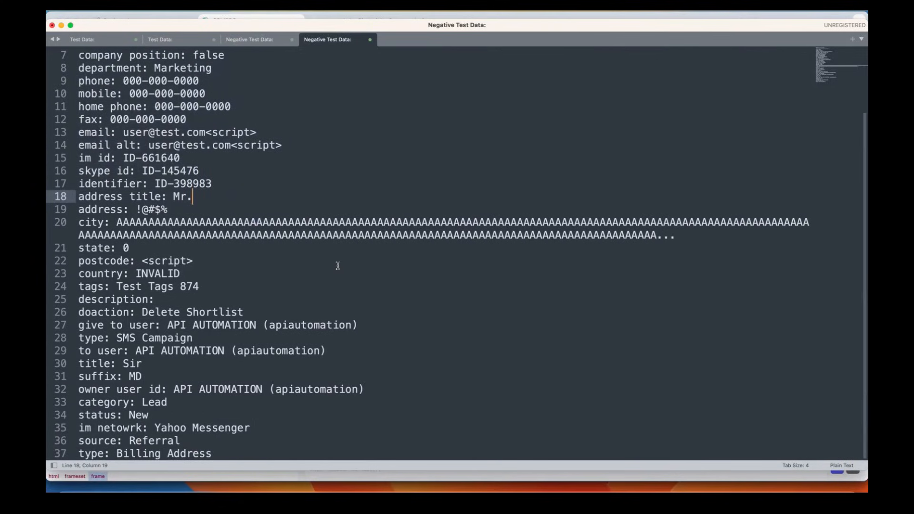
pyautogui.scroll(3, 338, 265)
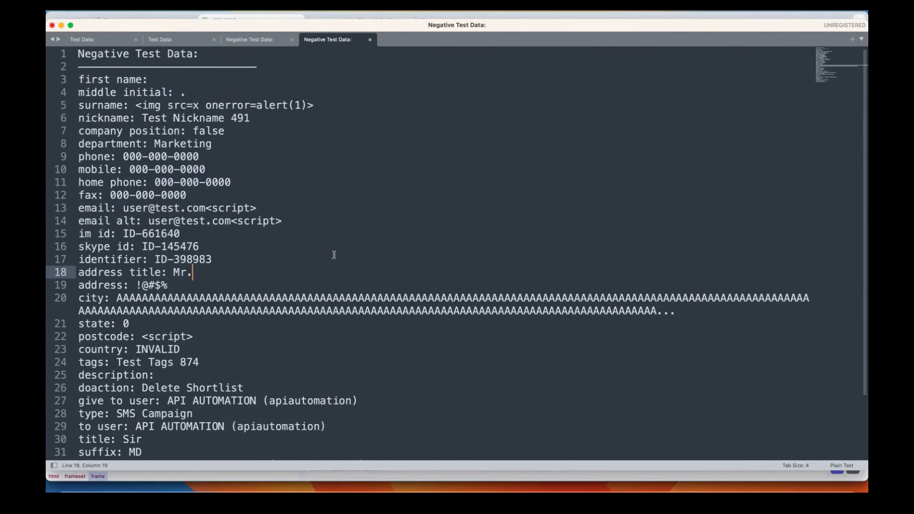
pyautogui.click(316, 215)
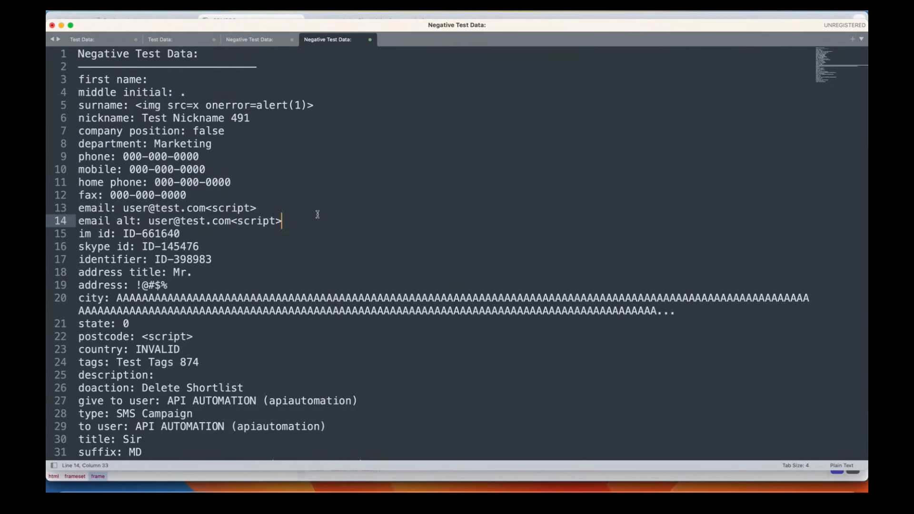
pyautogui.press('super+Tab')
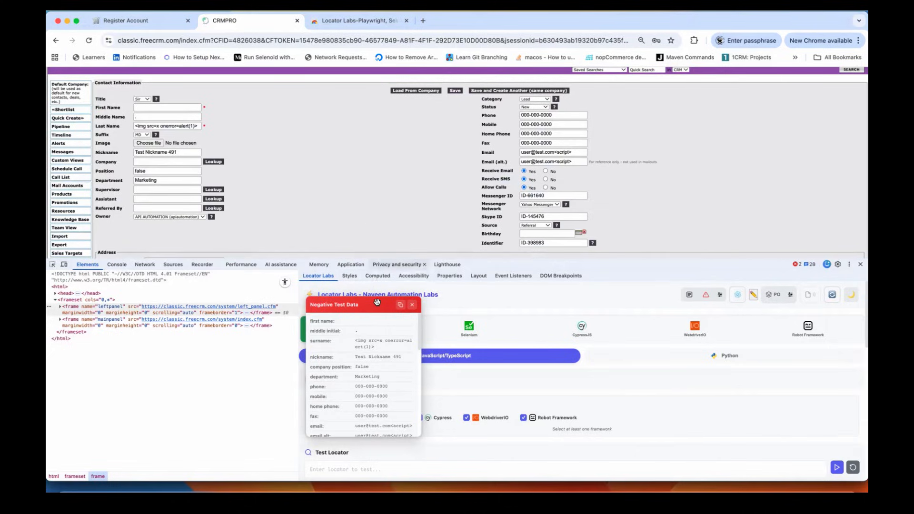
# Step: Close the negative test data popup and zoom the developer tools out
pyautogui.click(413, 304)
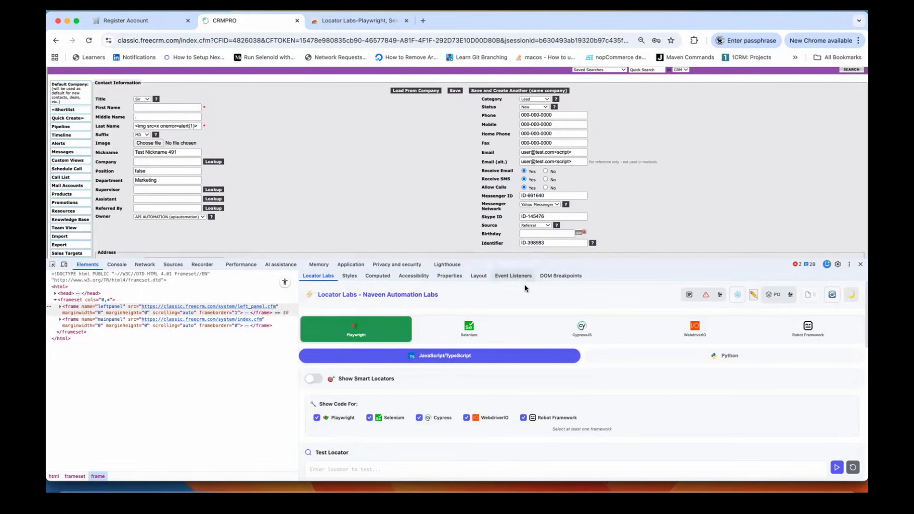
pyautogui.hotkey('ctrl', '-')
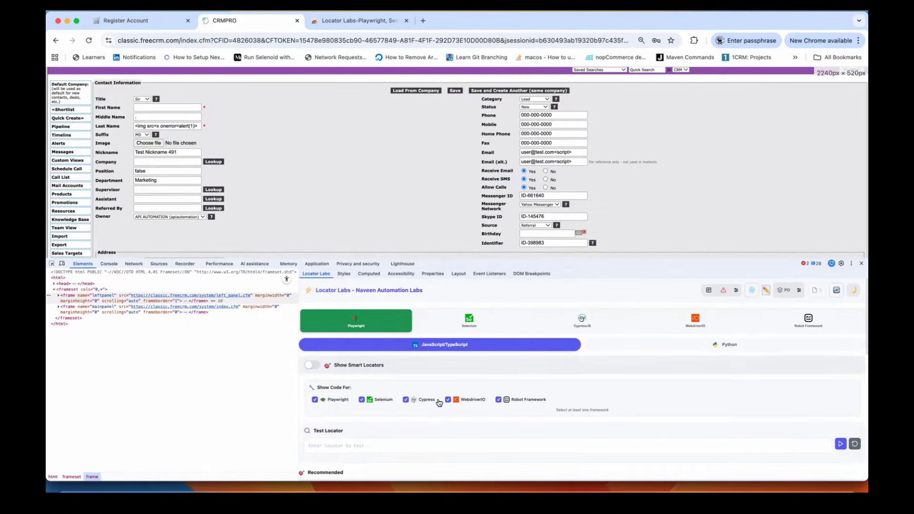
pyautogui.scroll(-5, 589, 412)
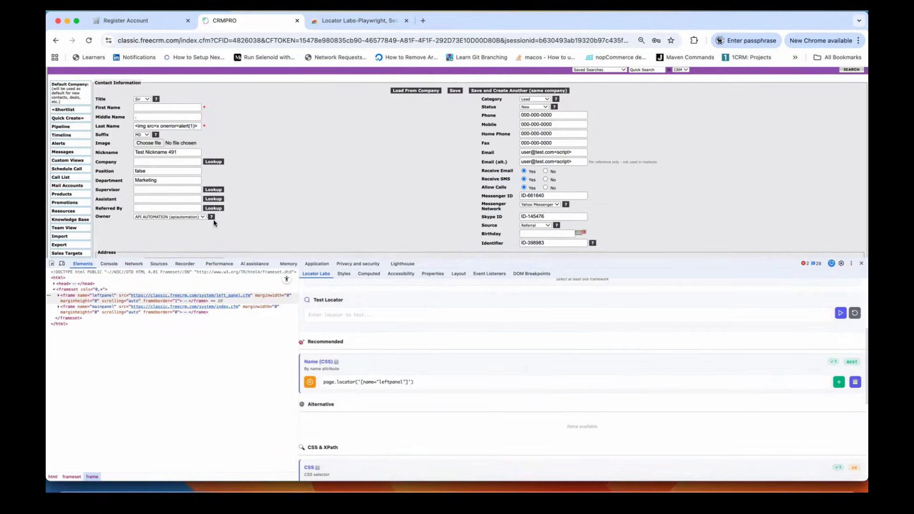
# Step: Pick the First Name input to get frameLocator-wrapped locators such as '#first_name'
pyautogui.click(52, 263)
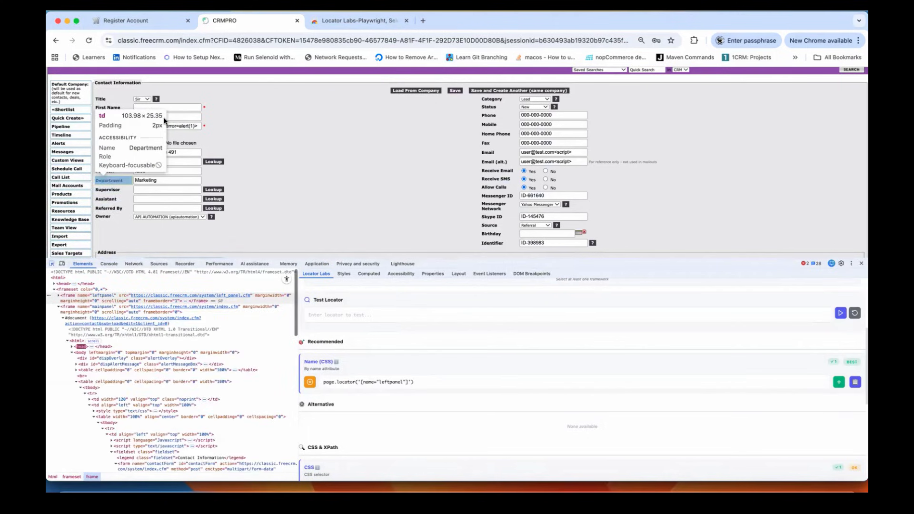
pyautogui.click(160, 105)
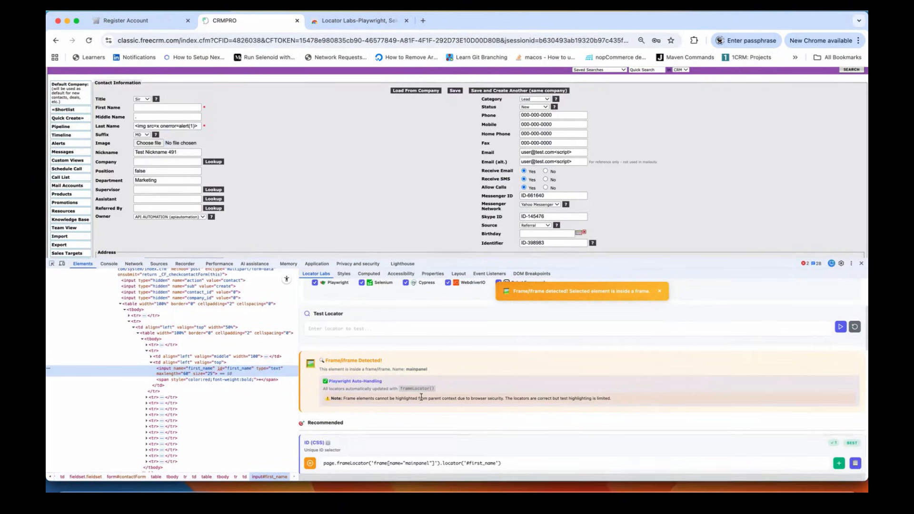
pyautogui.scroll(-5, 453, 416)
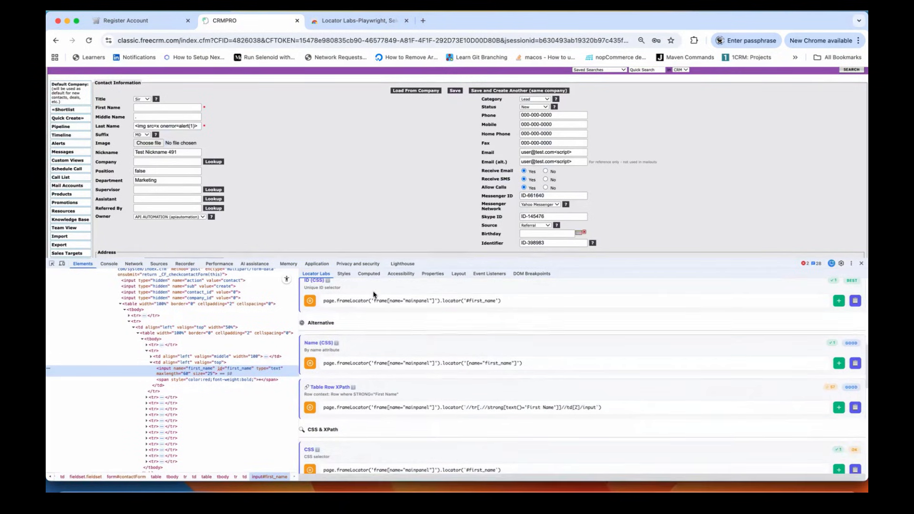
pyautogui.scroll(-10, 396, 366)
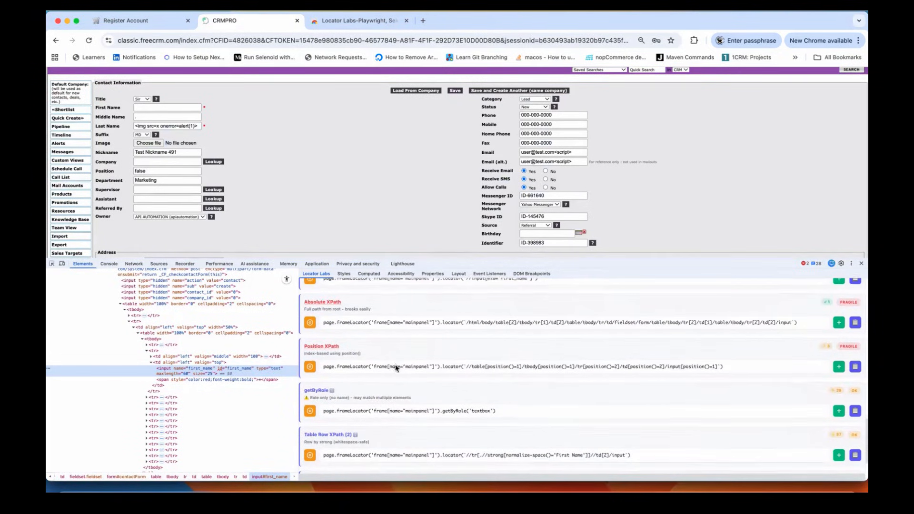
pyautogui.scroll(15, 395, 366)
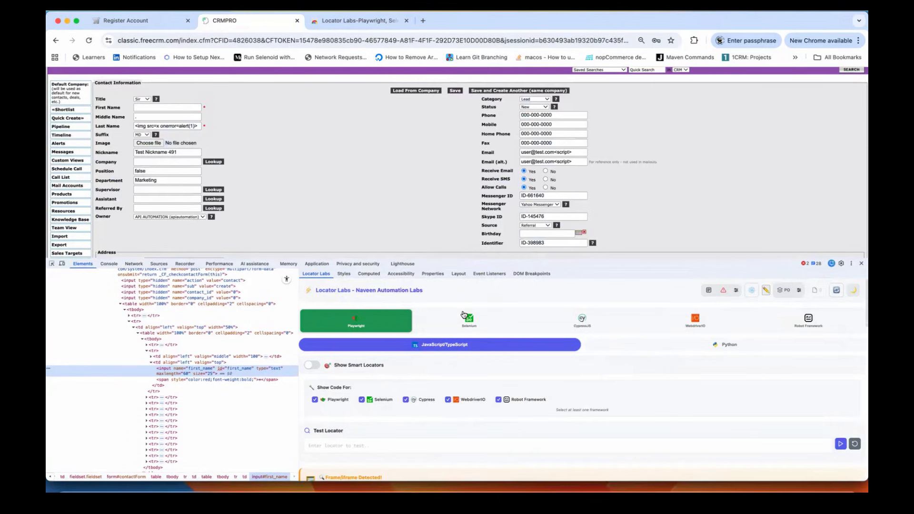
pyautogui.click(462, 315)
pyautogui.scroll(-5, 498, 408)
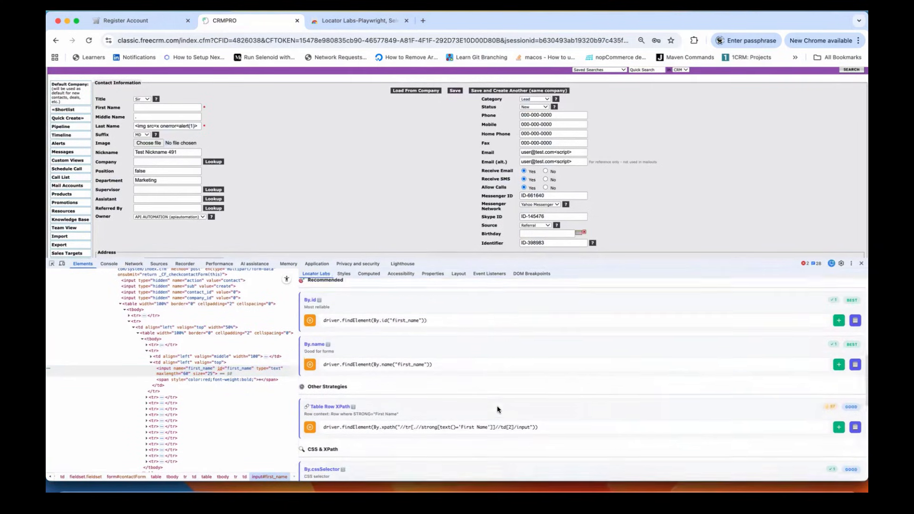
pyautogui.scroll(-1, 396, 317)
pyautogui.click(387, 300)
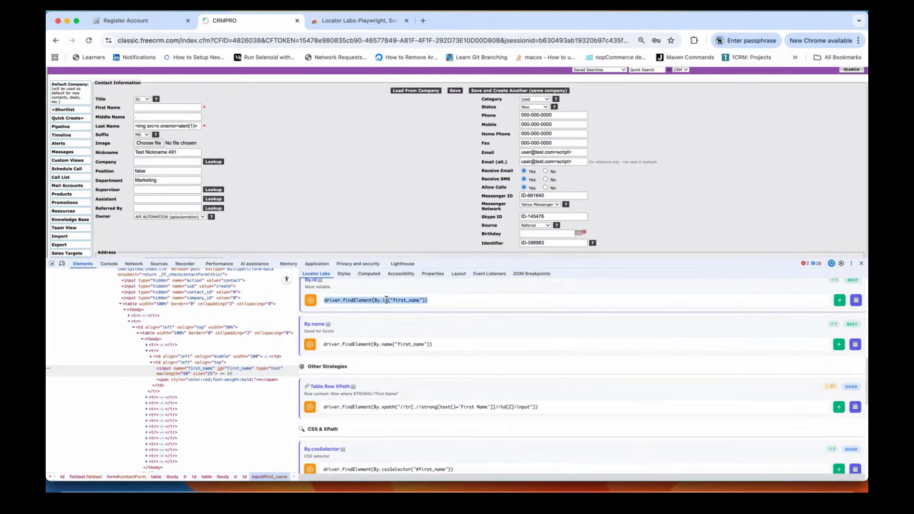
pyautogui.click(404, 343)
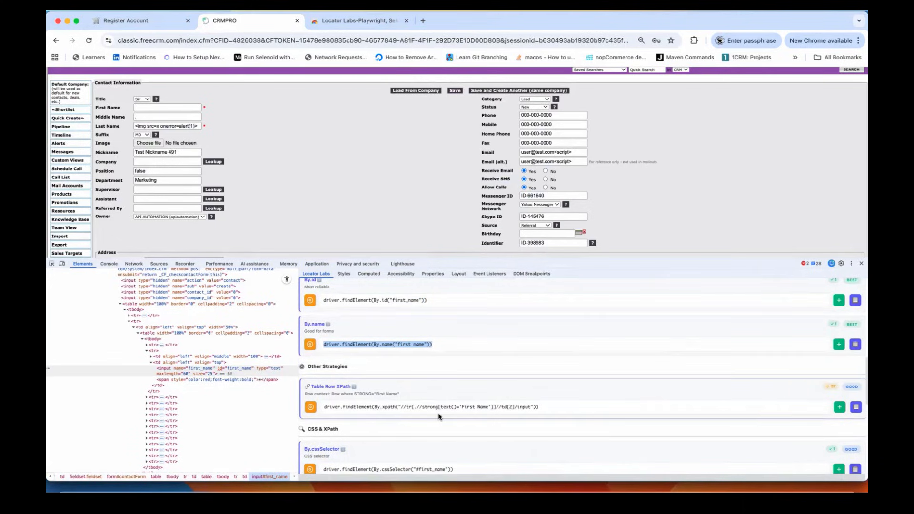
pyautogui.scroll(-5, 438, 417)
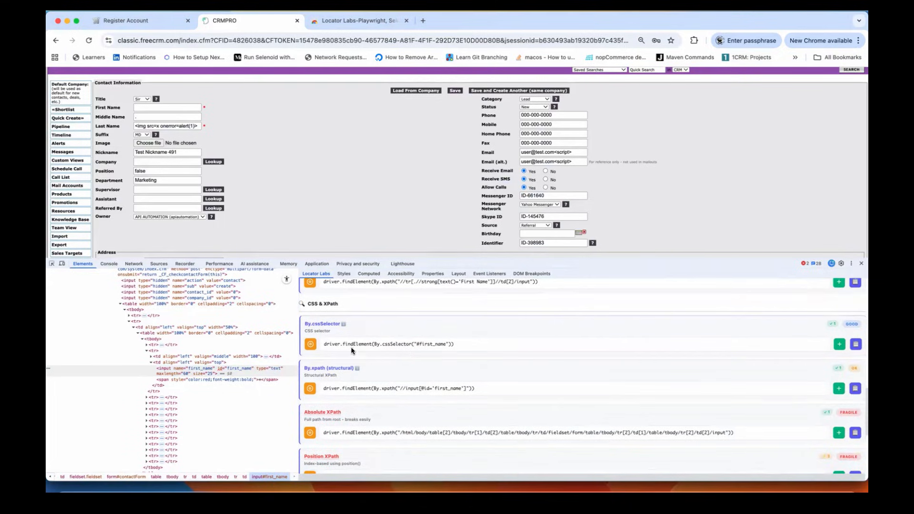
pyautogui.tripleClick(405, 388)
pyautogui.scroll(-5, 467, 388)
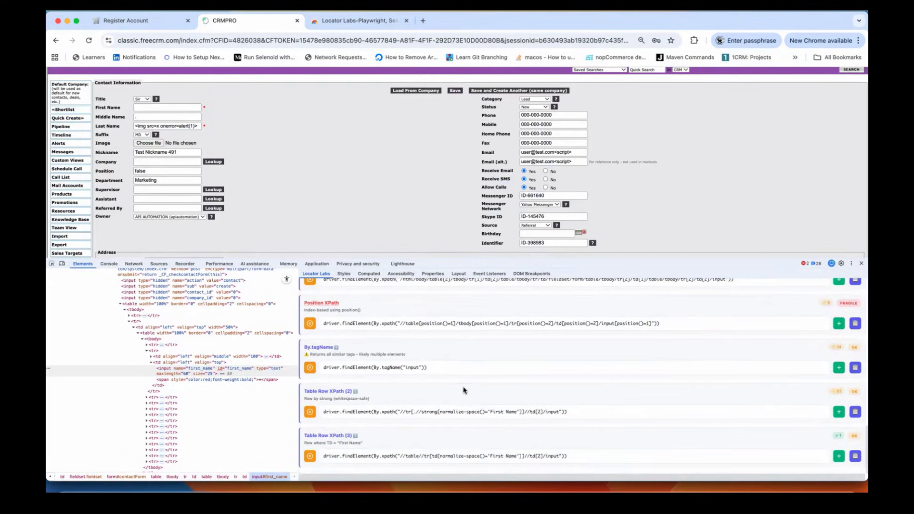
pyautogui.scroll(2, 331, 315)
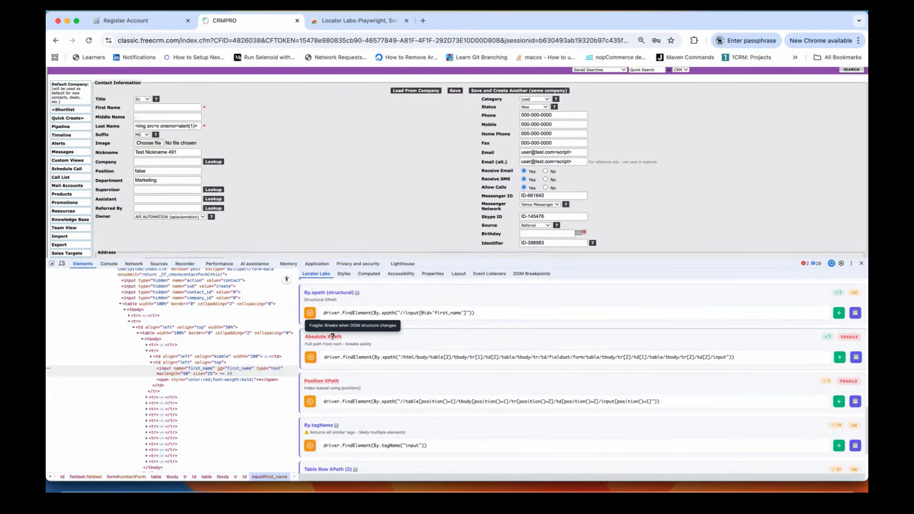
pyautogui.scroll(6, 604, 379)
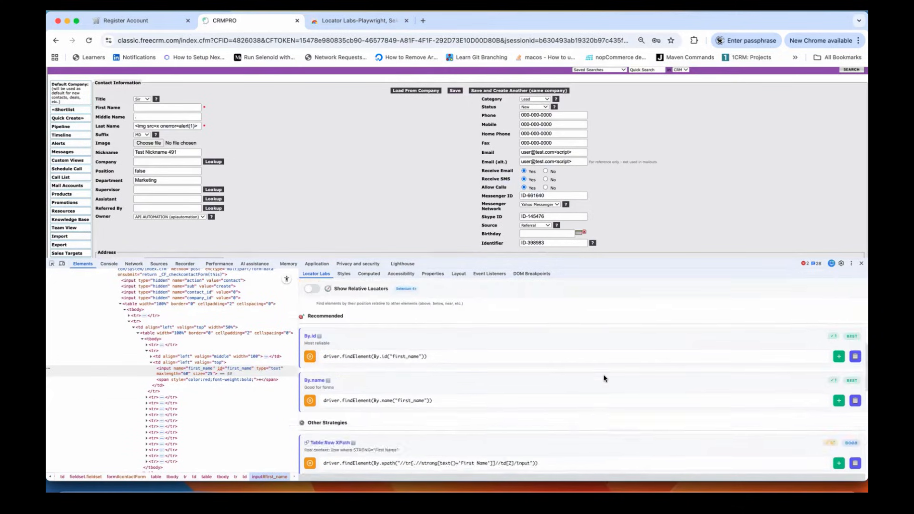
pyautogui.click(347, 328)
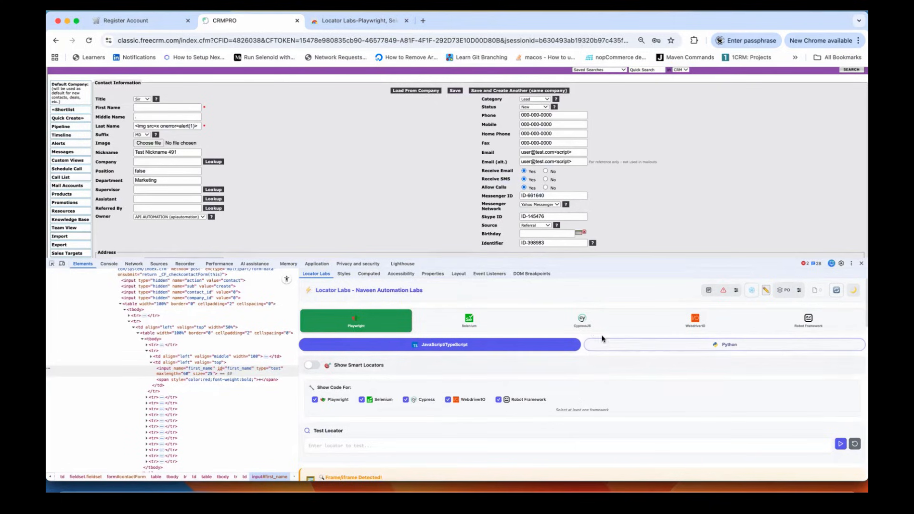
pyautogui.click(481, 329)
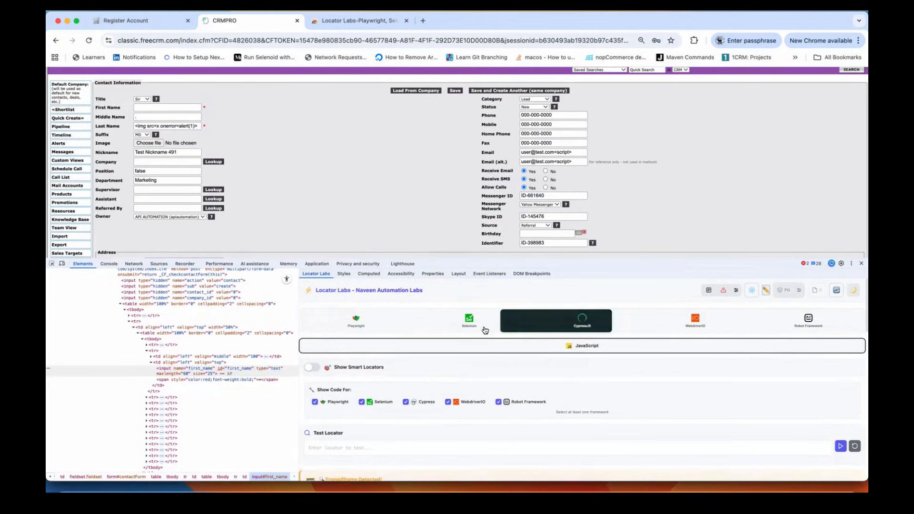
pyautogui.click(356, 322)
pyautogui.click(696, 322)
pyautogui.click(813, 324)
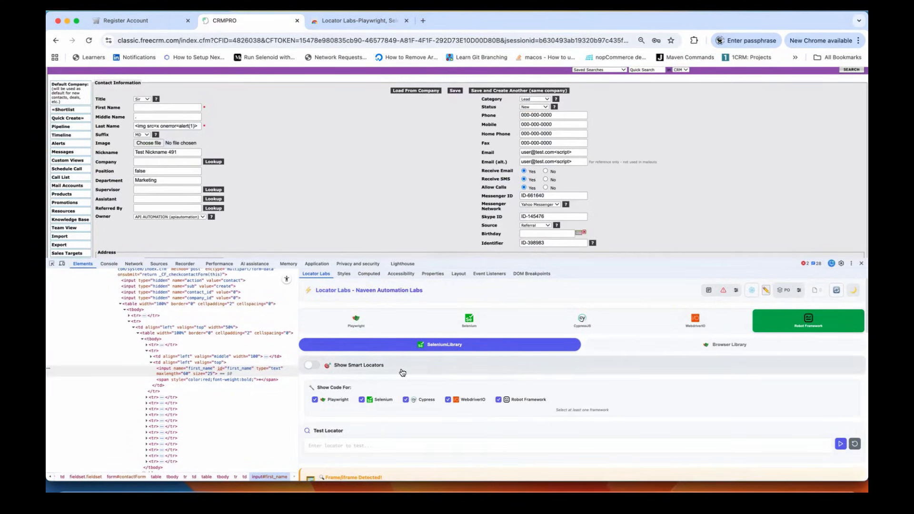
pyautogui.click(362, 327)
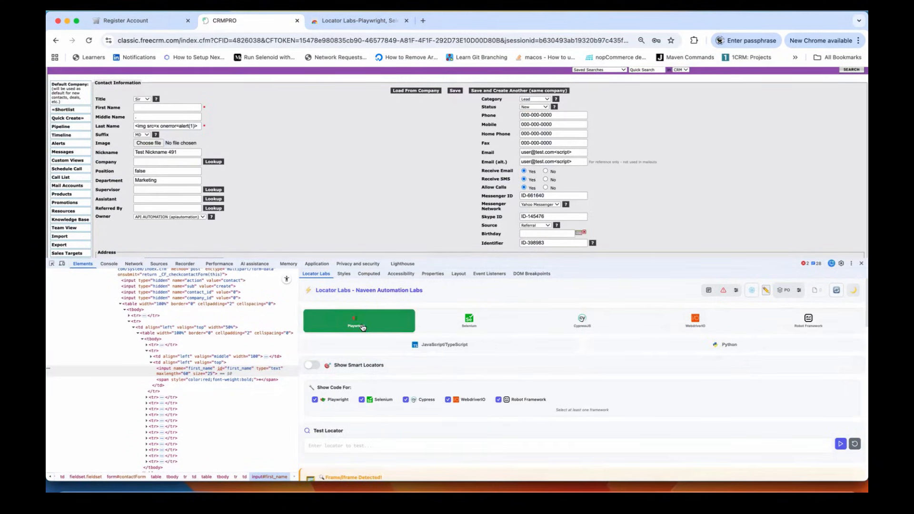